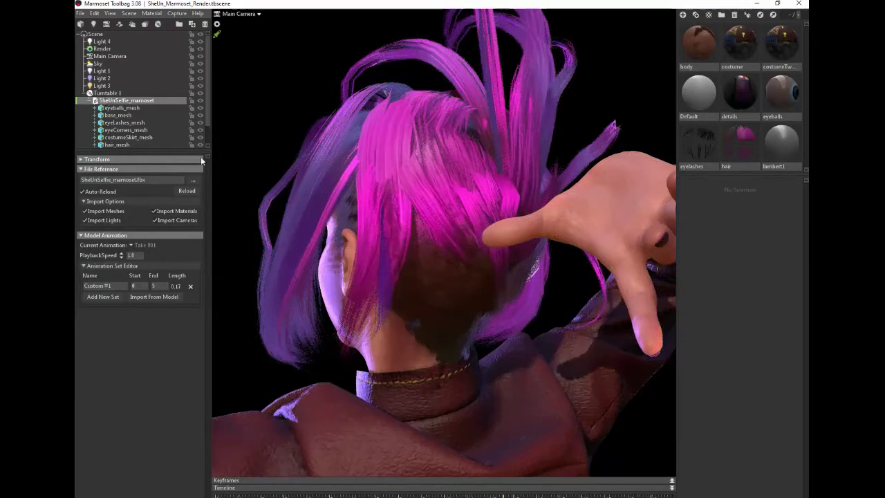
{"action": "middle_click_drag", "start_coordinate": [453, 239], "coordinate": [455, 232], "text": "alt"}
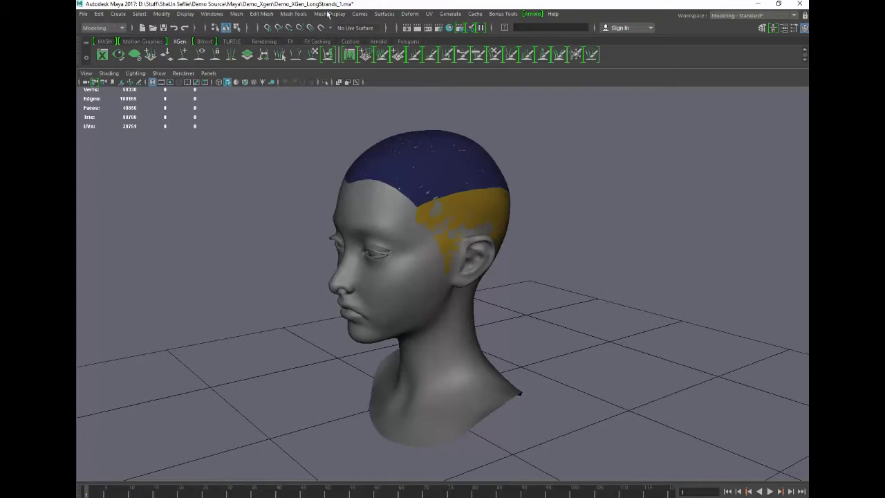
Hide the head mesh, leaving only the blue and yellow scalp shells in the scene.
{"action": "left_click_drag", "start_coordinate": [412, 130], "coordinate": [350, 93], "text": "alt"}
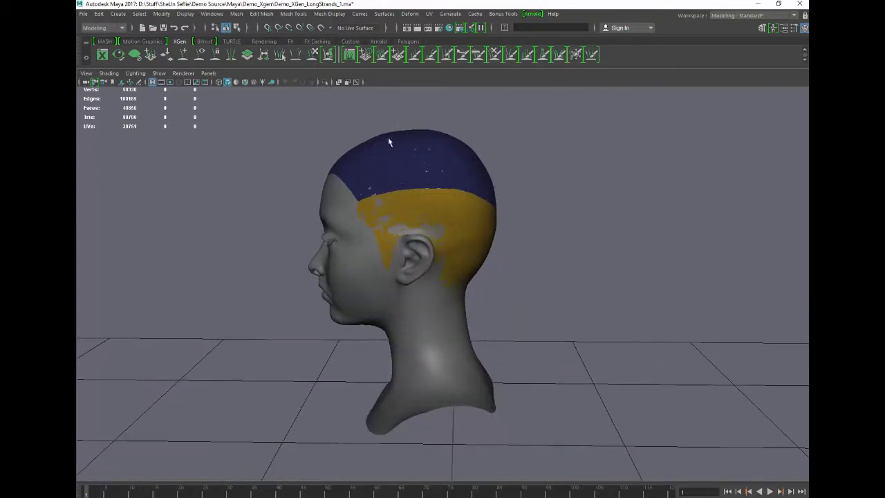
{"action": "left_click_drag", "start_coordinate": [350, 122], "coordinate": [384, 122], "text": "alt"}
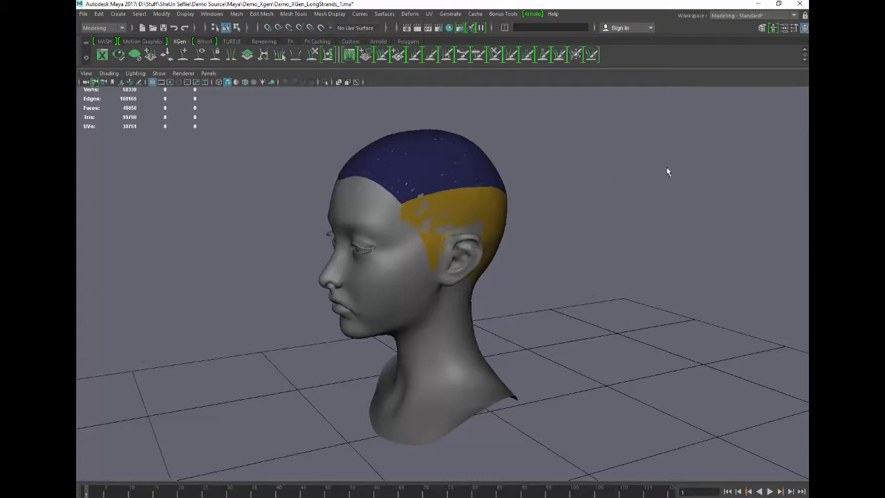
{"action": "left_click_drag", "start_coordinate": [569, 159], "coordinate": [593, 162], "text": "alt"}
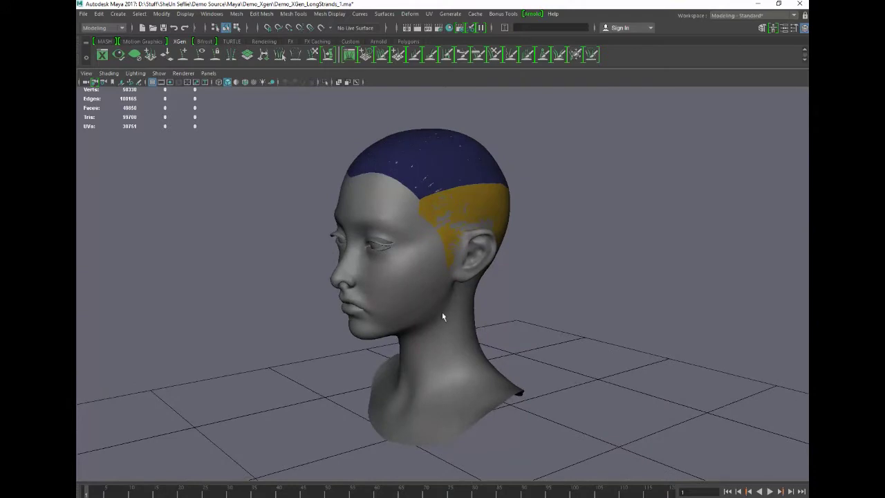
{"action": "left_click_drag", "start_coordinate": [493, 290], "coordinate": [483, 289], "text": "alt"}
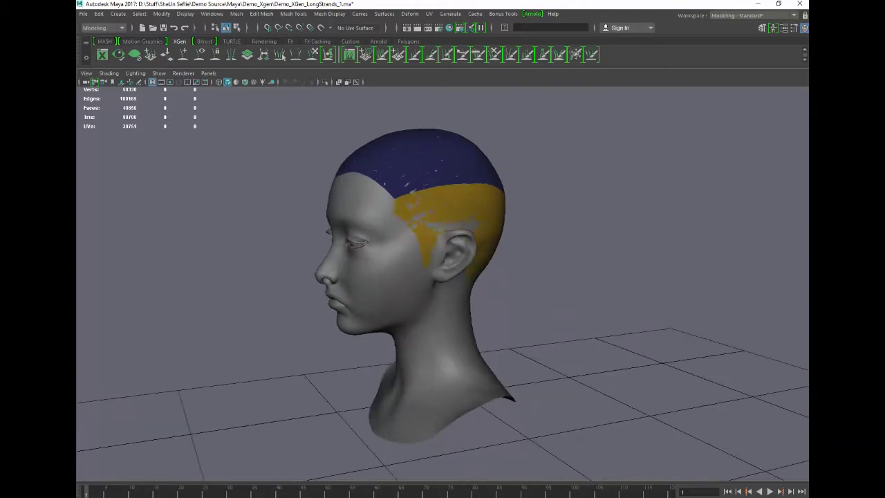
{"action": "key", "text": "ctrl+h"}
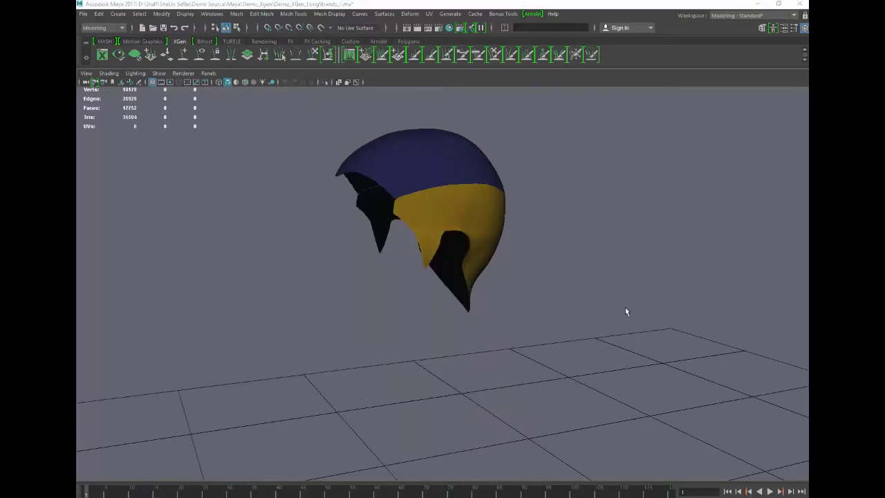
{"action": "left_click_drag", "start_coordinate": [668, 336], "coordinate": [533, 321], "text": "alt"}
{"action": "scroll", "coordinate": [531, 270], "scroll_direction": "up", "scroll_amount": 3}
{"action": "left_click_drag", "start_coordinate": [532, 270], "coordinate": [441, 253], "text": "alt"}
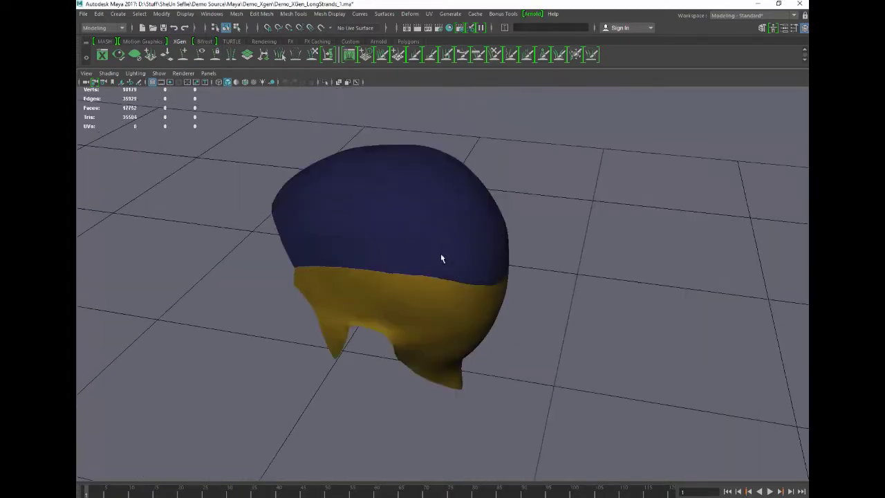
Hide the one-piece LongHairShell mesh, keeping the segmented long hair shells and the short hair shell in view.
{"action": "left_click", "coordinate": [380, 240]}
{"action": "left_click_drag", "start_coordinate": [380, 240], "coordinate": [459, 252], "text": "alt"}
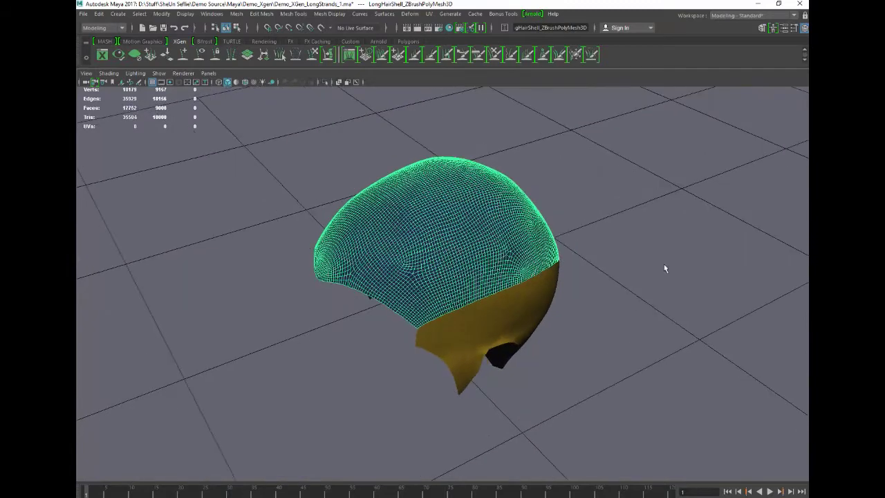
{"action": "key", "text": "ctrl+h"}
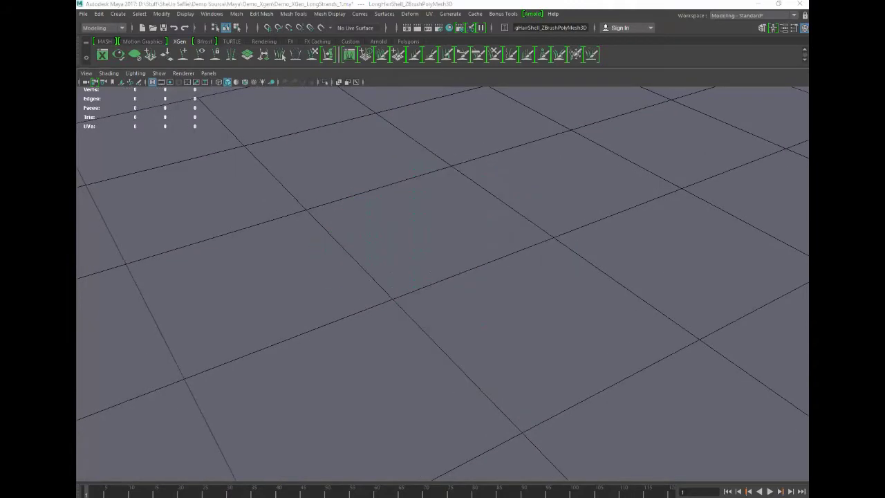
{"action": "left_click_drag", "start_coordinate": [543, 292], "coordinate": [436, 258], "text": "alt"}
{"action": "left_click", "coordinate": [475, 255]}
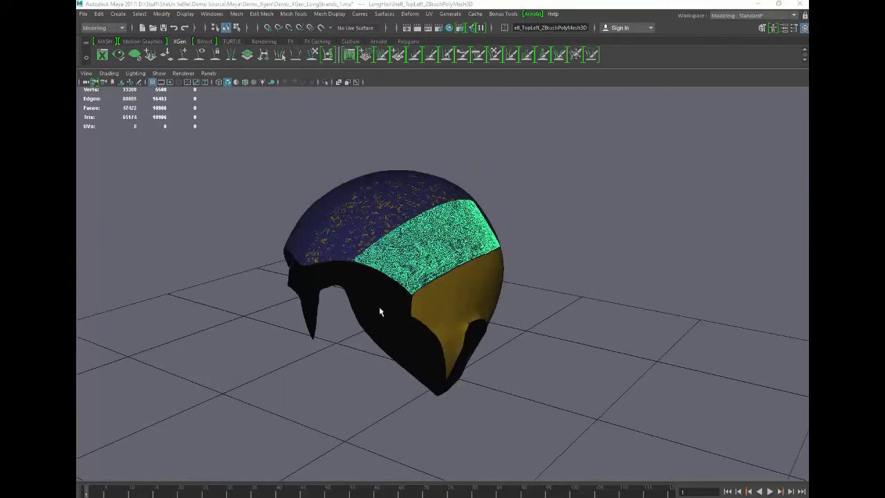
{"action": "left_click", "coordinate": [315, 239]}
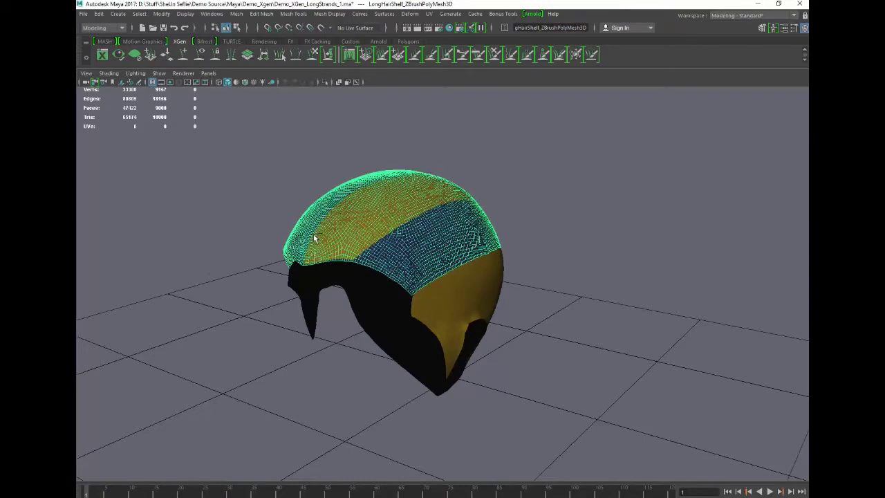
{"action": "key", "text": "ctrl+h"}
{"action": "mouse_move", "coordinate": [461, 300]}
{"action": "left_mouse_down", "text": "alt"}
{"action": "mouse_move", "coordinate": [402, 291]}
{"action": "mouse_move", "coordinate": [447, 326]}
{"action": "mouse_move", "coordinate": [489, 320]}
{"action": "mouse_move", "coordinate": [437, 256]}
{"action": "mouse_move", "coordinate": [467, 286]}
{"action": "left_mouse_up", "text": "alt"}
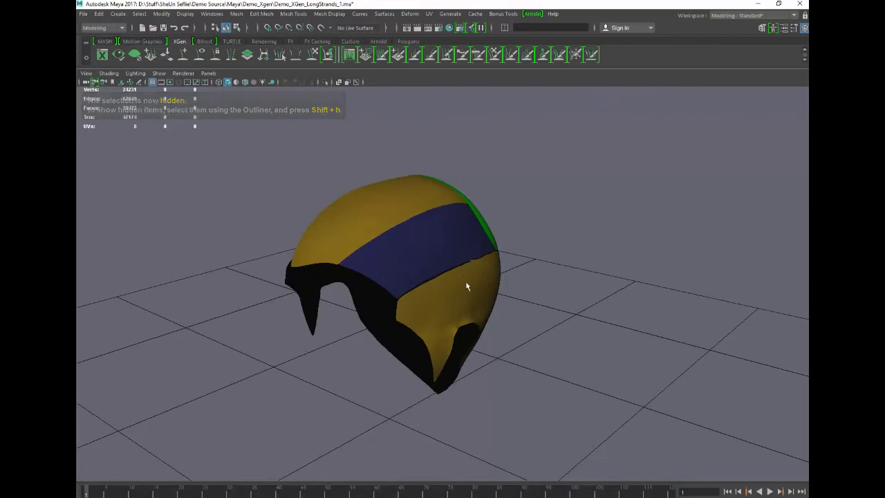
Examine the top-left long hair shell and the short hair shell by selecting each one.
{"action": "left_click_drag", "start_coordinate": [373, 204], "coordinate": [383, 224], "text": "alt"}
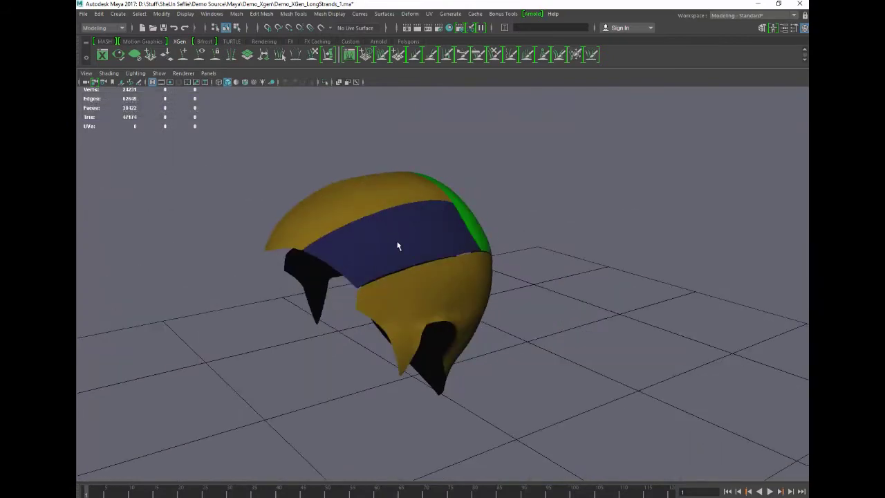
{"action": "left_click", "coordinate": [398, 246]}
{"action": "left_click", "coordinate": [372, 200]}
{"action": "left_click", "coordinate": [395, 237]}
{"action": "left_click_drag", "start_coordinate": [343, 181], "coordinate": [444, 244], "text": "alt"}
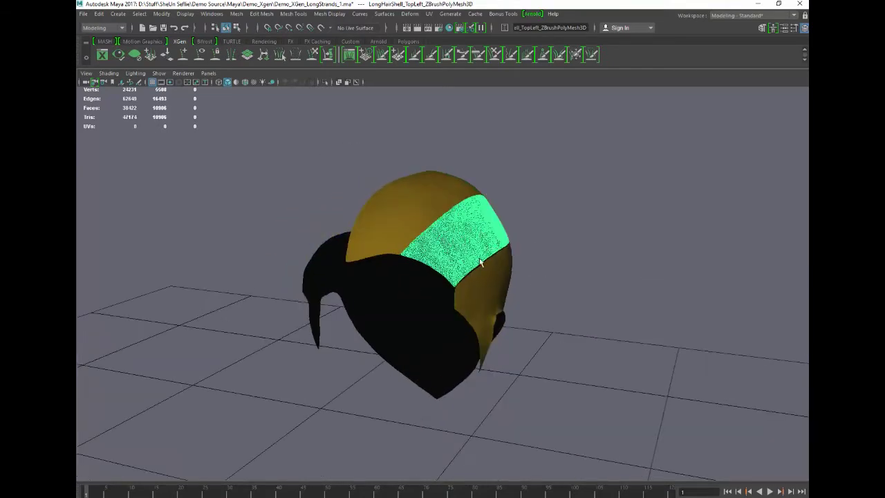
{"action": "left_click_drag", "start_coordinate": [482, 264], "coordinate": [417, 250], "text": "alt"}
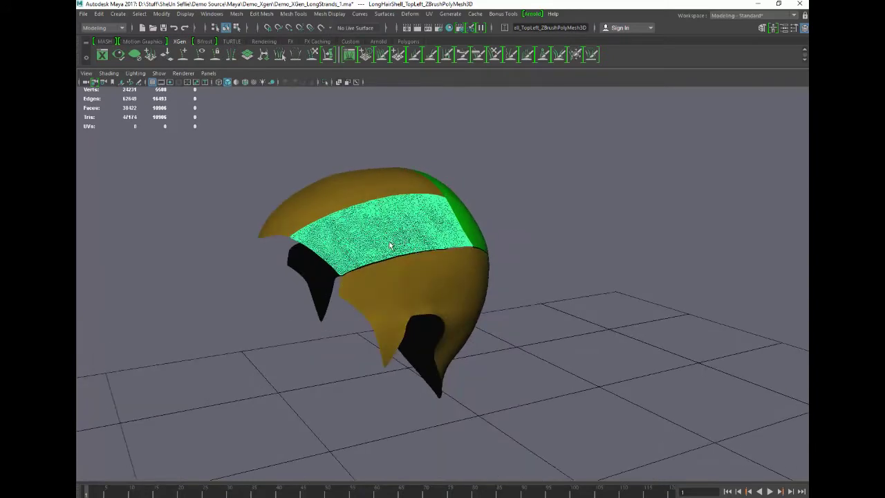
{"action": "left_click", "coordinate": [439, 287]}
{"action": "left_click_drag", "start_coordinate": [443, 289], "coordinate": [425, 259], "text": "alt"}
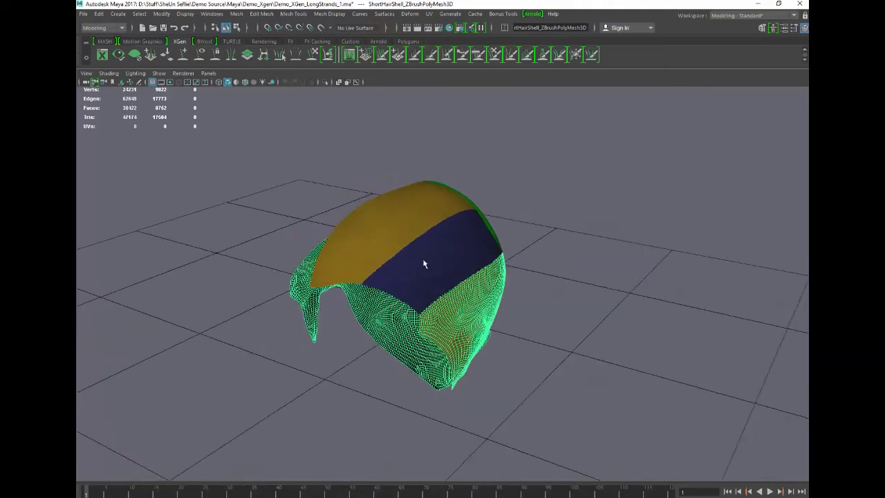
Examine the top-center-left and back-left long hair shells and how they meet the neighbouring pieces.
{"action": "left_click", "coordinate": [374, 176]}
{"action": "left_click_drag", "start_coordinate": [410, 225], "coordinate": [395, 222], "text": "alt"}
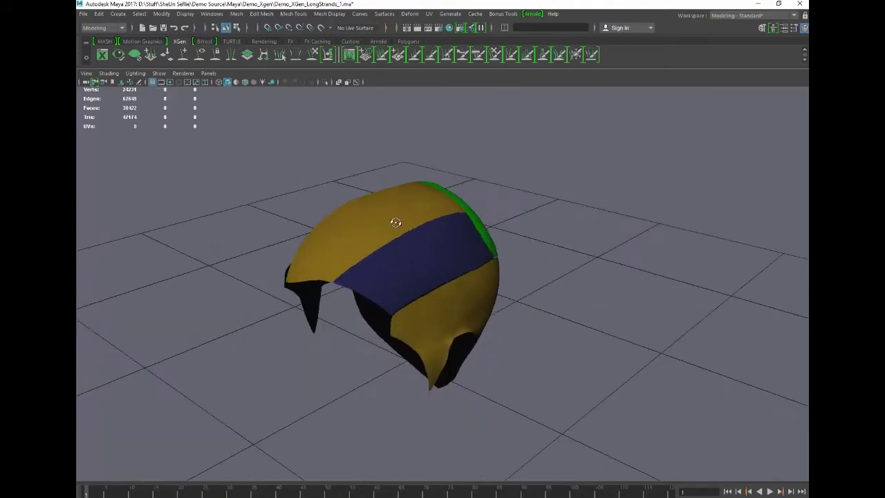
{"action": "left_click", "coordinate": [380, 216]}
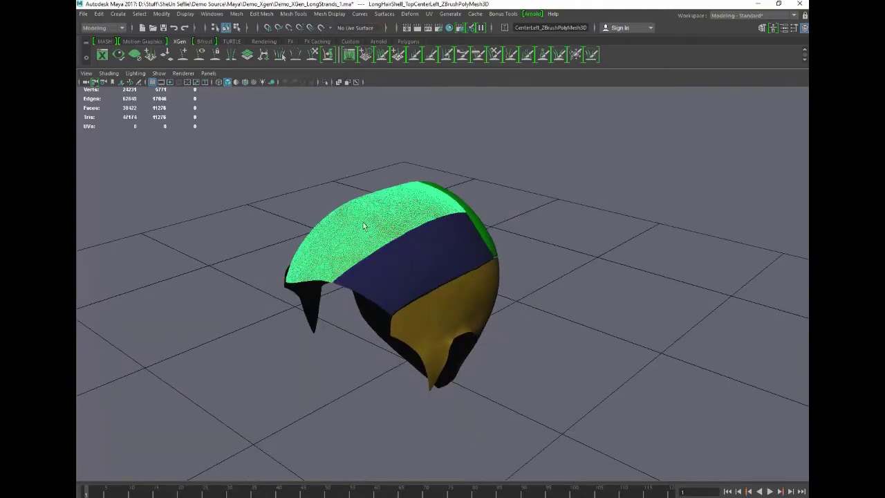
{"action": "left_click_drag", "start_coordinate": [359, 225], "coordinate": [446, 249], "text": "alt"}
{"action": "left_click", "coordinate": [495, 240]}
{"action": "left_click_drag", "start_coordinate": [546, 259], "coordinate": [434, 235], "text": "alt"}
{"action": "left_click", "coordinate": [407, 246]}
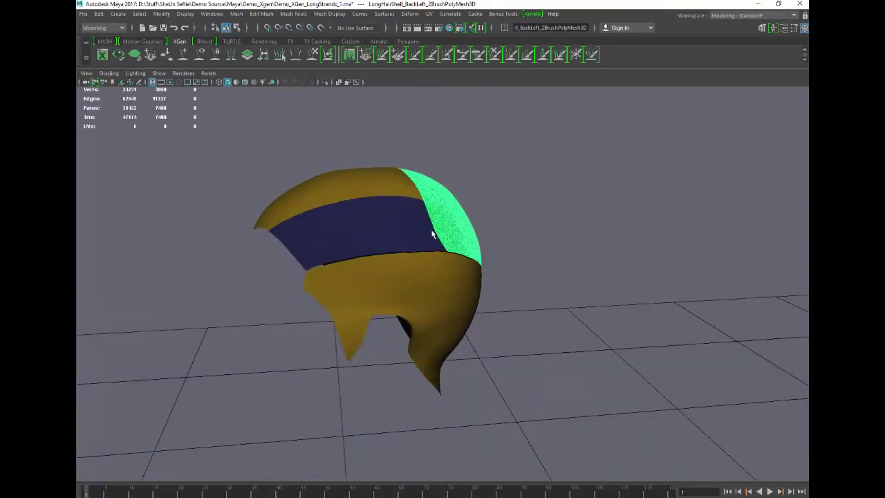
{"action": "left_click_drag", "start_coordinate": [497, 218], "coordinate": [442, 226], "text": "alt"}
{"action": "left_click_drag", "start_coordinate": [347, 219], "coordinate": [402, 215], "text": "alt"}
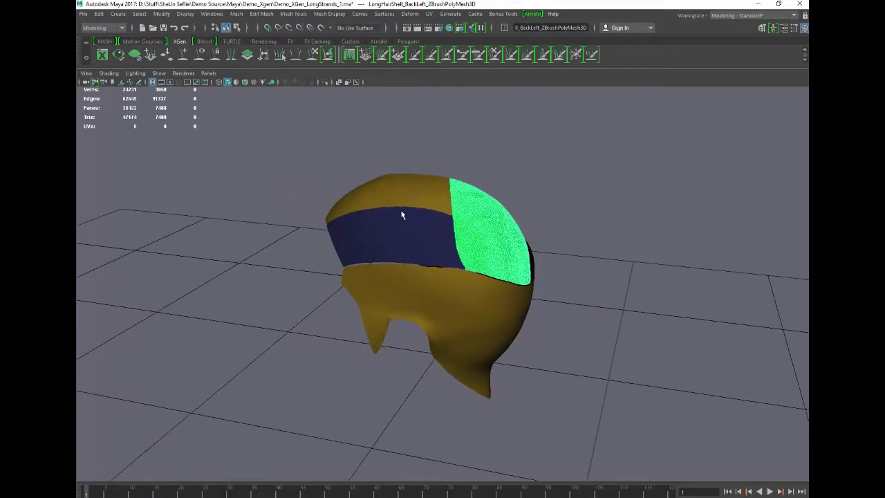
{"action": "left_click_drag", "start_coordinate": [352, 190], "coordinate": [327, 194], "text": "alt"}
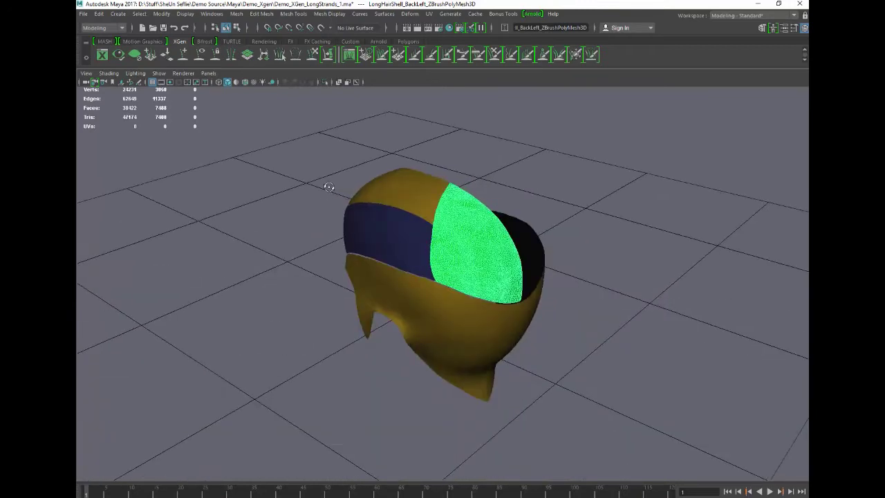
{"action": "left_click_drag", "start_coordinate": [327, 194], "coordinate": [336, 177], "text": "alt"}
Review the short hair shell and the top-center-left long hair shell from the side.
{"action": "left_click", "coordinate": [466, 304]}
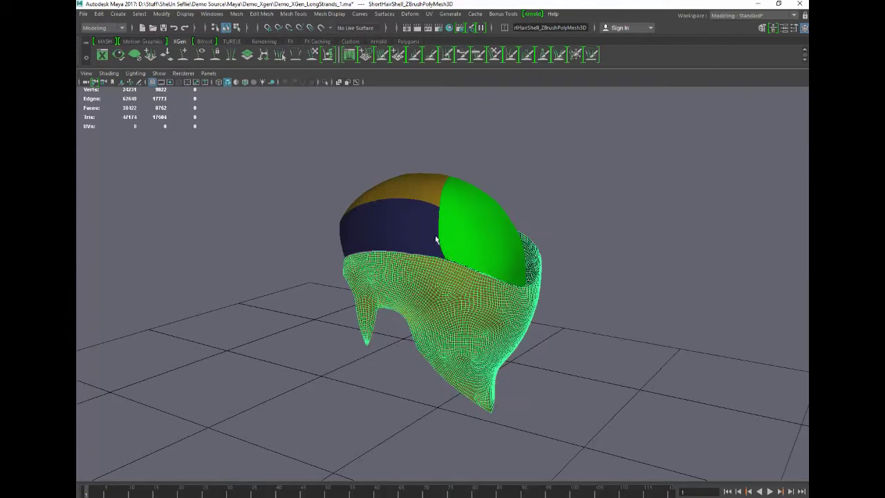
{"action": "left_click_drag", "start_coordinate": [304, 219], "coordinate": [325, 219], "text": "alt"}
{"action": "left_click", "coordinate": [388, 182]}
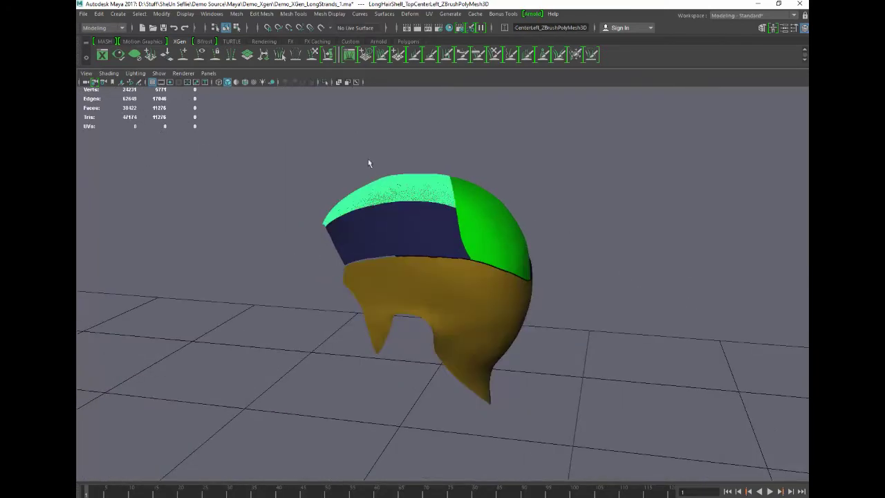
{"action": "left_click", "coordinate": [368, 154]}
{"action": "left_click_drag", "start_coordinate": [397, 155], "coordinate": [421, 251], "text": "alt"}
Isolate the top-left long hair shell by hiding all the other shells, and select it.
{"action": "left_click", "coordinate": [436, 186]}
{"action": "left_click", "coordinate": [449, 228]}
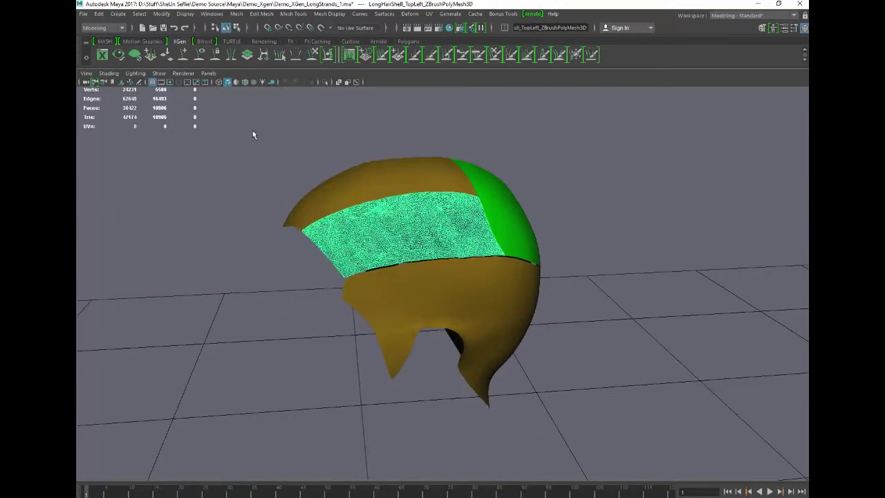
{"action": "left_click_drag", "start_coordinate": [251, 131], "coordinate": [690, 472], "text": "shift"}
{"action": "key", "text": "ctrl+h"}
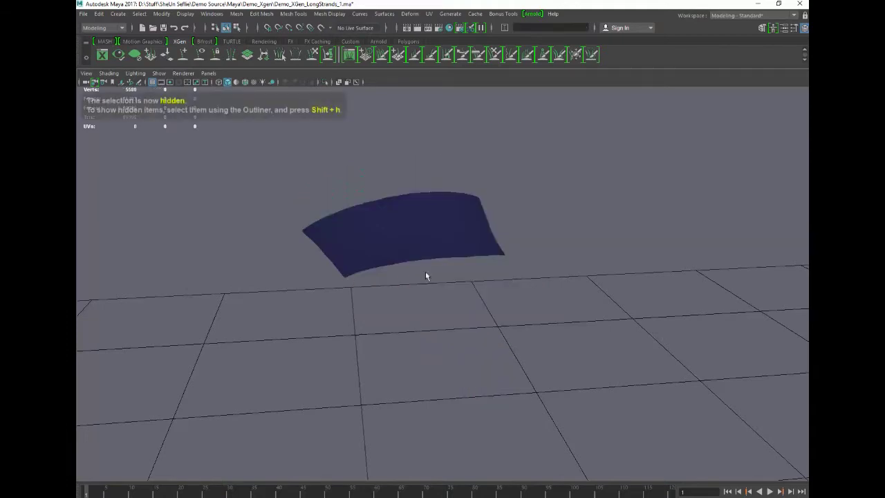
{"action": "left_click", "coordinate": [413, 252]}
Examine the DemoHair_Mesh guide geometry around the head from the front and both sides.
{"action": "left_click_drag", "start_coordinate": [413, 251], "coordinate": [496, 332], "text": "alt"}
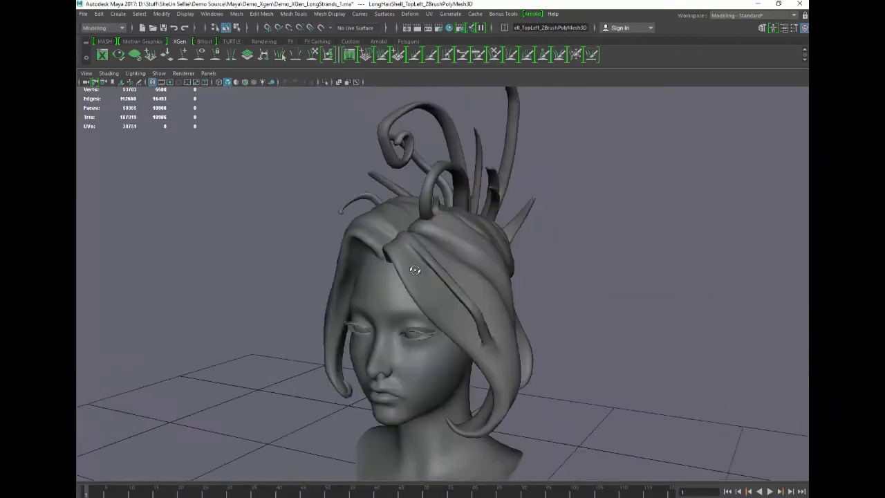
{"action": "left_click", "coordinate": [409, 239]}
{"action": "left_click_drag", "start_coordinate": [257, 233], "coordinate": [595, 235], "text": "alt"}
{"action": "left_click_drag", "start_coordinate": [203, 269], "coordinate": [408, 260], "text": "alt"}
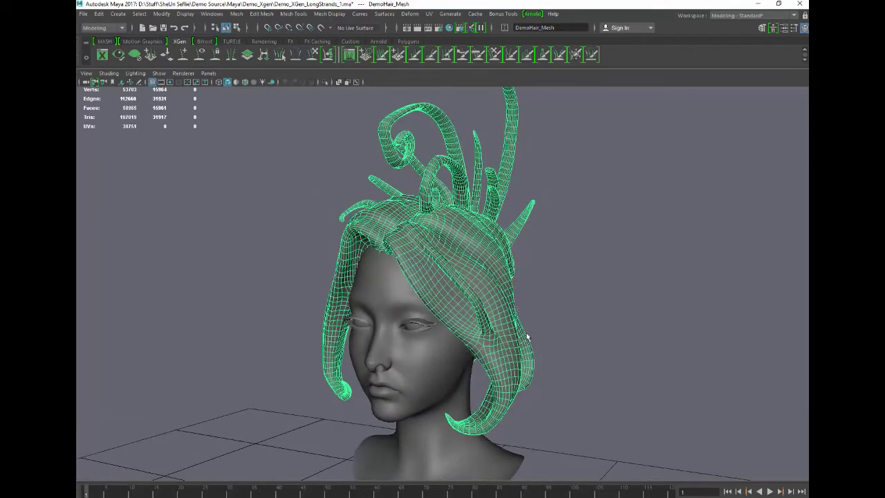
{"action": "left_click_drag", "start_coordinate": [345, 324], "coordinate": [321, 285], "text": "alt"}
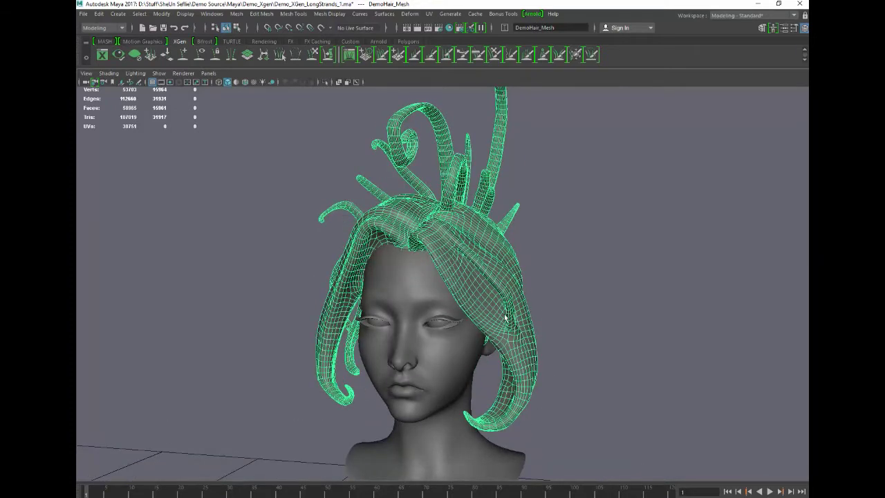
{"action": "left_click", "coordinate": [619, 245]}
{"action": "left_click_drag", "start_coordinate": [619, 246], "coordinate": [440, 254], "text": "alt"}
{"action": "left_click", "coordinate": [440, 254]}
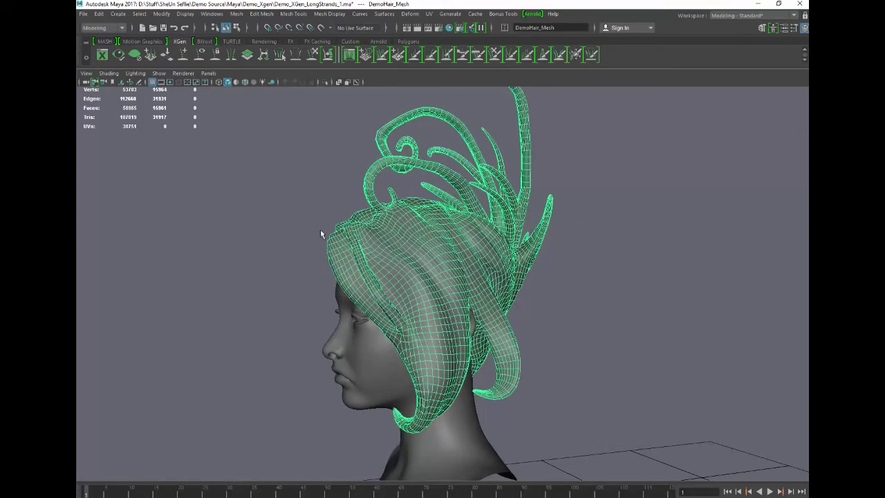
{"action": "left_click_drag", "start_coordinate": [419, 317], "coordinate": [757, 302], "text": "alt"}
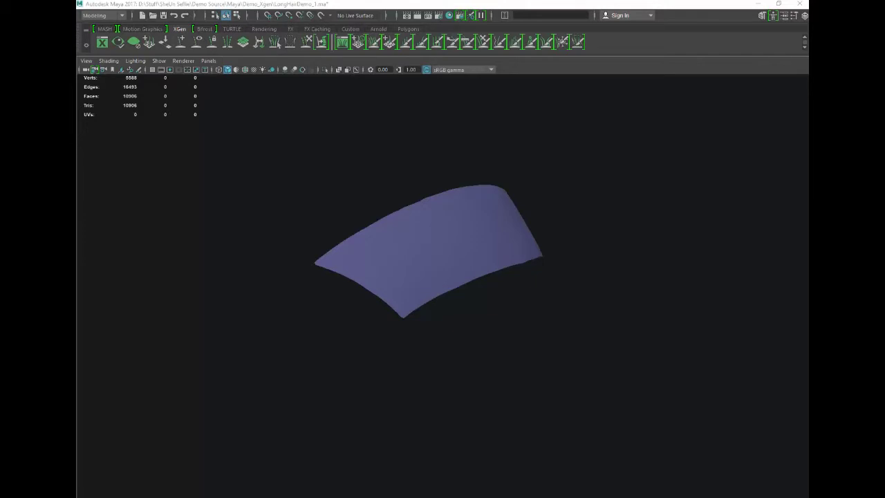
Start a new XGen description on the top-left long hair shell in the LongHairDemo_1 scene.
{"action": "left_click", "coordinate": [467, 239]}
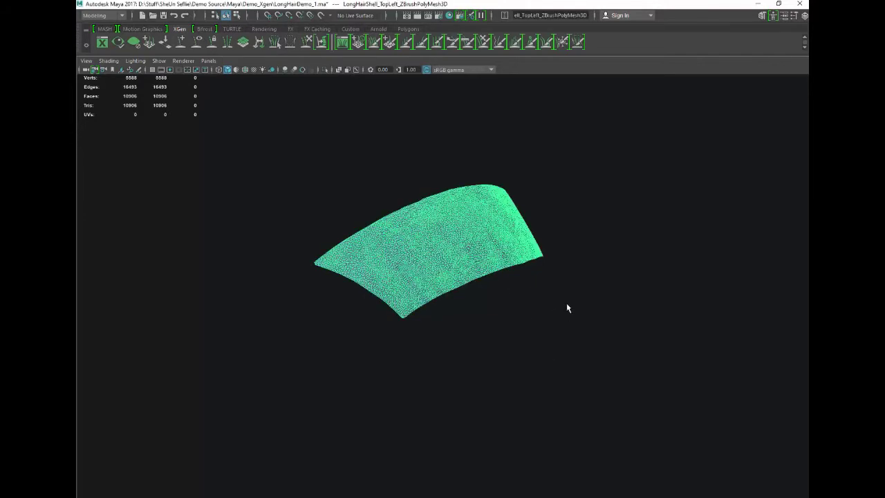
{"action": "left_click", "coordinate": [100, 46]}
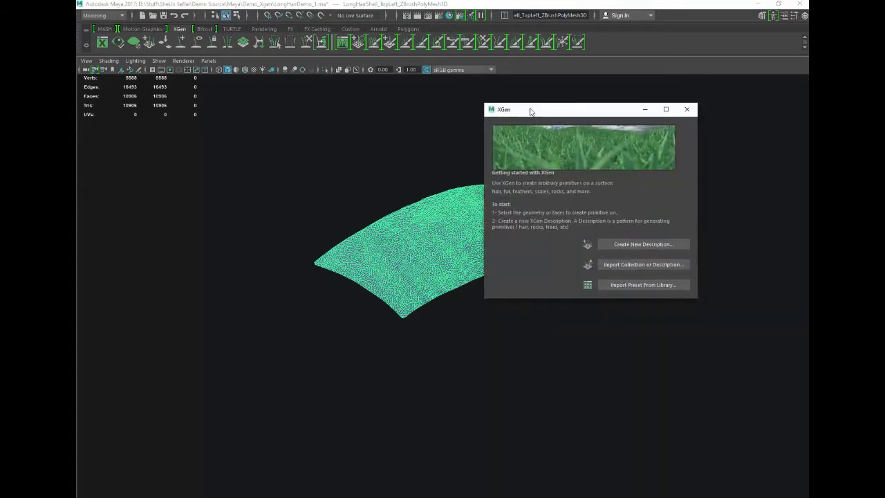
{"action": "left_click_drag", "start_coordinate": [529, 111], "coordinate": [558, 100]}
{"action": "left_click", "coordinate": [653, 234]}
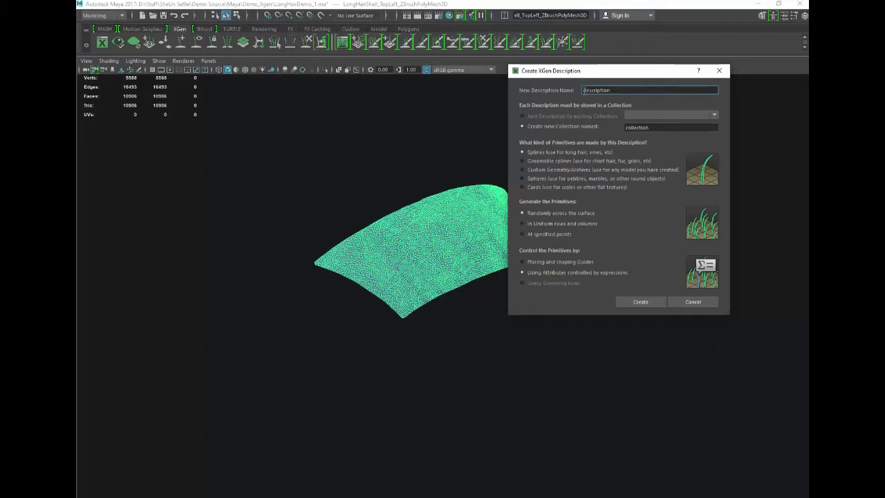
Name the new XGen description LongMidLeftdescription.
{"action": "left_click", "coordinate": [584, 90]}
{"action": "type", "text": "col"}
{"action": "type", "text": "ng"}
{"action": "type", "text": "Mid"}
{"action": "type", "text": "Left"}
Name the new collection LongMidLeftcollection and create the description with its primitives controlled by placing and shaping guides.
{"action": "left_click_drag", "start_coordinate": [614, 90], "coordinate": [583, 90]}
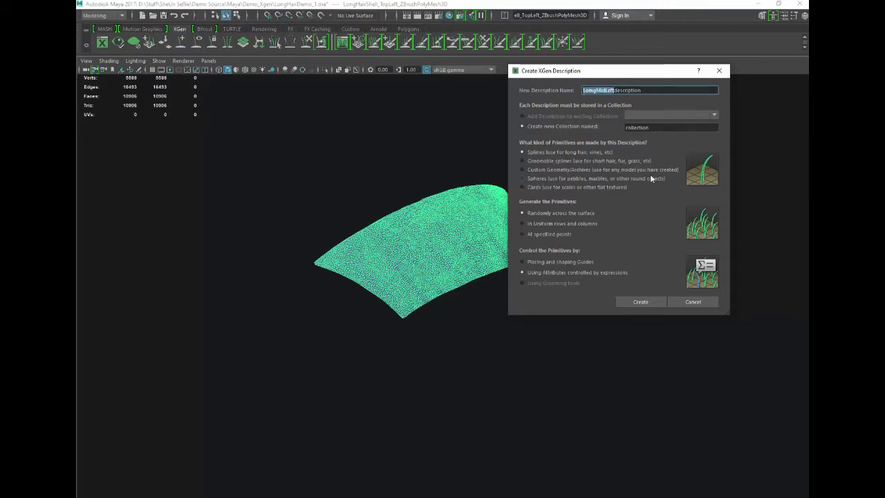
{"action": "left_click", "coordinate": [627, 127]}
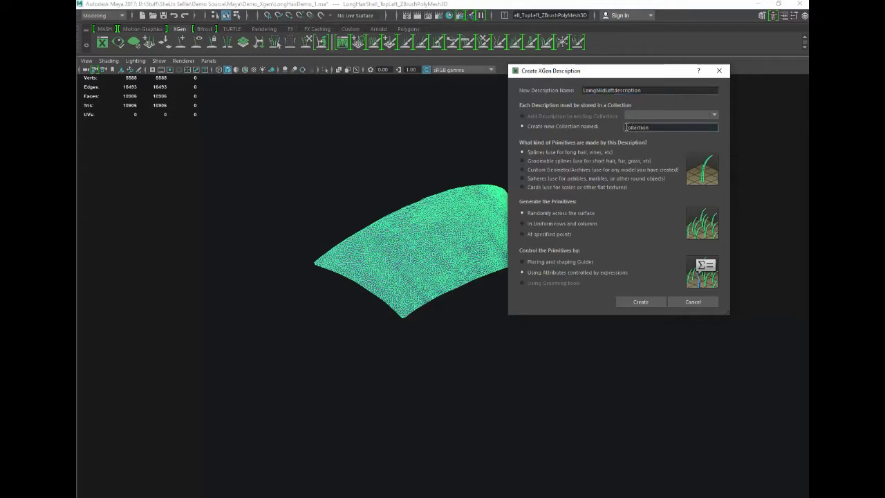
{"action": "type", "text": "LongMidLeft"}
{"action": "left_click", "coordinate": [536, 263]}
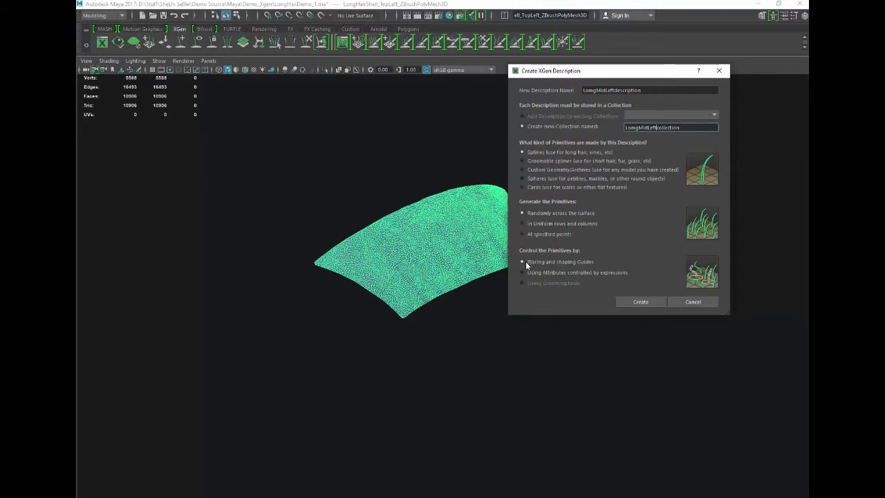
{"action": "left_click", "coordinate": [640, 302]}
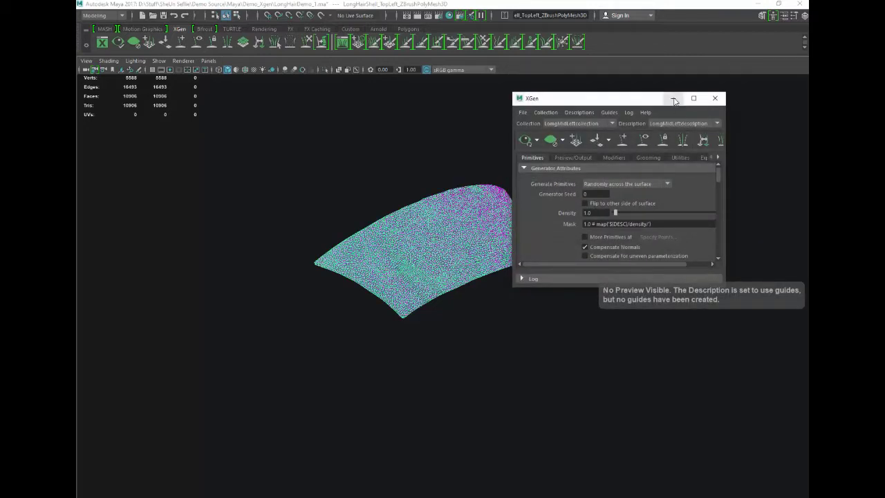
{"action": "left_click", "coordinate": [674, 99]}
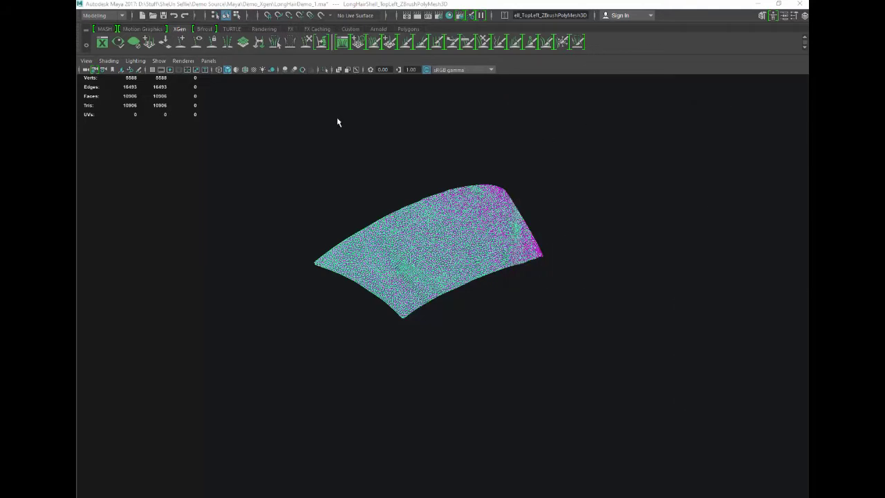
Place four XGen guides on the top-left shell, two near its upper edge and two near its lower edge.
{"action": "left_click", "coordinate": [183, 61]}
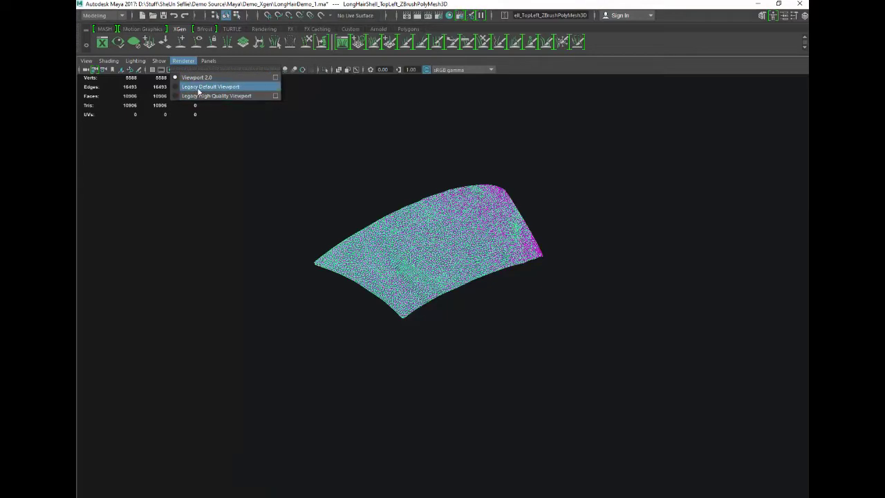
{"action": "left_click_drag", "start_coordinate": [380, 146], "coordinate": [379, 173], "text": "alt"}
{"action": "scroll", "coordinate": [379, 151], "scroll_direction": "up", "scroll_amount": 3}
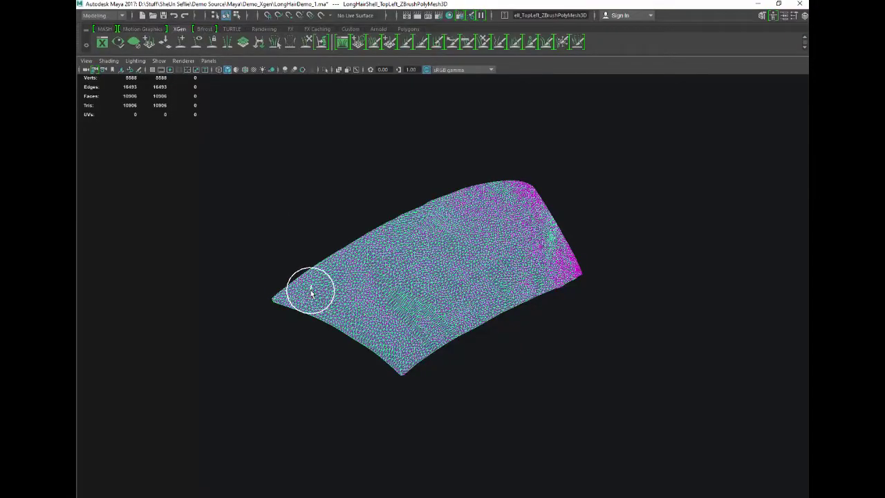
{"action": "left_click", "coordinate": [311, 290]}
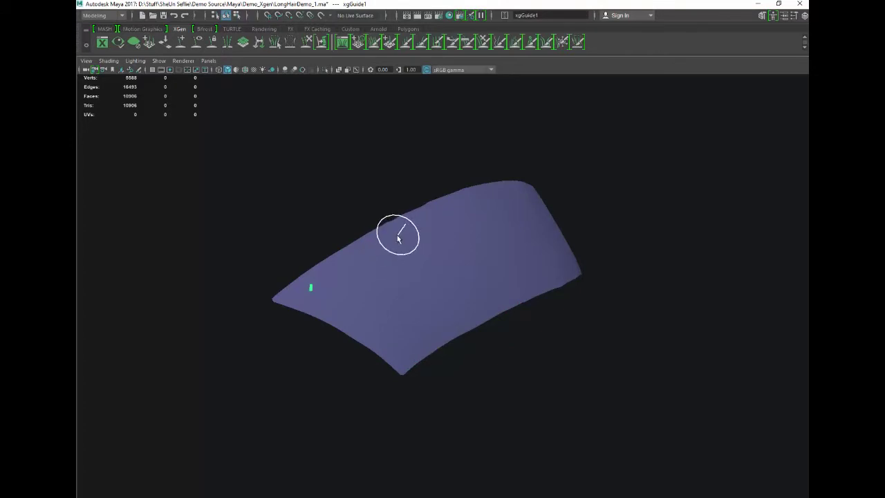
{"action": "left_click", "coordinate": [407, 350]}
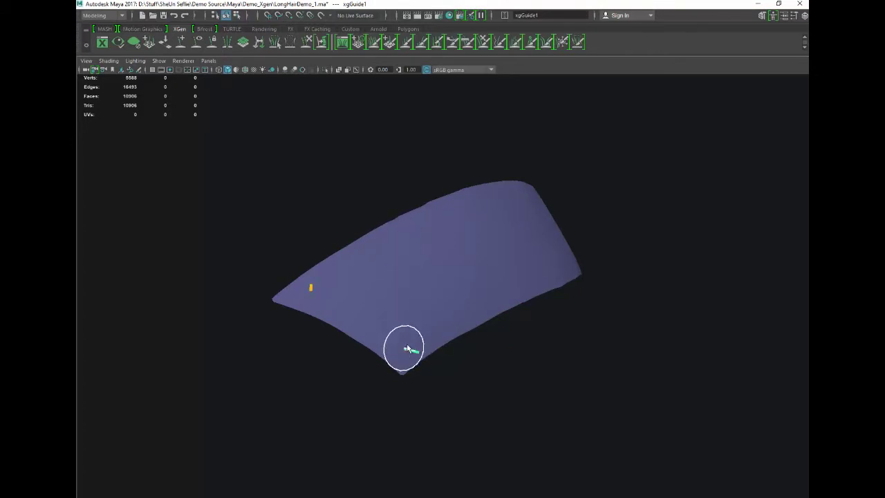
{"action": "left_click", "coordinate": [503, 307]}
{"action": "left_click", "coordinate": [391, 237]}
Arrange the XGen window beside the shell and generate a preview of the hair primitives.
{"action": "mouse_move", "coordinate": [287, 223]}
{"action": "left_mouse_down", "text": "alt"}
{"action": "mouse_move", "coordinate": [296, 204]}
{"action": "mouse_move", "coordinate": [287, 210]}
{"action": "left_mouse_up", "text": "alt"}
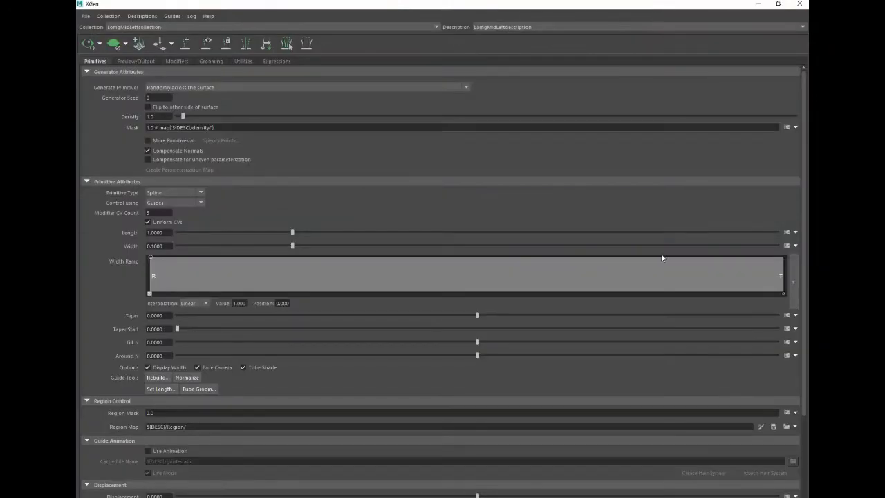
{"action": "left_click_drag", "start_coordinate": [509, 6], "coordinate": [655, 93]}
{"action": "left_click_drag", "start_coordinate": [744, 286], "coordinate": [809, 470]}
{"action": "scroll", "coordinate": [409, 453], "scroll_direction": "up", "scroll_amount": 1}
{"action": "scroll", "coordinate": [411, 449], "scroll_direction": "up", "scroll_amount": 2}
{"action": "scroll", "coordinate": [410, 449], "scroll_direction": "down", "scroll_amount": 3}
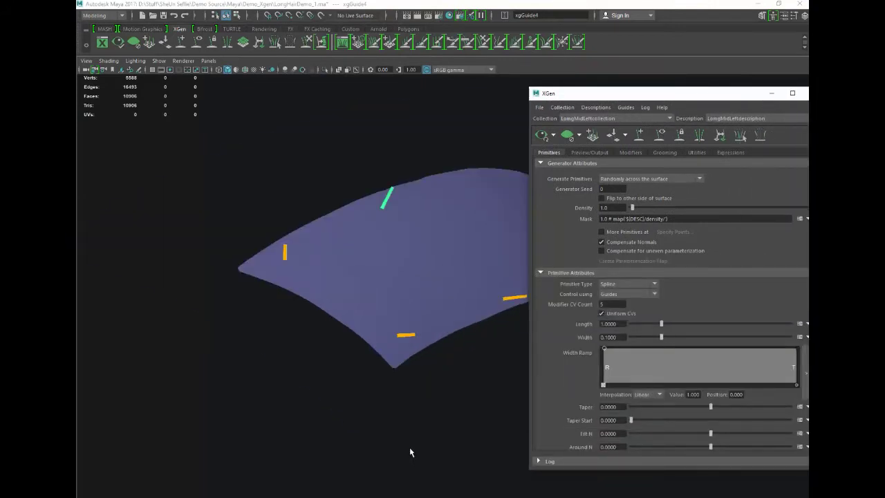
{"action": "middle_click_drag", "start_coordinate": [409, 449], "coordinate": [337, 431], "text": "alt"}
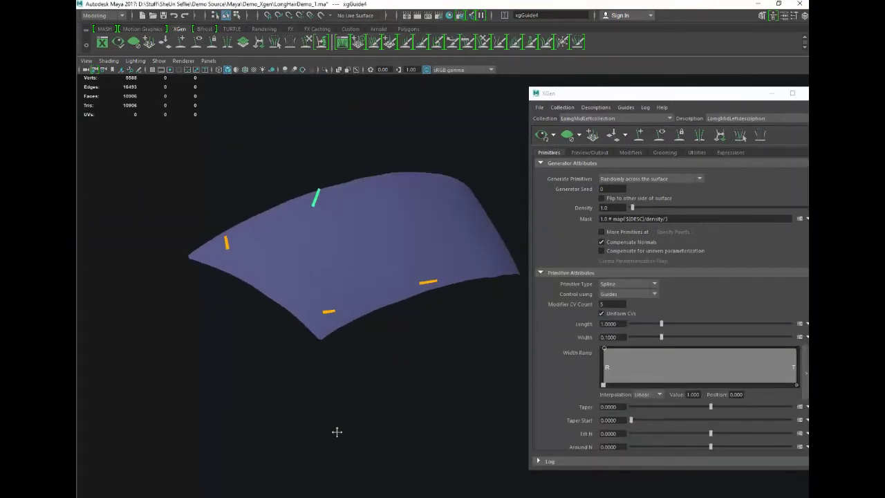
{"action": "left_click", "coordinate": [541, 136]}
{"action": "left_click_drag", "start_coordinate": [380, 369], "coordinate": [363, 361], "text": "alt"}
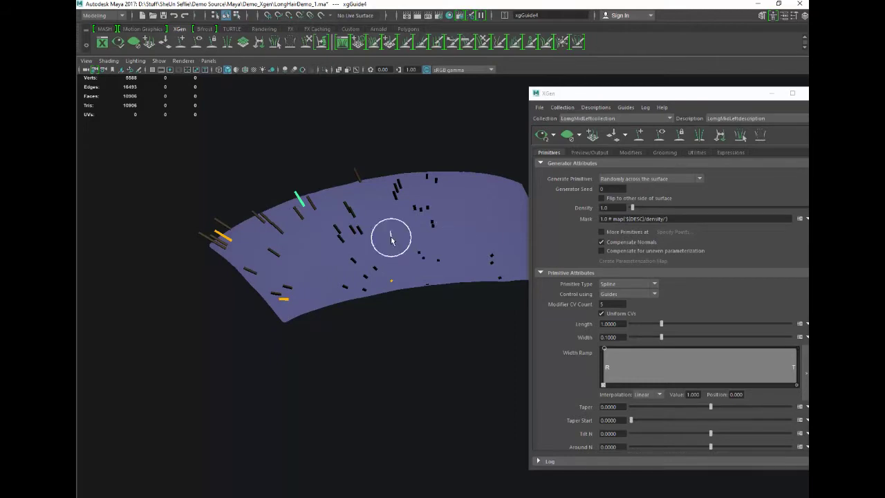
{"action": "left_click_drag", "start_coordinate": [397, 338], "coordinate": [420, 332], "text": "alt"}
Set the density of the hair primitives to 5.
{"action": "double_click", "coordinate": [613, 210]}
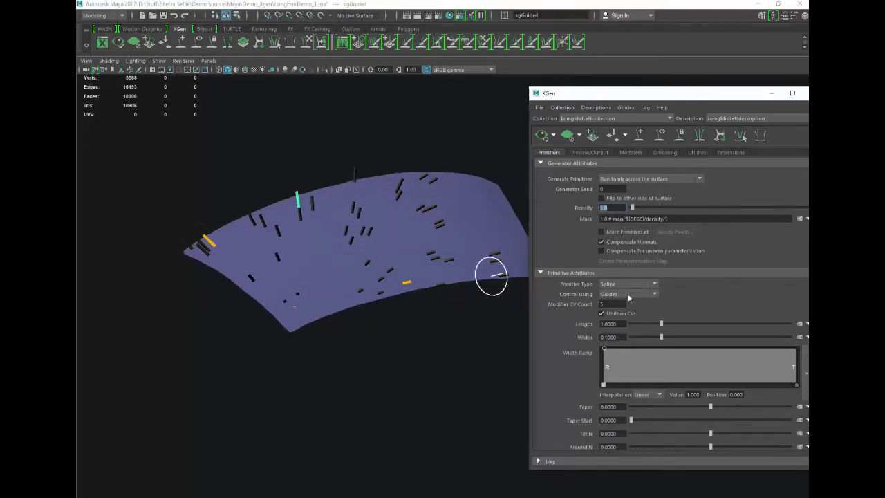
{"action": "left_click_drag", "start_coordinate": [688, 95], "coordinate": [610, 76]}
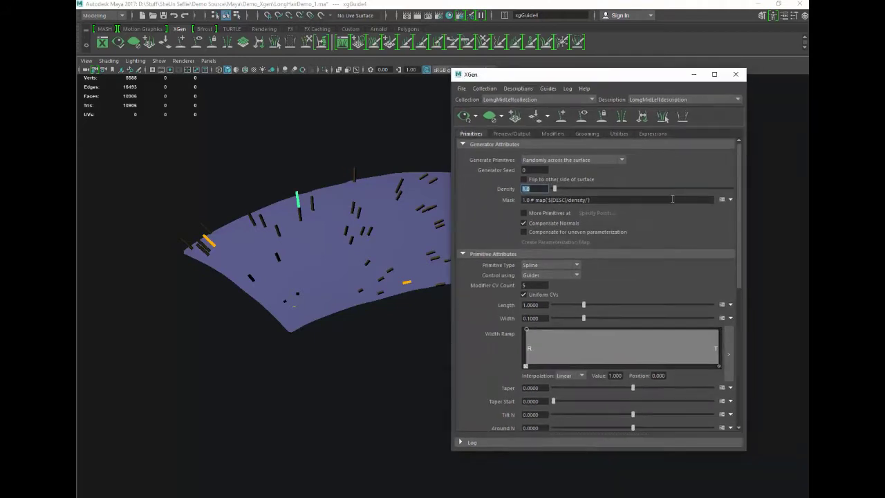
{"action": "scroll", "coordinate": [737, 285], "scroll_direction": "down", "scroll_amount": 3}
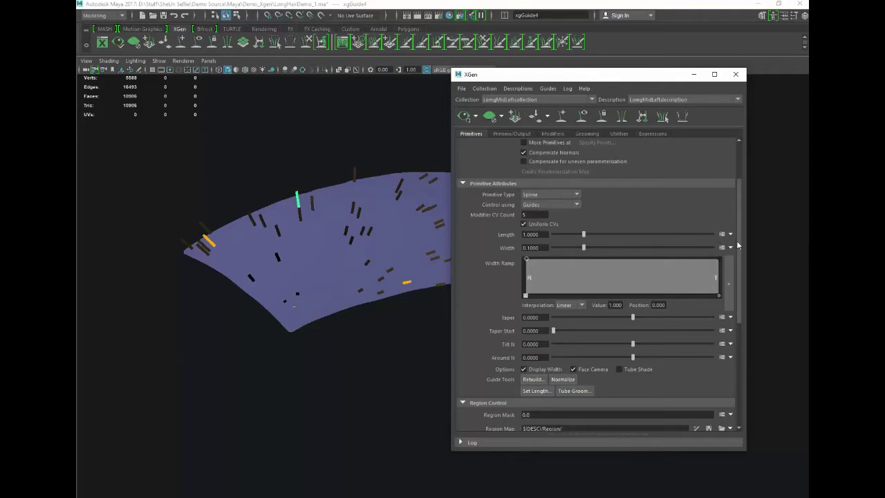
{"action": "scroll", "coordinate": [739, 211], "scroll_direction": "up", "scroll_amount": 3}
{"action": "double_click", "coordinate": [542, 191]}
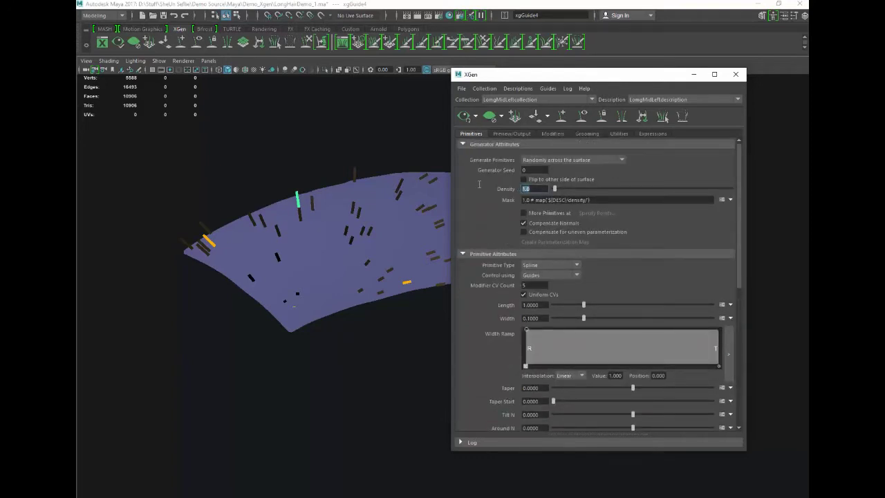
{"action": "type", "text": "5"}
{"action": "key", "text": "Return"}
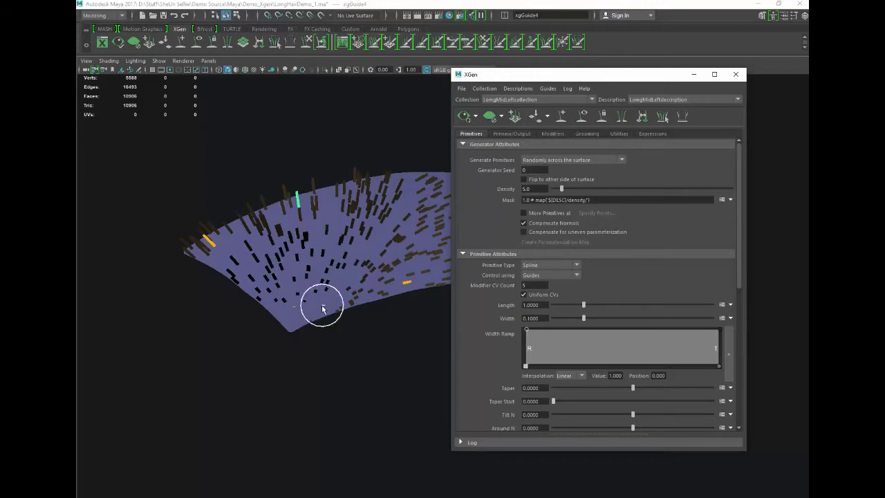
Examine the distribution and direction of the previewed hair primitives across the shell from several angles.
{"action": "scroll", "coordinate": [321, 307], "scroll_direction": "up", "scroll_amount": 4}
{"action": "scroll", "coordinate": [316, 310], "scroll_direction": "down", "scroll_amount": 7}
{"action": "left_click_drag", "start_coordinate": [295, 314], "coordinate": [228, 298], "text": "alt"}
{"action": "scroll", "coordinate": [230, 294], "scroll_direction": "down", "scroll_amount": 3}
{"action": "scroll", "coordinate": [231, 296], "scroll_direction": "up", "scroll_amount": 3}
{"action": "middle_click_drag", "start_coordinate": [253, 315], "coordinate": [304, 364], "text": "alt"}
{"action": "scroll", "coordinate": [261, 318], "scroll_direction": "up", "scroll_amount": 3}
{"action": "right_click_drag", "start_coordinate": [303, 364], "coordinate": [300, 369], "text": "alt"}
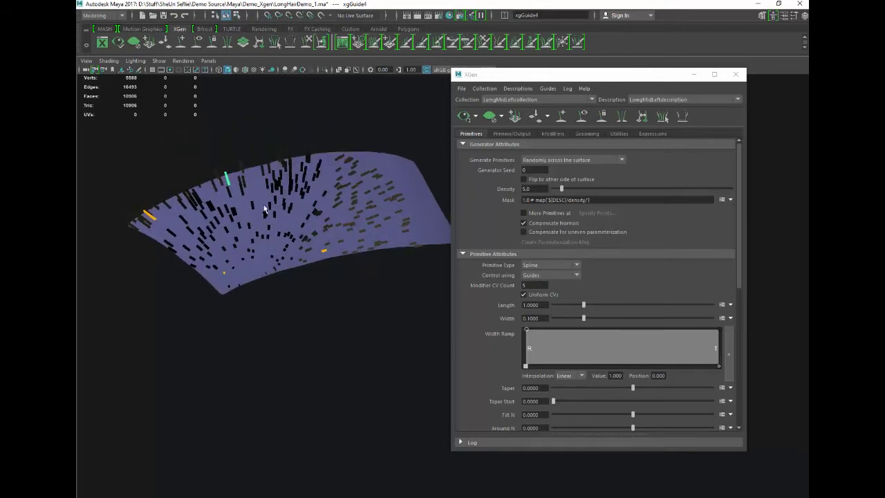
Clear the hair preview and select all four guides on the shell.
{"action": "left_click", "coordinate": [490, 116]}
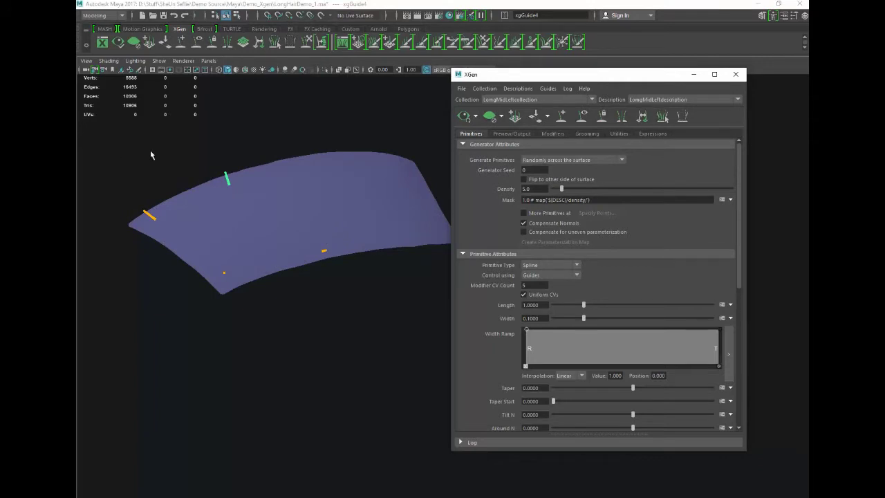
{"action": "left_click_drag", "start_coordinate": [137, 157], "coordinate": [341, 219]}
Show the floating Tool Box to point out the Select tool, and close it.
{"action": "key", "text": "space"}
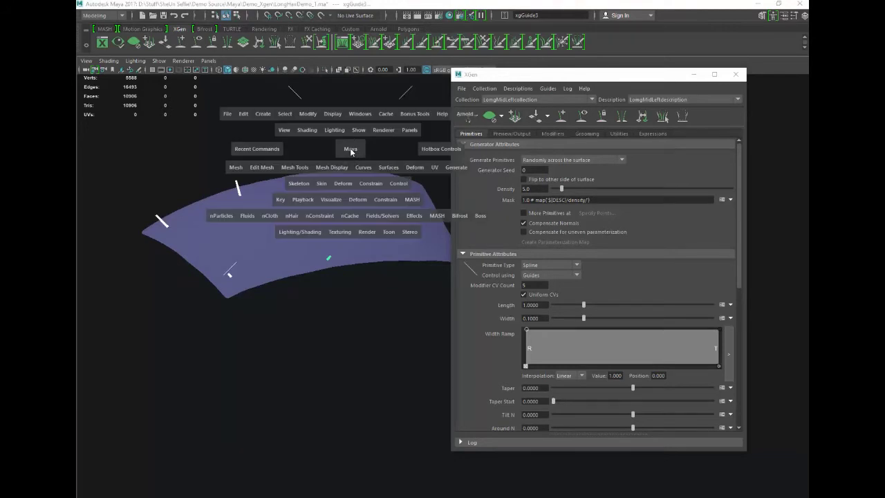
{"action": "left_click", "coordinate": [325, 115]}
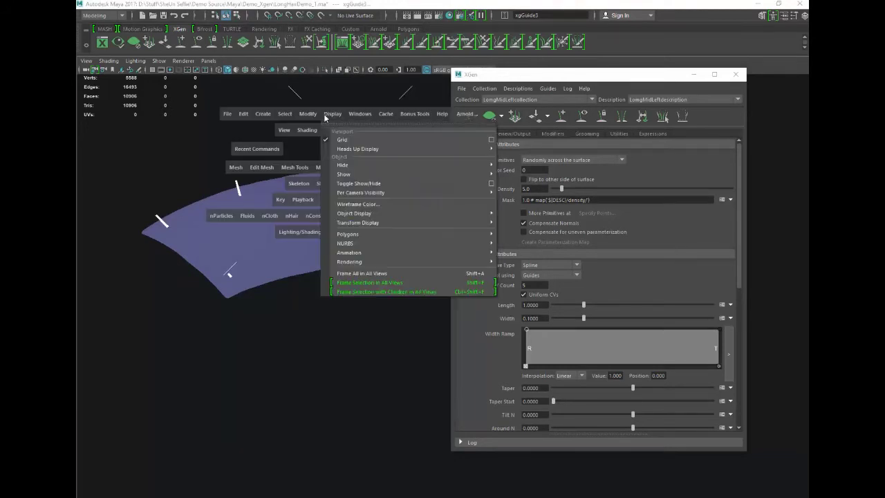
{"action": "mouse_move", "coordinate": [353, 113]}
{"action": "mouse_move", "coordinate": [374, 194]}
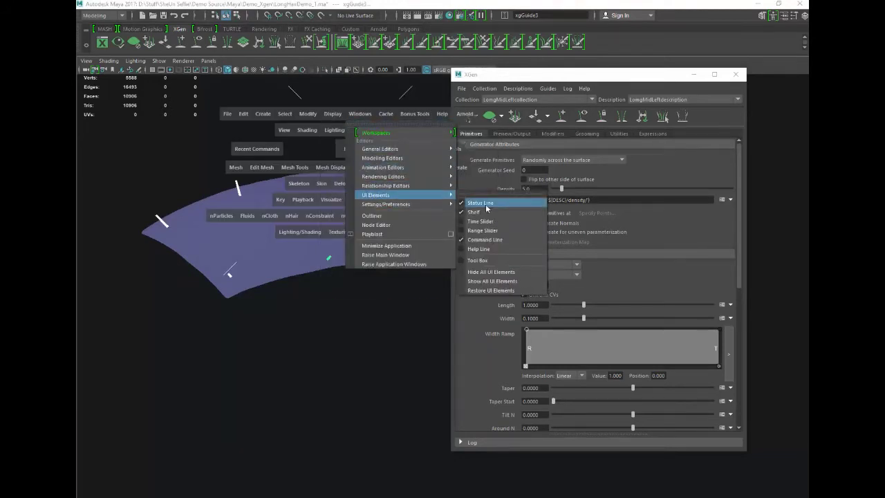
{"action": "left_click", "coordinate": [497, 260]}
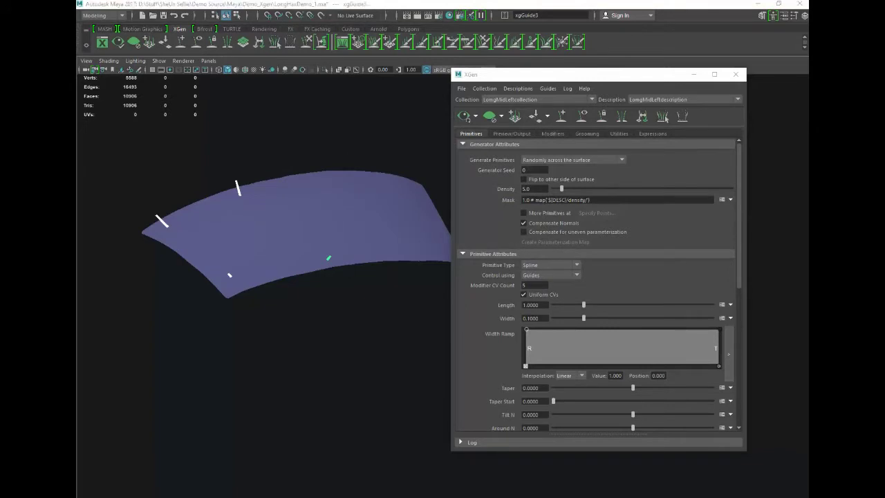
{"action": "left_click_drag", "start_coordinate": [297, 100], "coordinate": [126, 118]}
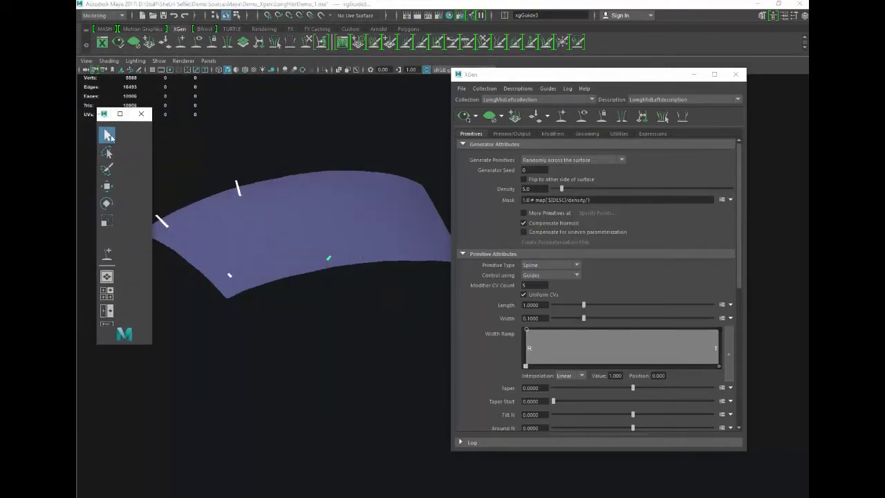
{"action": "left_click", "coordinate": [141, 114]}
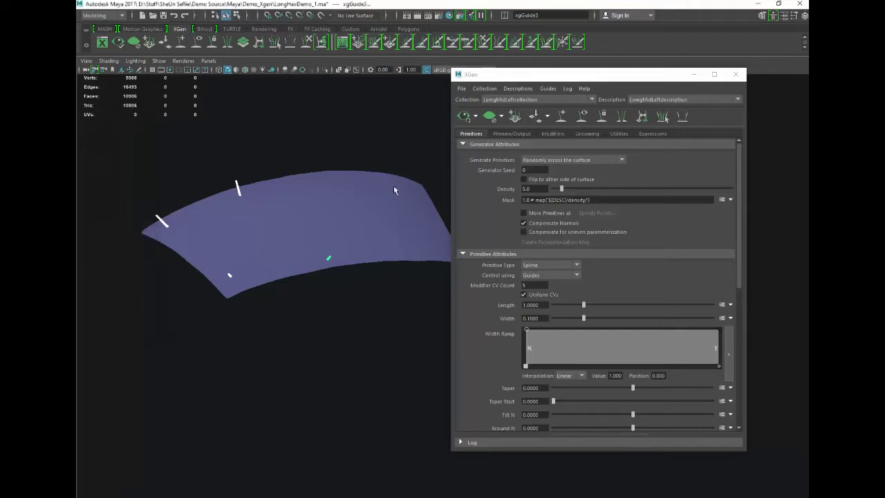
Set the length of the four selected guides to 25 with the Set Length guide tool.
{"action": "scroll", "coordinate": [290, 142], "scroll_direction": "down", "scroll_amount": 3}
{"action": "middle_click_drag", "start_coordinate": [289, 143], "coordinate": [200, 131], "text": "alt"}
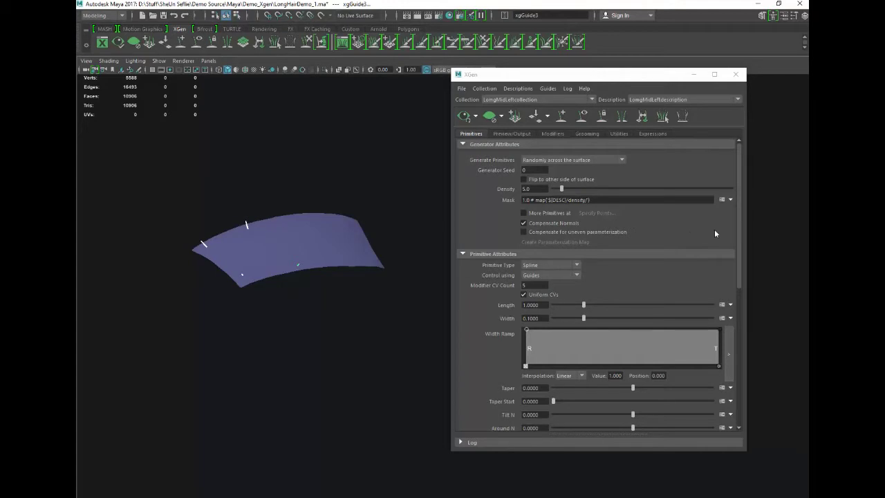
{"action": "left_click_drag", "start_coordinate": [739, 237], "coordinate": [754, 337]}
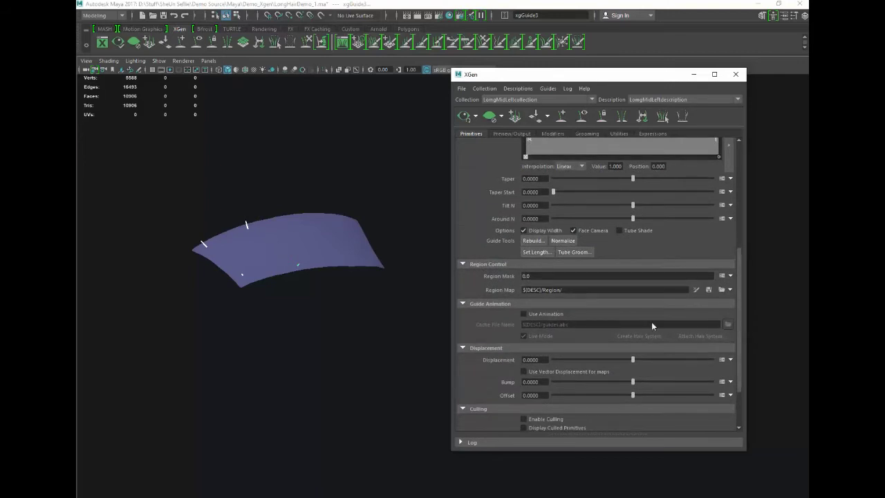
{"action": "left_click", "coordinate": [537, 253]}
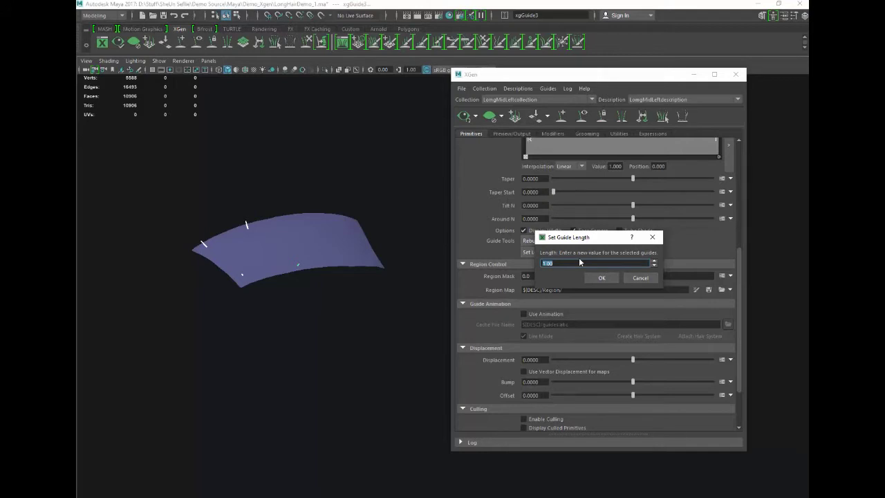
{"action": "type", "text": "25"}
{"action": "left_click", "coordinate": [602, 278]}
{"action": "scroll", "coordinate": [234, 289], "scroll_direction": "down", "scroll_amount": 6}
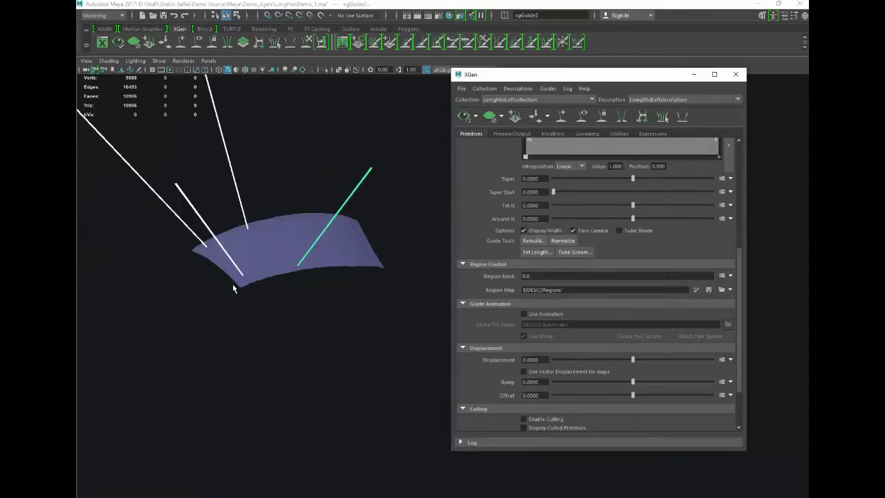
{"action": "middle_click_drag", "start_coordinate": [236, 285], "coordinate": [237, 285], "text": "alt"}
{"action": "mouse_move", "coordinate": [236, 284]}
{"action": "left_mouse_down", "text": "alt"}
{"action": "mouse_move", "coordinate": [180, 289]}
{"action": "mouse_move", "coordinate": [262, 285]}
{"action": "mouse_move", "coordinate": [236, 285]}
{"action": "left_mouse_up", "text": "alt"}
{"action": "scroll", "coordinate": [352, 210], "scroll_direction": "down", "scroll_amount": 3}
{"action": "scroll", "coordinate": [352, 209], "scroll_direction": "up", "scroll_amount": 4}
{"action": "scroll", "coordinate": [381, 194], "scroll_direction": "down", "scroll_amount": 3}
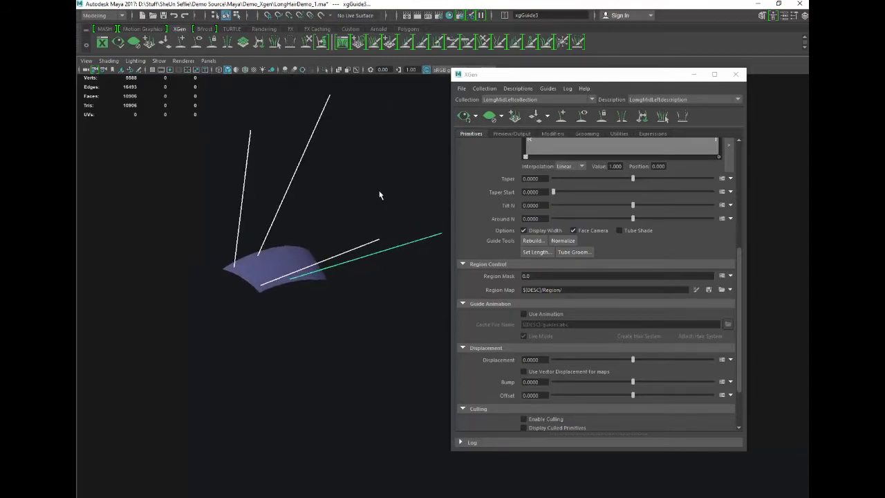
Open the Channel Box / Layer Editor as a floating window between the guides and the XGen window.
{"action": "left_click_drag", "start_coordinate": [566, 77], "coordinate": [625, 92]}
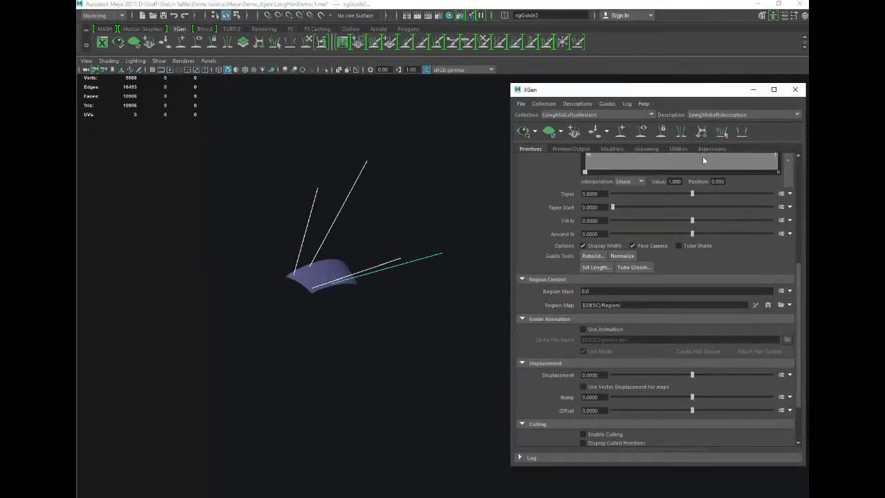
{"action": "key", "text": "space"}
{"action": "left_click", "coordinate": [388, 107]}
{"action": "mouse_move", "coordinate": [395, 138]}
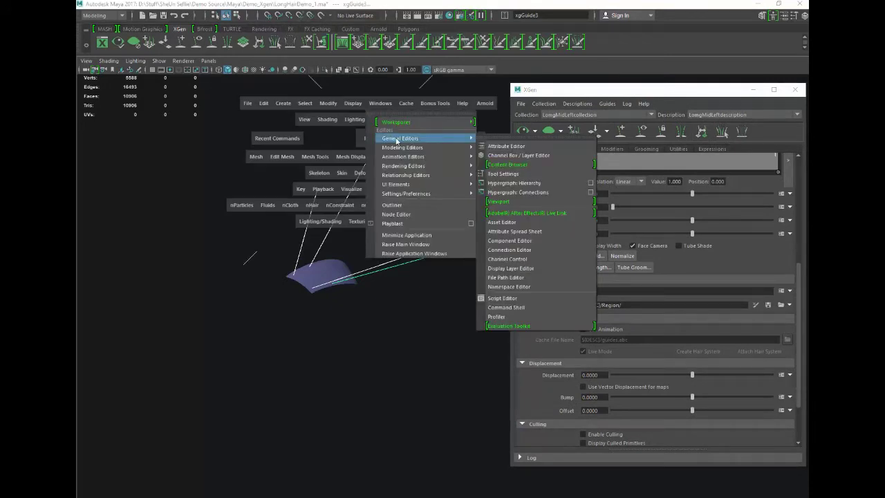
{"action": "left_click", "coordinate": [496, 152]}
{"action": "left_click_drag", "start_coordinate": [807, 206], "coordinate": [490, 157]}
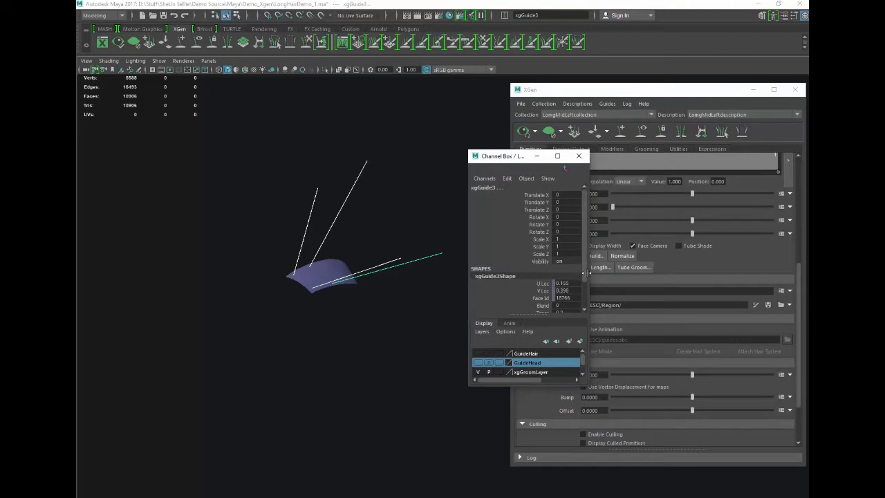
Make the GuideHair display layer visible and view the sculpted guide hair together with the long guides.
{"action": "left_click", "coordinate": [478, 354]}
{"action": "left_click_drag", "start_coordinate": [273, 389], "coordinate": [214, 256], "text": "alt"}
{"action": "scroll", "coordinate": [271, 356], "scroll_direction": "down", "scroll_amount": 5}
{"action": "scroll", "coordinate": [271, 355], "scroll_direction": "up", "scroll_amount": 7}
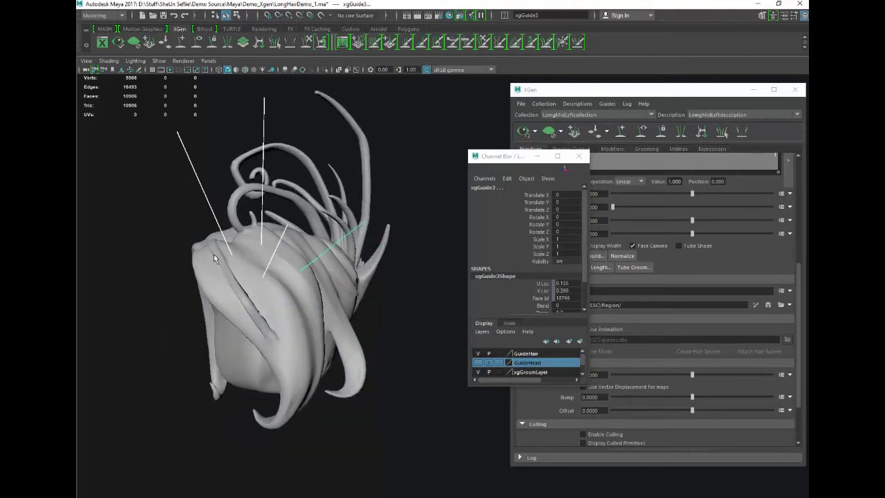
Examine the long guides against the sculpted hair, hide the GuideHair display layer and close the floating Channel Box / Layer Editor.
{"action": "left_click_drag", "start_coordinate": [193, 305], "coordinate": [209, 267], "text": "alt"}
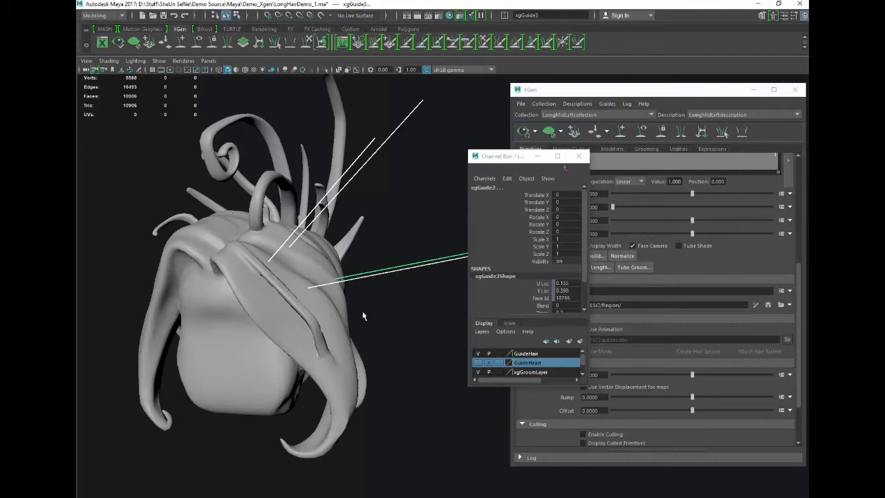
{"action": "left_click_drag", "start_coordinate": [365, 316], "coordinate": [237, 304], "text": "alt"}
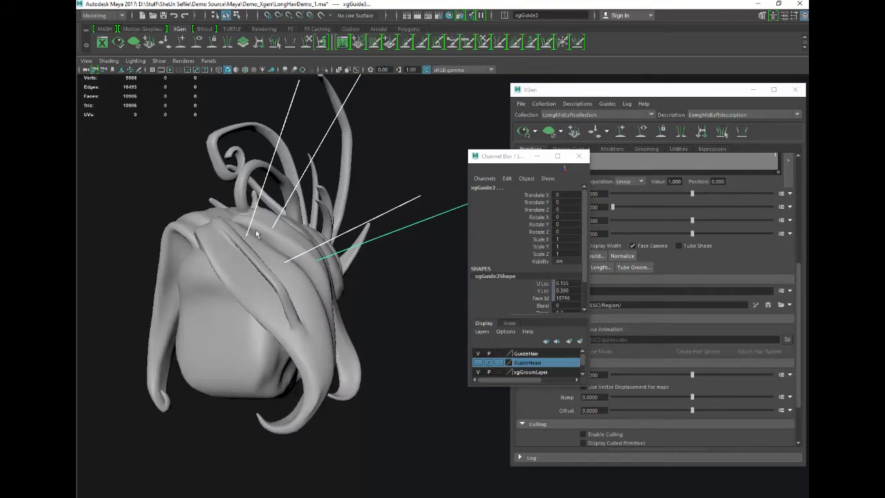
{"action": "left_click_drag", "start_coordinate": [376, 268], "coordinate": [347, 272], "text": "alt"}
{"action": "left_click", "coordinate": [477, 354]}
{"action": "left_click_drag", "start_coordinate": [322, 312], "coordinate": [354, 314], "text": "alt"}
{"action": "scroll", "coordinate": [354, 312], "scroll_direction": "up", "scroll_amount": 3}
{"action": "scroll", "coordinate": [353, 316], "scroll_direction": "down", "scroll_amount": 3}
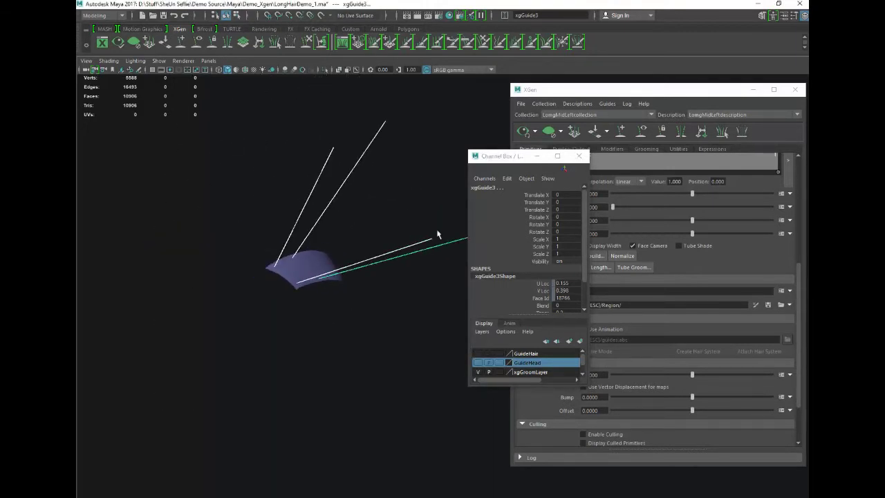
{"action": "left_click_drag", "start_coordinate": [505, 157], "coordinate": [527, 156]}
{"action": "left_click", "coordinate": [599, 156]}
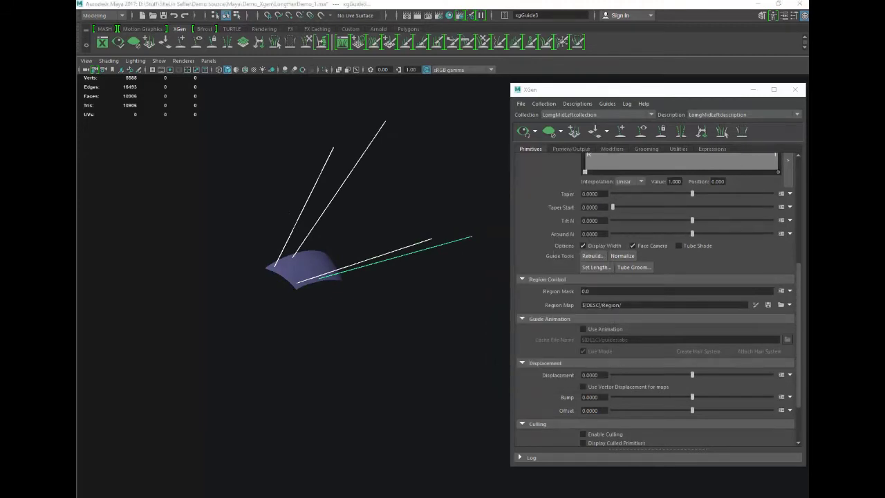
Lighten the 3D view background colour to a mid grey in the colour settings and save it.
{"action": "left_click_drag", "start_coordinate": [120, 220], "coordinate": [126, 217], "text": "alt"}
{"action": "middle_click_drag", "start_coordinate": [251, 130], "coordinate": [236, 149], "text": "alt"}
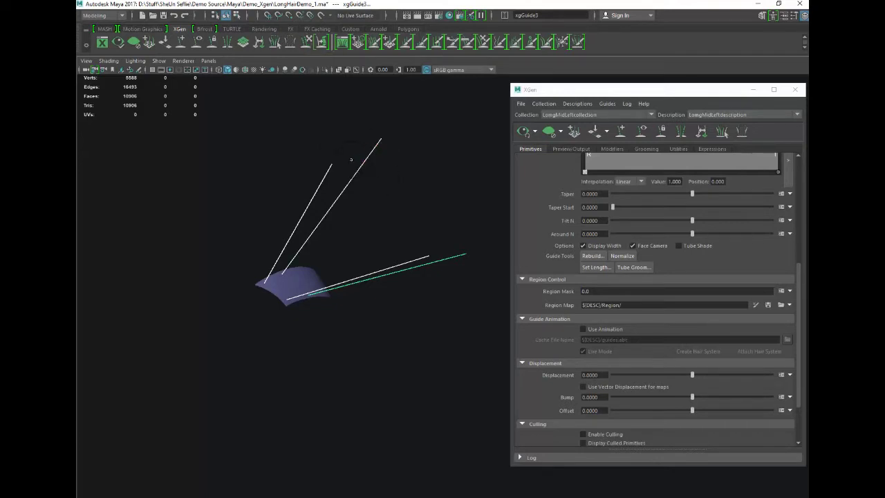
{"action": "key", "text": "space"}
{"action": "left_click_drag", "start_coordinate": [291, 96], "coordinate": [417, 224]}
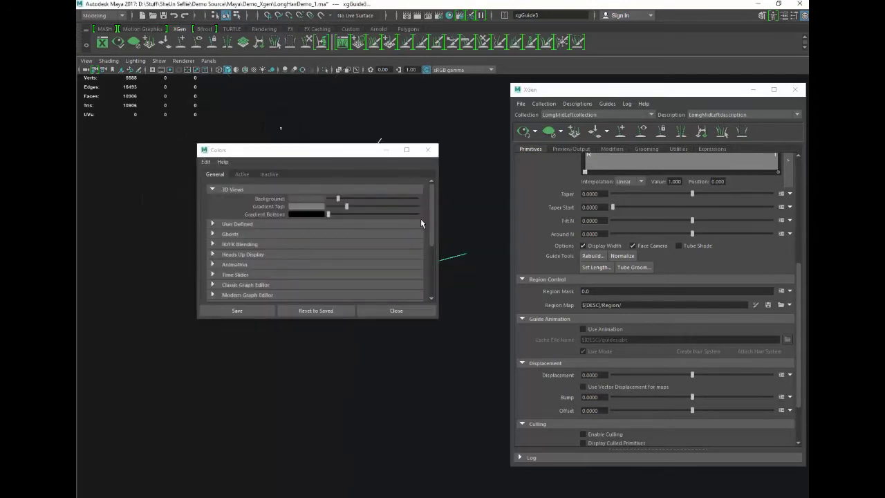
{"action": "left_click_drag", "start_coordinate": [337, 199], "coordinate": [377, 200]}
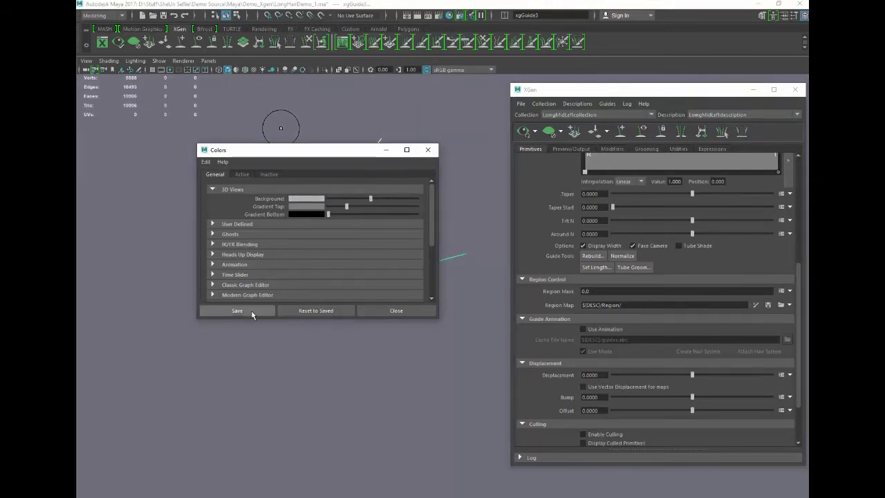
{"action": "left_click", "coordinate": [251, 311]}
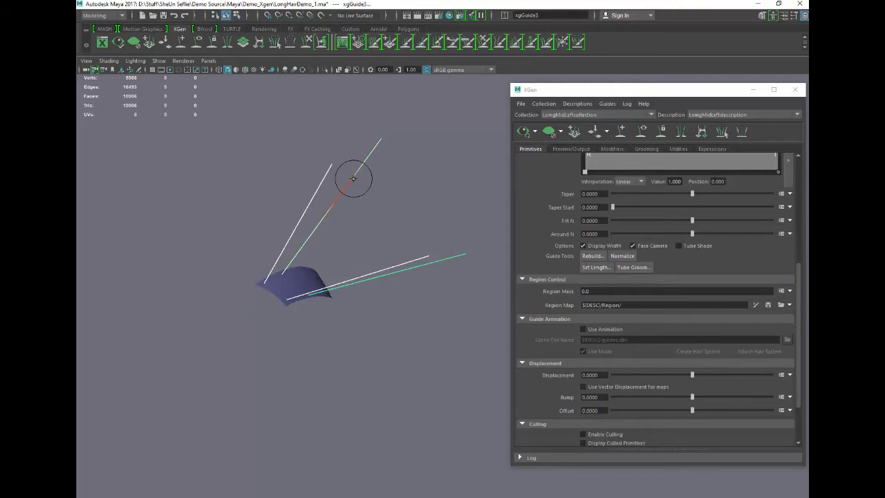
Sculpt the four straight guides downward and, with the guide hair displayed, bend them along the long curled side lock.
{"action": "mouse_move", "coordinate": [366, 178]}
{"action": "left_mouse_down"}
{"action": "mouse_move", "coordinate": [326, 174]}
{"action": "mouse_move", "coordinate": [358, 174]}
{"action": "mouse_move", "coordinate": [374, 148]}
{"action": "mouse_move", "coordinate": [388, 166]}
{"action": "mouse_move", "coordinate": [496, 321]}
{"action": "mouse_move", "coordinate": [533, 455]}
{"action": "left_mouse_up"}
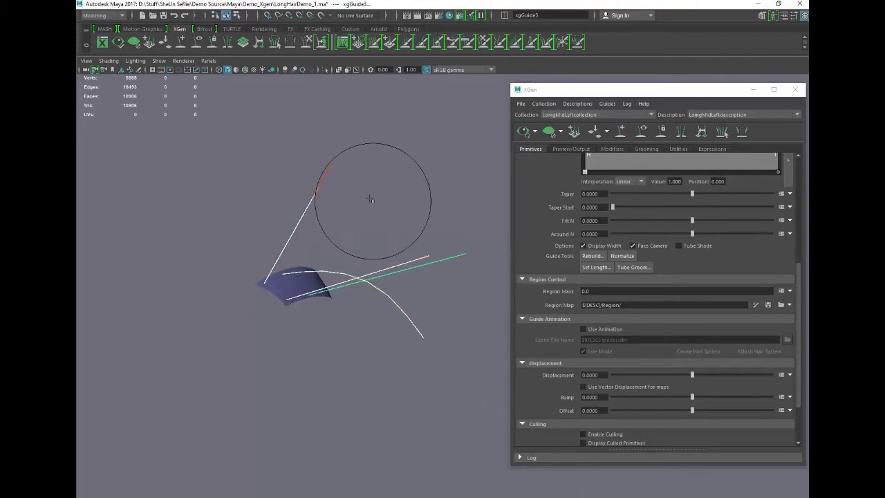
{"action": "mouse_move", "coordinate": [332, 165]}
{"action": "left_mouse_down"}
{"action": "mouse_move", "coordinate": [334, 253]}
{"action": "mouse_move", "coordinate": [442, 406]}
{"action": "mouse_move", "coordinate": [460, 320]}
{"action": "mouse_move", "coordinate": [430, 267]}
{"action": "mouse_move", "coordinate": [359, 205]}
{"action": "mouse_move", "coordinate": [447, 219]}
{"action": "mouse_move", "coordinate": [464, 464]}
{"action": "mouse_move", "coordinate": [460, 222]}
{"action": "mouse_move", "coordinate": [458, 431]}
{"action": "mouse_move", "coordinate": [471, 481]}
{"action": "mouse_move", "coordinate": [421, 376]}
{"action": "mouse_move", "coordinate": [417, 435]}
{"action": "mouse_move", "coordinate": [501, 360]}
{"action": "left_mouse_up"}
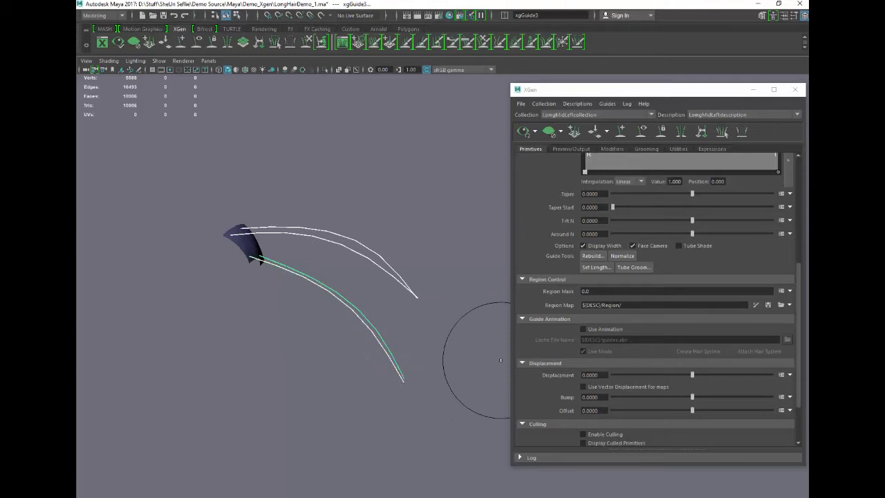
{"action": "key", "text": "ctrl+1"}
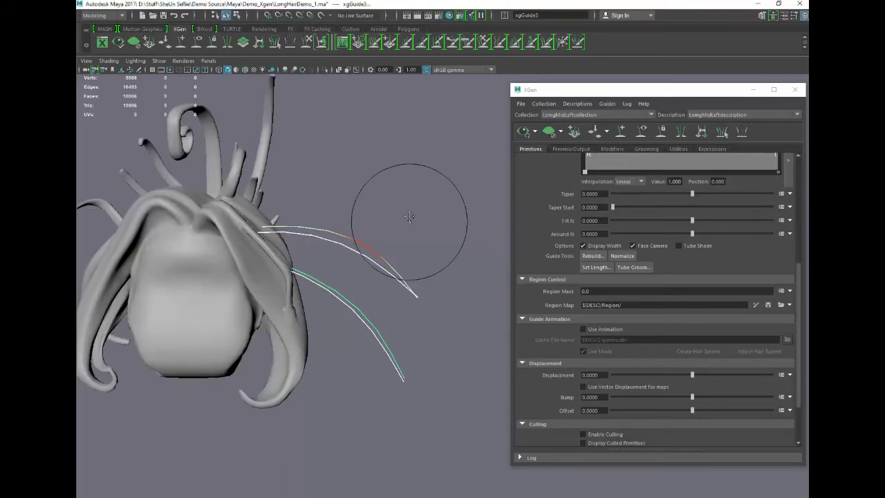
{"action": "left_click_drag", "start_coordinate": [409, 219], "coordinate": [415, 152], "text": "alt"}
{"action": "mouse_move", "coordinate": [410, 325]}
{"action": "left_mouse_down"}
{"action": "mouse_move", "coordinate": [270, 378]}
{"action": "mouse_move", "coordinate": [316, 340]}
{"action": "left_mouse_up"}
{"action": "mouse_move", "coordinate": [417, 228]}
{"action": "left_mouse_down"}
{"action": "mouse_move", "coordinate": [415, 278]}
{"action": "mouse_move", "coordinate": [360, 463]}
{"action": "mouse_move", "coordinate": [315, 456]}
{"action": "left_mouse_up"}
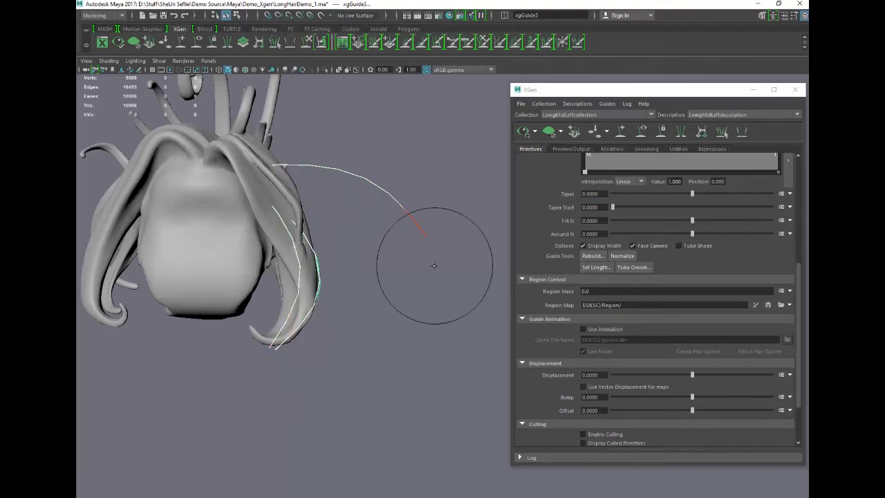
{"action": "mouse_move", "coordinate": [421, 217]}
{"action": "left_mouse_down"}
{"action": "mouse_move", "coordinate": [391, 341]}
{"action": "mouse_move", "coordinate": [288, 425]}
{"action": "mouse_move", "coordinate": [314, 399]}
{"action": "left_mouse_up"}
{"action": "scroll", "coordinate": [314, 399], "scroll_direction": "up", "scroll_amount": 5}
{"action": "middle_click_drag", "start_coordinate": [314, 399], "coordinate": [411, 393], "text": "alt"}
{"action": "scroll", "coordinate": [411, 393], "scroll_direction": "down", "scroll_amount": 3}
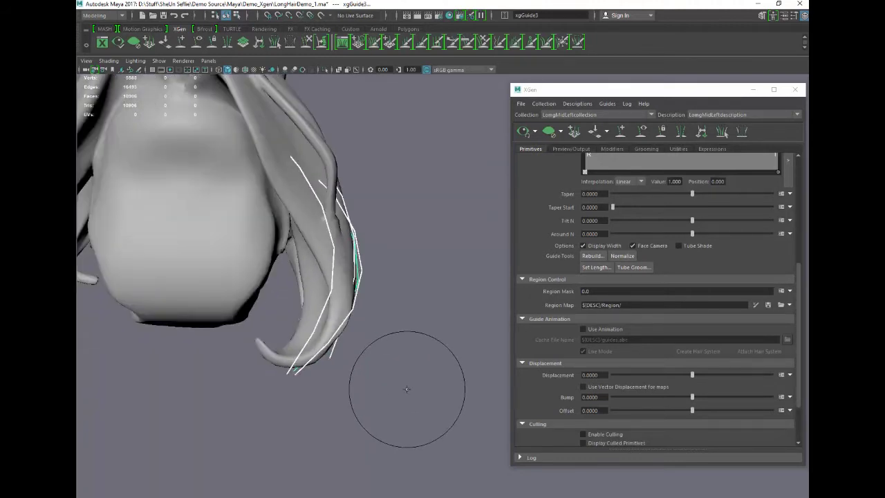
{"action": "scroll", "coordinate": [407, 389], "scroll_direction": "down", "scroll_amount": 2}
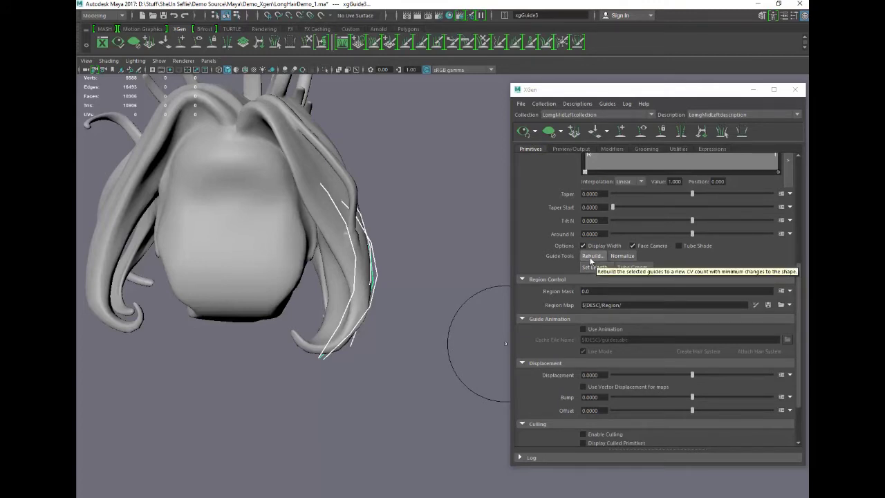
Rebuild the selected guides with a CV count of 8 and refine their curves against the sculpted side lock.
{"action": "left_click", "coordinate": [592, 256]}
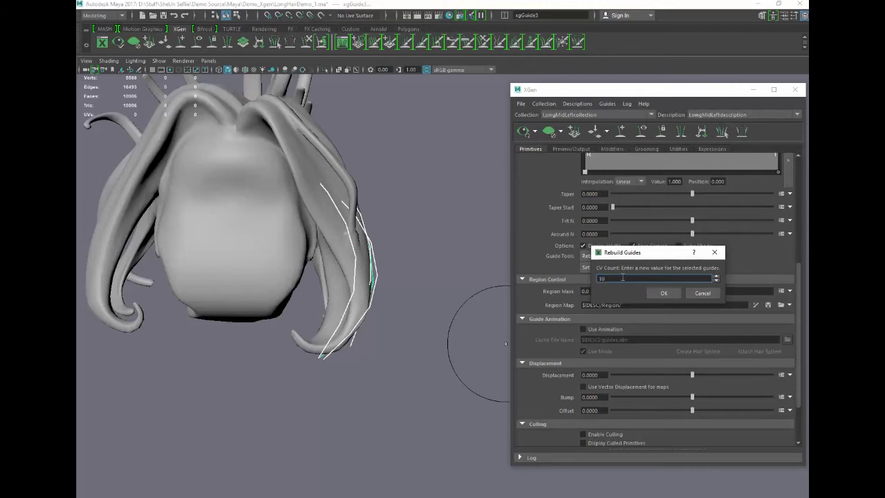
{"action": "type", "text": "8"}
{"action": "left_click", "coordinate": [663, 293]}
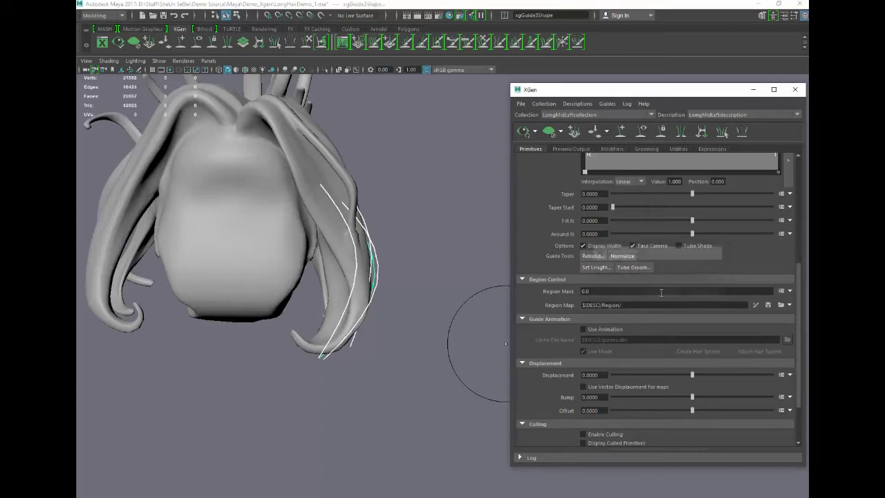
{"action": "mouse_move", "coordinate": [340, 329]}
{"action": "left_mouse_down"}
{"action": "mouse_move", "coordinate": [351, 348]}
{"action": "mouse_move", "coordinate": [324, 350]}
{"action": "mouse_move", "coordinate": [361, 313]}
{"action": "mouse_move", "coordinate": [369, 330]}
{"action": "mouse_move", "coordinate": [316, 357]}
{"action": "mouse_move", "coordinate": [283, 357]}
{"action": "mouse_move", "coordinate": [345, 355]}
{"action": "mouse_move", "coordinate": [344, 366]}
{"action": "mouse_move", "coordinate": [356, 348]}
{"action": "mouse_move", "coordinate": [358, 356]}
{"action": "mouse_move", "coordinate": [269, 358]}
{"action": "mouse_move", "coordinate": [290, 356]}
{"action": "mouse_move", "coordinate": [231, 340]}
{"action": "mouse_move", "coordinate": [207, 287]}
{"action": "mouse_move", "coordinate": [228, 287]}
{"action": "mouse_move", "coordinate": [301, 341]}
{"action": "mouse_move", "coordinate": [281, 358]}
{"action": "mouse_move", "coordinate": [344, 333]}
{"action": "left_mouse_up"}
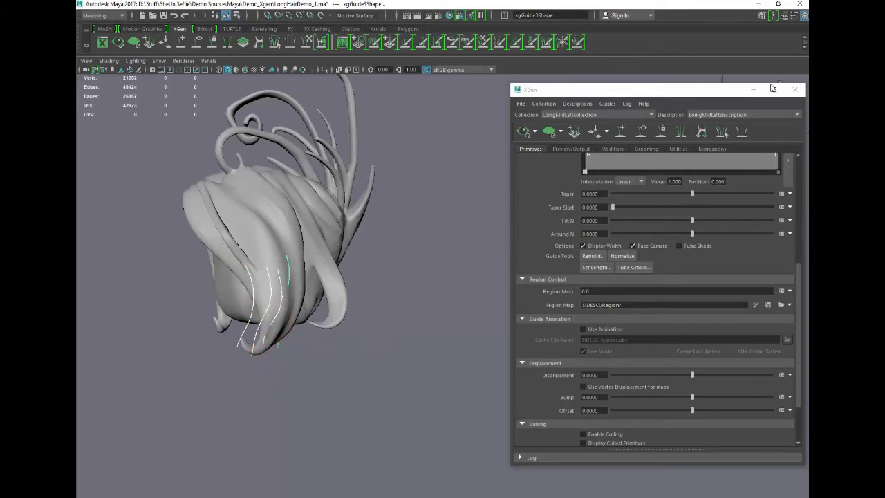
Move the XGen window out of the way and sculpt xgGuide4 into a smoother arc from its root to its tip.
{"action": "left_click_drag", "start_coordinate": [721, 95], "coordinate": [884, 92]}
{"action": "middle_click_drag", "start_coordinate": [457, 235], "coordinate": [583, 258], "text": "alt"}
{"action": "scroll", "coordinate": [583, 257], "scroll_direction": "up", "scroll_amount": 3}
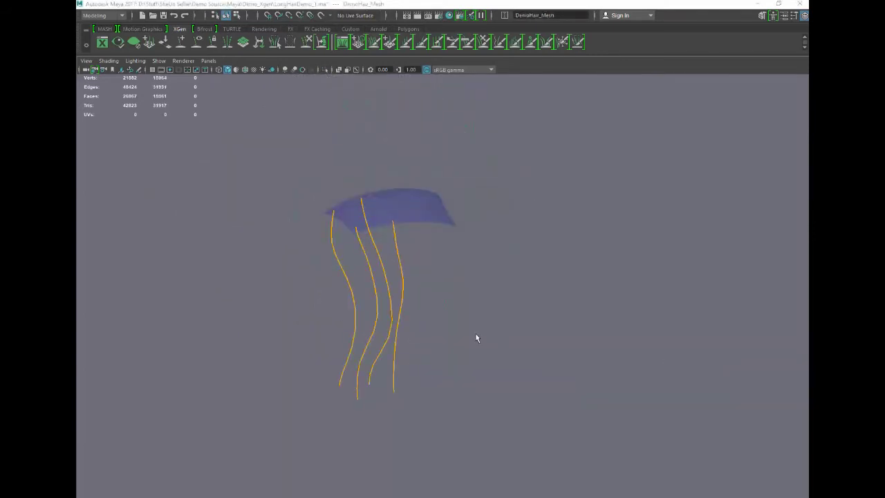
{"action": "left_click", "coordinate": [392, 314]}
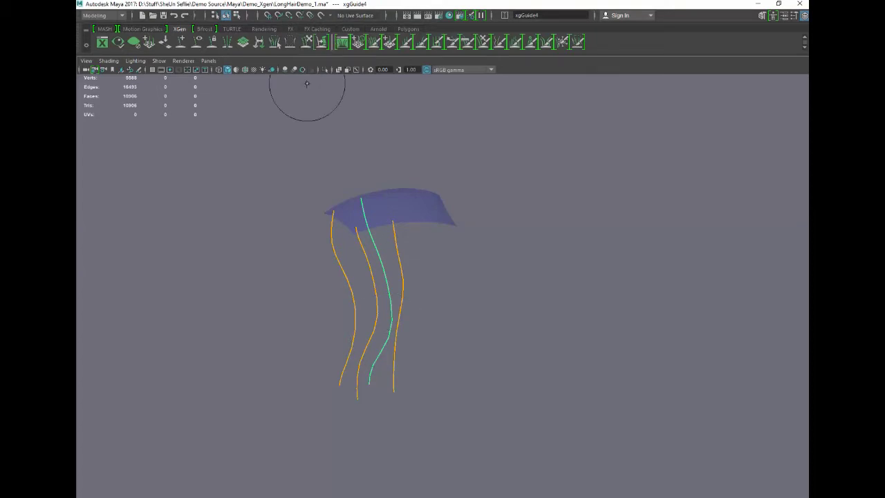
{"action": "mouse_move", "coordinate": [379, 352]}
{"action": "left_mouse_down"}
{"action": "mouse_move", "coordinate": [394, 376]}
{"action": "mouse_move", "coordinate": [368, 385]}
{"action": "left_mouse_up"}
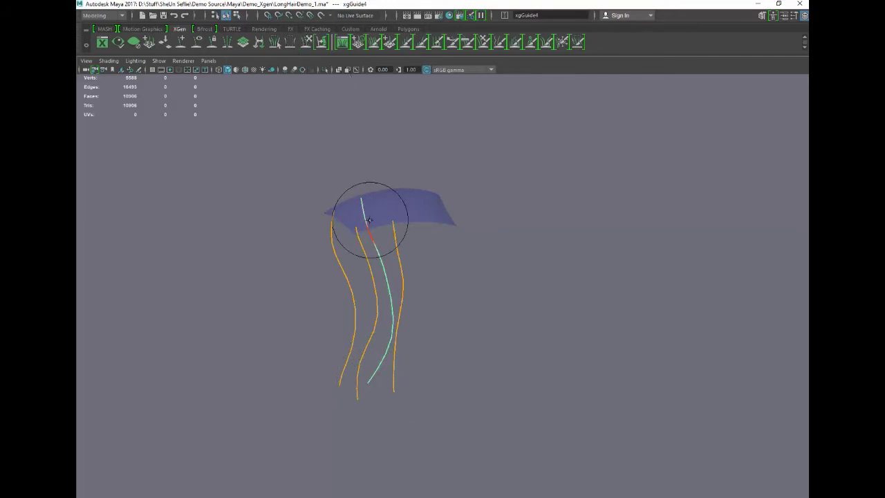
{"action": "mouse_move", "coordinate": [365, 207]}
{"action": "left_mouse_down"}
{"action": "mouse_move", "coordinate": [389, 234]}
{"action": "mouse_move", "coordinate": [397, 267]}
{"action": "left_mouse_up"}
{"action": "key", "text": "b"}
{"action": "left_click_drag", "start_coordinate": [387, 230], "coordinate": [377, 233]}
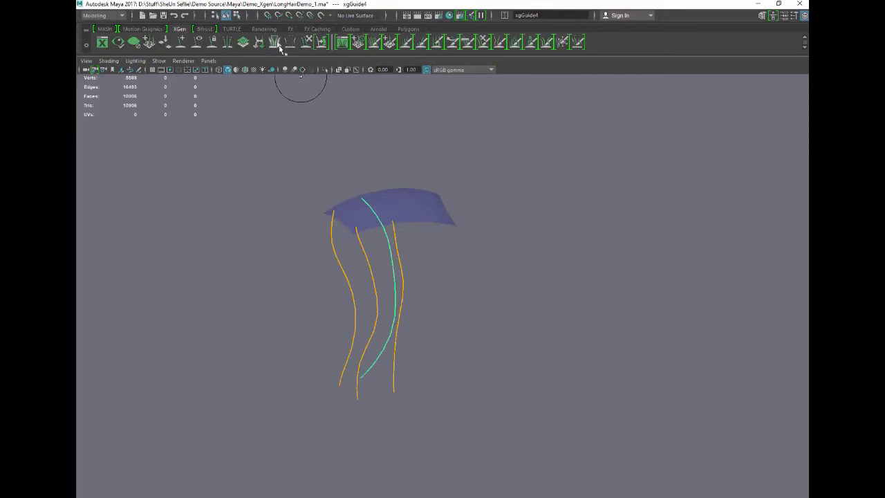
Sculpt xgGuide3 so it bulges outward and its tip curls in toward the other guide tips.
{"action": "left_click_drag", "start_coordinate": [282, 252], "coordinate": [293, 253], "text": "alt"}
{"action": "mouse_move", "coordinate": [356, 373]}
{"action": "left_mouse_down", "text": "alt"}
{"action": "mouse_move", "coordinate": [329, 371]}
{"action": "mouse_move", "coordinate": [344, 373]}
{"action": "left_mouse_up", "text": "alt"}
{"action": "scroll", "coordinate": [331, 372], "scroll_direction": "up", "scroll_amount": 3}
{"action": "left_click", "coordinate": [379, 420]}
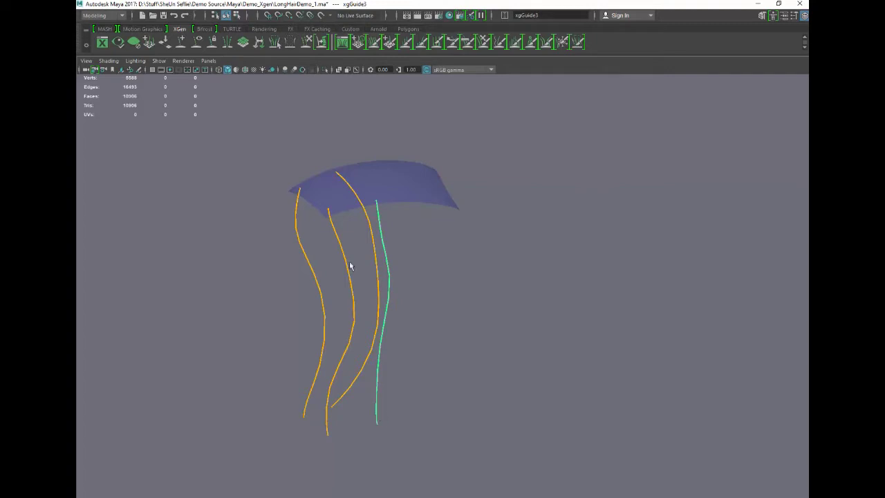
{"action": "key", "text": "b"}
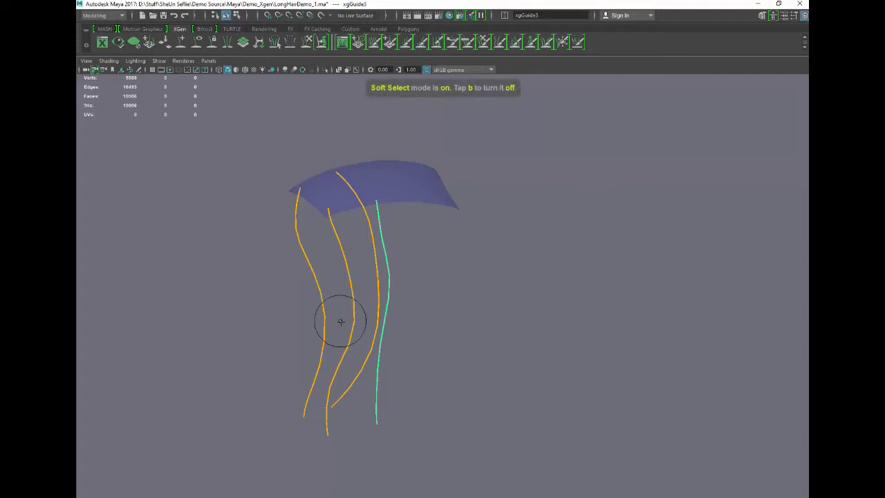
{"action": "left_click_drag", "start_coordinate": [375, 342], "coordinate": [410, 382]}
{"action": "mouse_move", "coordinate": [385, 420]}
{"action": "left_mouse_down"}
{"action": "mouse_move", "coordinate": [295, 433]}
{"action": "mouse_move", "coordinate": [383, 422]}
{"action": "mouse_move", "coordinate": [306, 425]}
{"action": "mouse_move", "coordinate": [405, 385]}
{"action": "mouse_move", "coordinate": [476, 383]}
{"action": "mouse_move", "coordinate": [415, 387]}
{"action": "mouse_move", "coordinate": [392, 284]}
{"action": "mouse_move", "coordinate": [408, 274]}
{"action": "mouse_move", "coordinate": [376, 283]}
{"action": "mouse_move", "coordinate": [410, 269]}
{"action": "mouse_move", "coordinate": [415, 233]}
{"action": "mouse_move", "coordinate": [424, 236]}
{"action": "mouse_move", "coordinate": [417, 276]}
{"action": "mouse_move", "coordinate": [431, 336]}
{"action": "left_mouse_up"}
{"action": "mouse_move", "coordinate": [435, 278]}
{"action": "left_mouse_down", "text": "alt"}
{"action": "mouse_move", "coordinate": [475, 272]}
{"action": "mouse_move", "coordinate": [478, 260]}
{"action": "left_mouse_up", "text": "alt"}
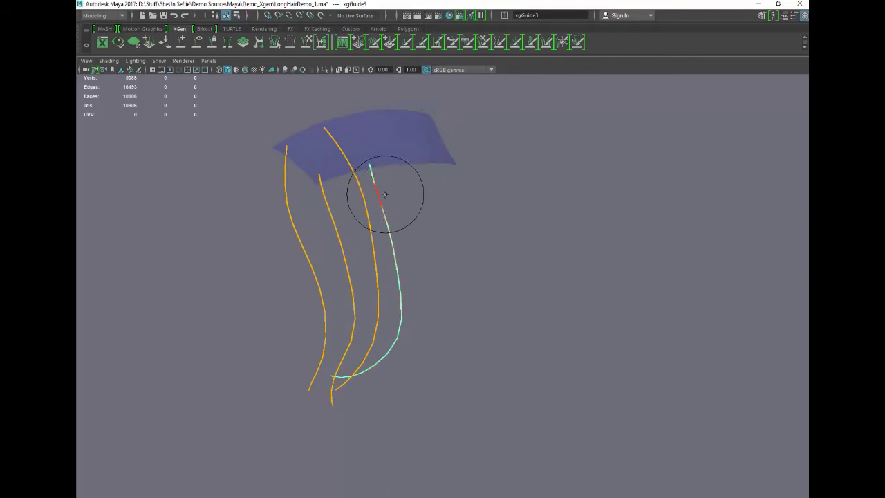
Sculpt the lower ends of xgGuide2 and xgGuide4 from several angles so the guide tips converge into one curl.
{"action": "mouse_move", "coordinate": [394, 194]}
{"action": "left_mouse_down", "text": "alt"}
{"action": "mouse_move", "coordinate": [493, 194]}
{"action": "mouse_move", "coordinate": [494, 166]}
{"action": "mouse_move", "coordinate": [485, 207]}
{"action": "left_mouse_up", "text": "alt"}
{"action": "left_click_drag", "start_coordinate": [359, 372], "coordinate": [341, 315], "text": "alt"}
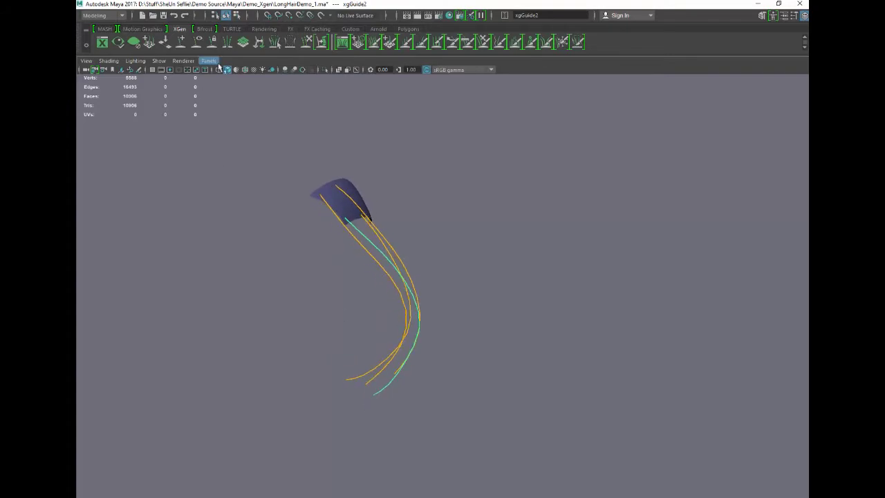
{"action": "mouse_move", "coordinate": [372, 423]}
{"action": "left_mouse_down"}
{"action": "mouse_move", "coordinate": [376, 405]}
{"action": "mouse_move", "coordinate": [345, 386]}
{"action": "mouse_move", "coordinate": [395, 406]}
{"action": "mouse_move", "coordinate": [420, 373]}
{"action": "left_mouse_up"}
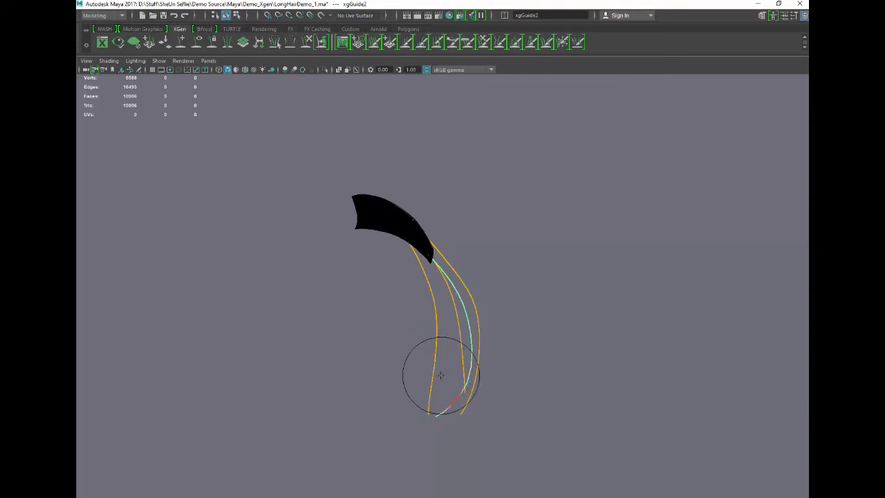
{"action": "left_click_drag", "start_coordinate": [447, 392], "coordinate": [474, 405], "text": "alt"}
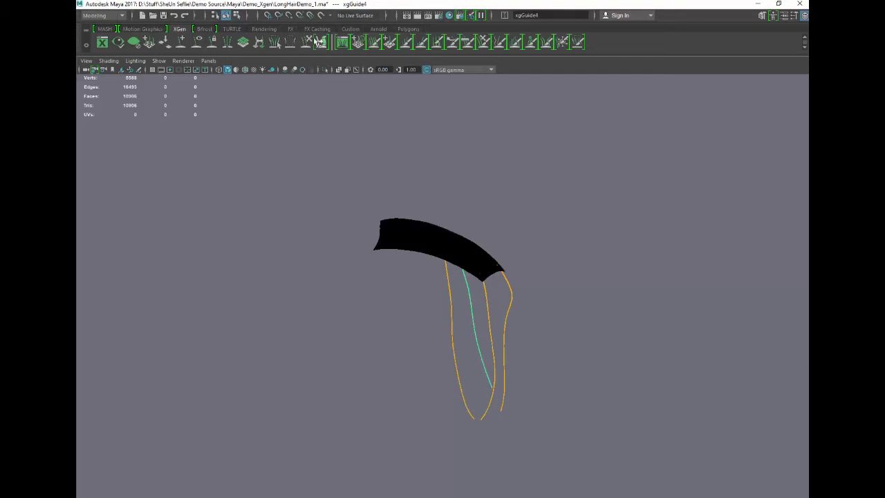
{"action": "mouse_move", "coordinate": [478, 379]}
{"action": "left_mouse_down"}
{"action": "mouse_move", "coordinate": [468, 419]}
{"action": "mouse_move", "coordinate": [484, 393]}
{"action": "mouse_move", "coordinate": [483, 424]}
{"action": "mouse_move", "coordinate": [504, 409]}
{"action": "mouse_move", "coordinate": [421, 409]}
{"action": "mouse_move", "coordinate": [347, 388]}
{"action": "left_mouse_up"}
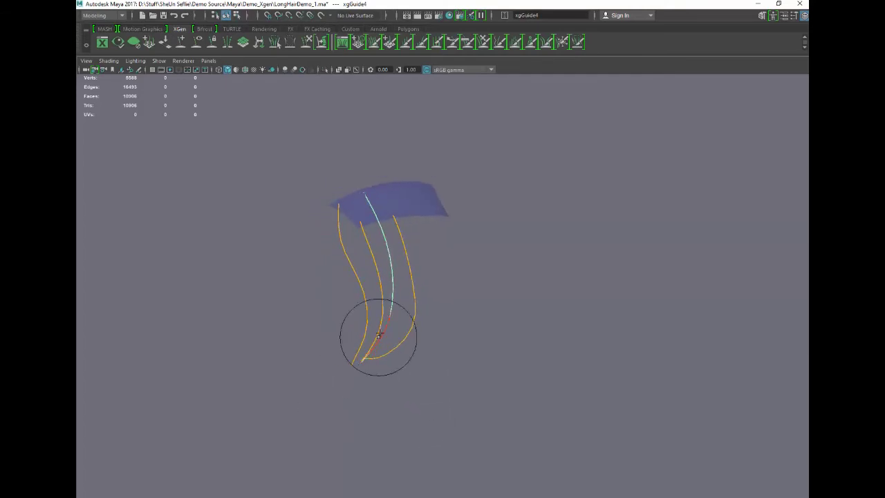
{"action": "left_click_drag", "start_coordinate": [404, 331], "coordinate": [476, 358], "text": "alt"}
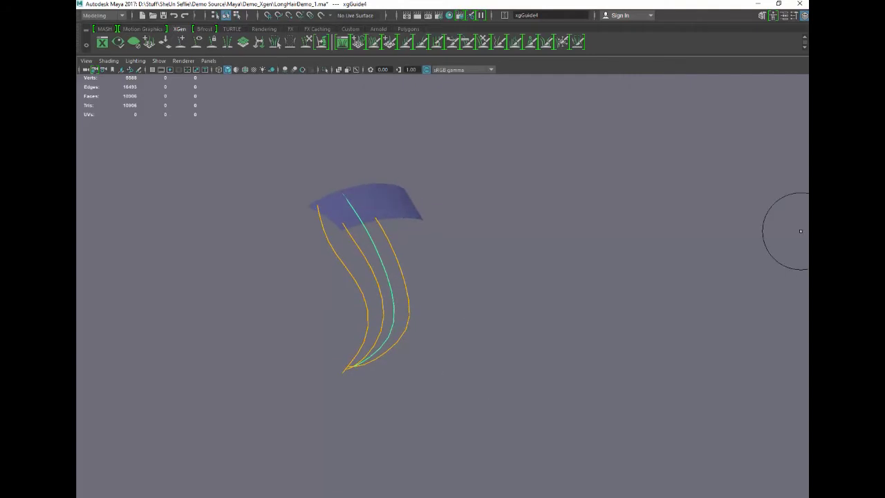
Bring the XGen window back beside the guides, generate the hair preview and inspect the strands up close.
{"action": "left_click_drag", "start_coordinate": [807, 119], "coordinate": [567, 109]}
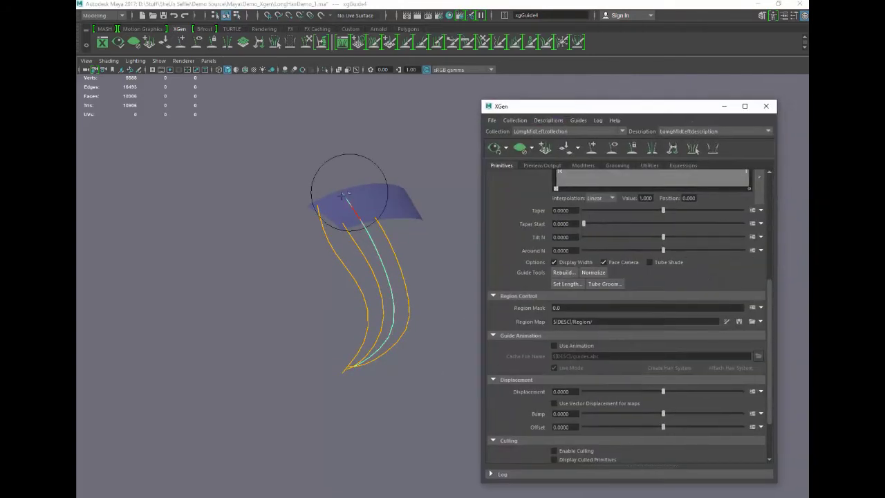
{"action": "left_click_drag", "start_coordinate": [326, 225], "coordinate": [339, 221], "text": "alt"}
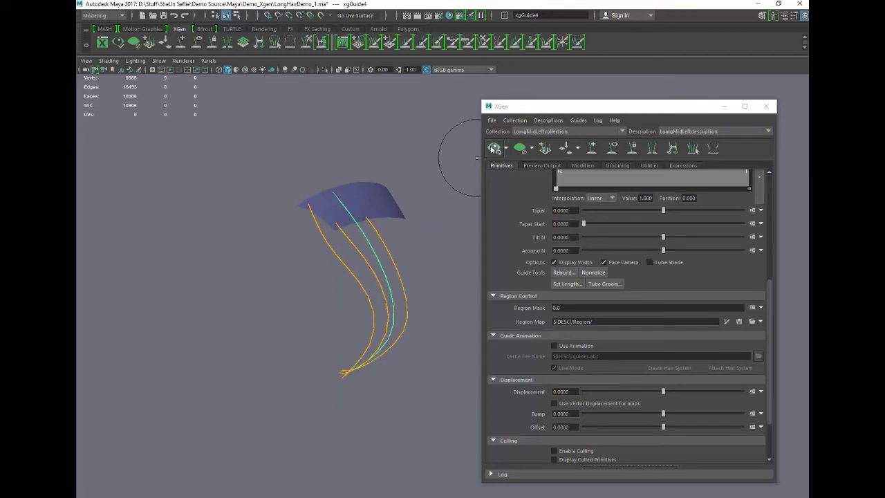
{"action": "left_click", "coordinate": [492, 150]}
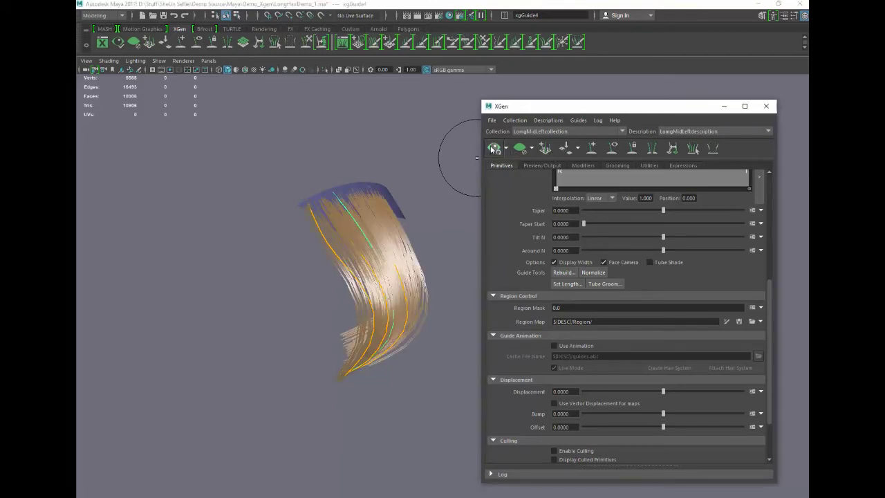
{"action": "mouse_move", "coordinate": [272, 297]}
{"action": "left_mouse_down", "text": "alt"}
{"action": "mouse_move", "coordinate": [234, 293]}
{"action": "mouse_move", "coordinate": [277, 293]}
{"action": "mouse_move", "coordinate": [241, 292]}
{"action": "mouse_move", "coordinate": [273, 294]}
{"action": "mouse_move", "coordinate": [276, 304]}
{"action": "mouse_move", "coordinate": [263, 292]}
{"action": "left_mouse_up", "text": "alt"}
{"action": "scroll", "coordinate": [264, 292], "scroll_direction": "up", "scroll_amount": 4}
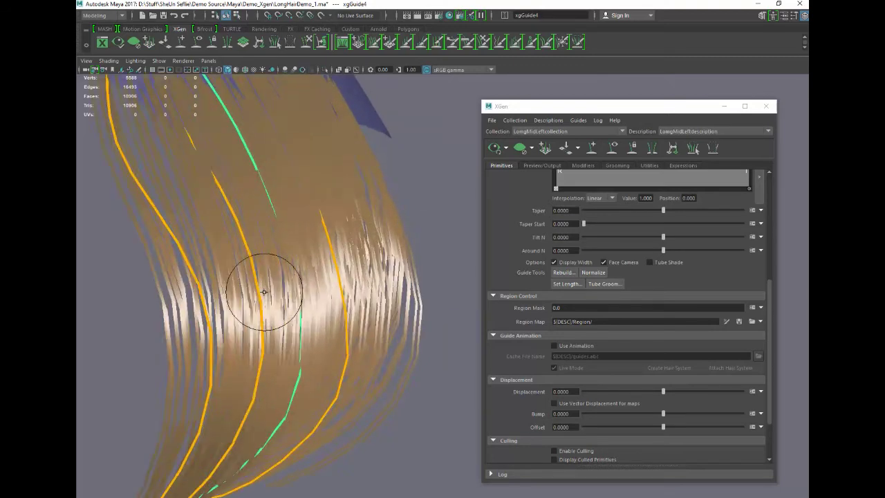
{"action": "scroll", "coordinate": [264, 292], "scroll_direction": "down", "scroll_amount": 6}
Switch the viewport renderer to Legacy Default Viewport and reopen the renderer choices to point it out.
{"action": "left_click", "coordinate": [183, 61]}
{"action": "left_click", "coordinate": [185, 86]}
{"action": "left_click_drag", "start_coordinate": [187, 144], "coordinate": [207, 144], "text": "alt"}
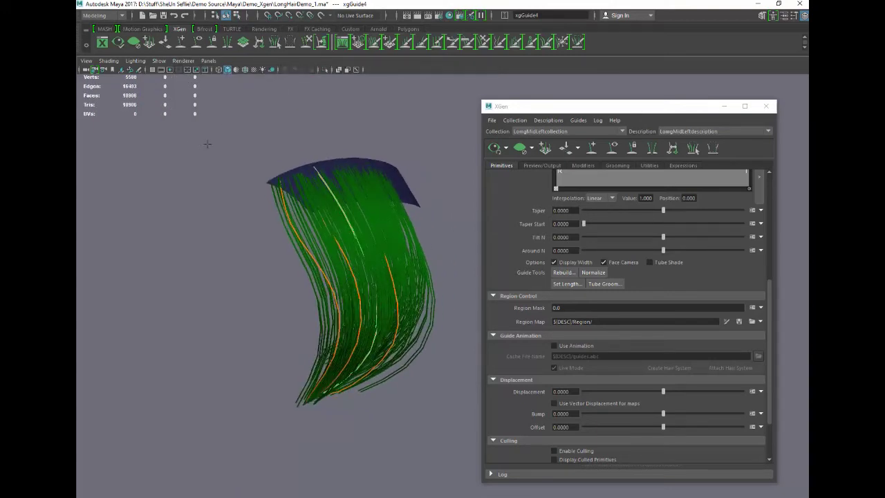
{"action": "left_click", "coordinate": [189, 62]}
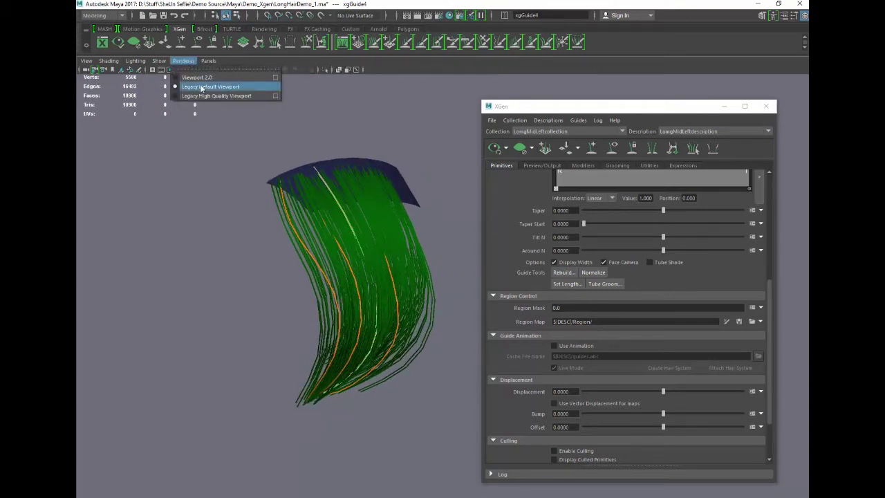
Switch the viewport renderer to Viewport 2.0 and inspect the shaded hair, pointing out the renderer choices again.
{"action": "left_click", "coordinate": [195, 77]}
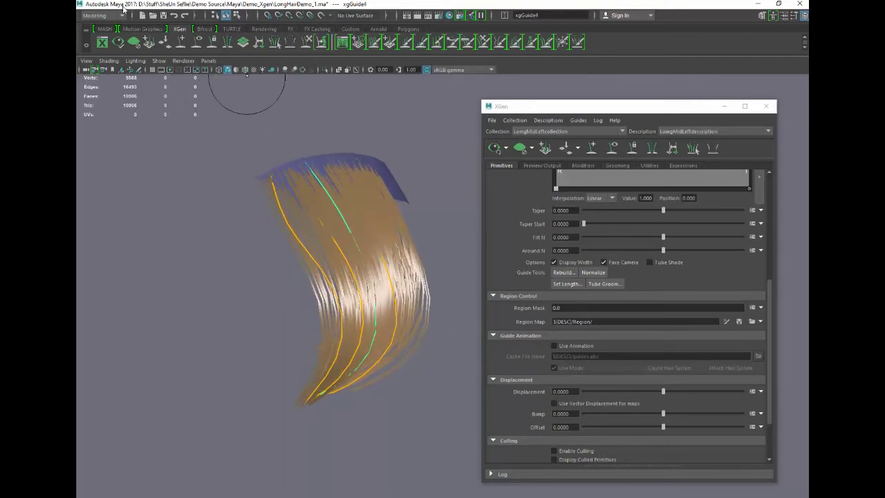
{"action": "left_click_drag", "start_coordinate": [313, 366], "coordinate": [305, 365], "text": "alt"}
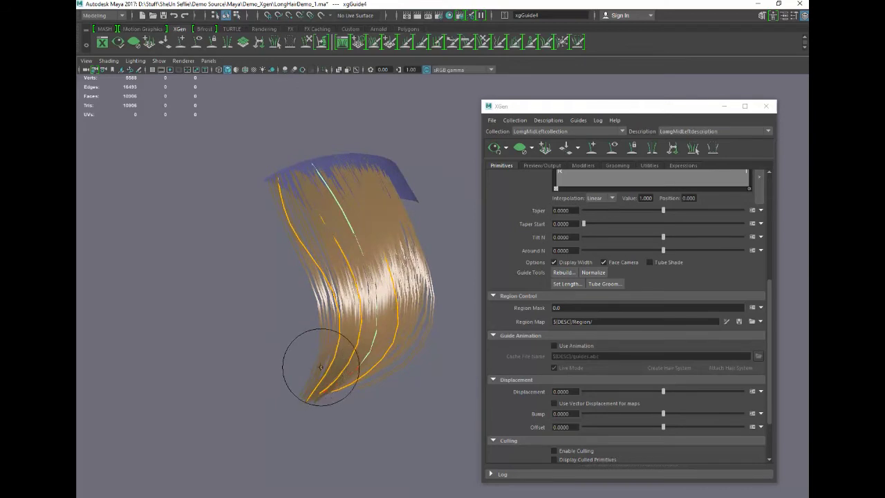
{"action": "scroll", "coordinate": [280, 320], "scroll_direction": "up", "scroll_amount": 1}
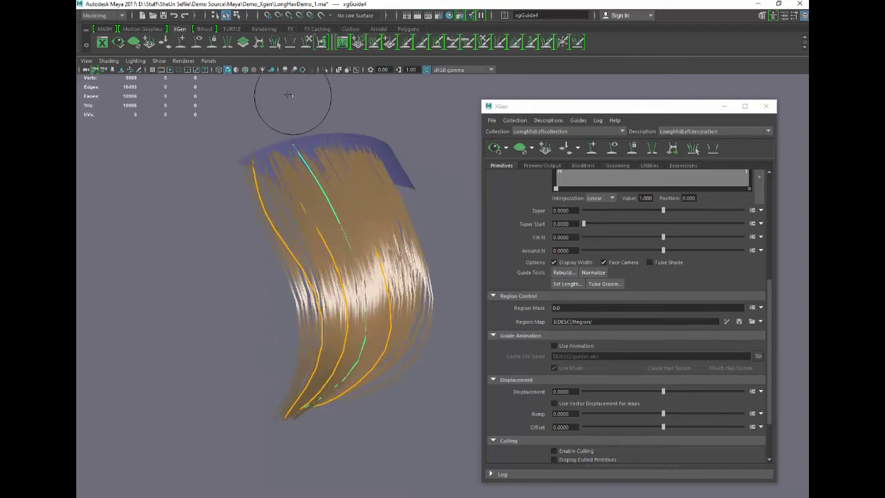
{"action": "left_click", "coordinate": [201, 63]}
{"action": "left_click", "coordinate": [207, 85]}
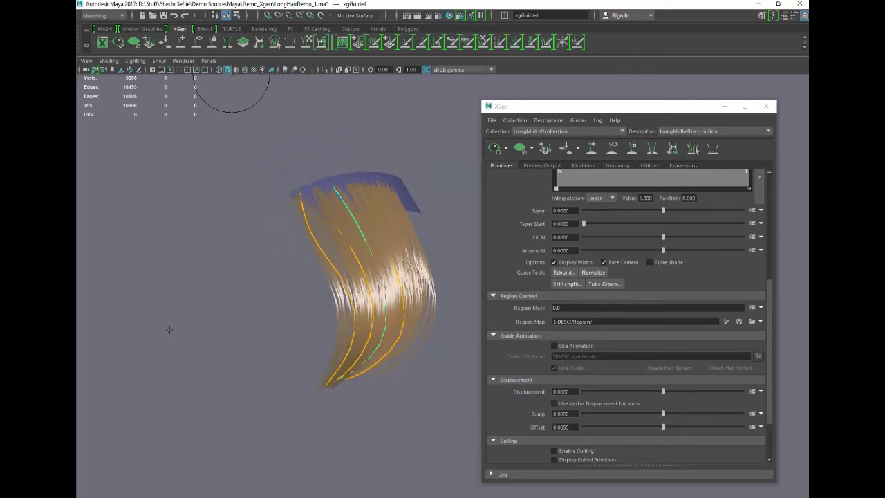
Sculpt the upper section of xgGuide1 toward the neighbouring guides for a smoother curve, and update the hair preview.
{"action": "right_click_drag", "start_coordinate": [169, 330], "coordinate": [219, 325], "text": "alt"}
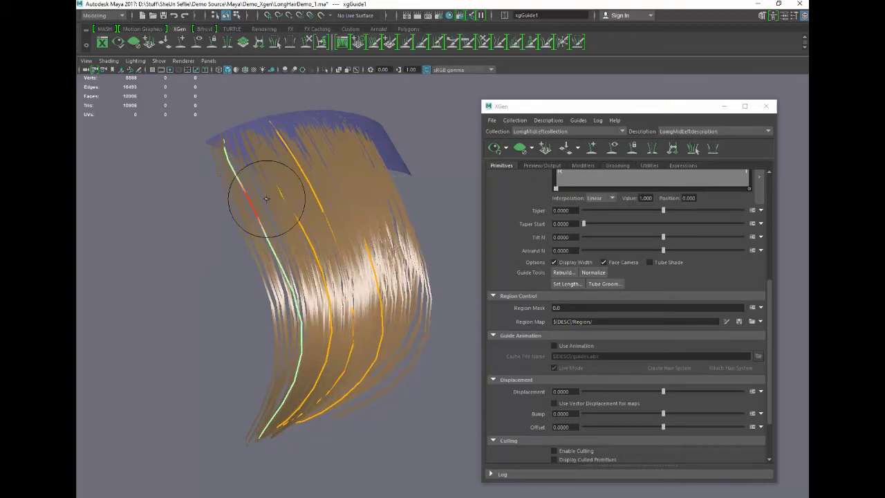
{"action": "mouse_move", "coordinate": [249, 168]}
{"action": "left_mouse_down"}
{"action": "mouse_move", "coordinate": [259, 248]}
{"action": "mouse_move", "coordinate": [271, 248]}
{"action": "mouse_move", "coordinate": [264, 198]}
{"action": "left_mouse_up"}
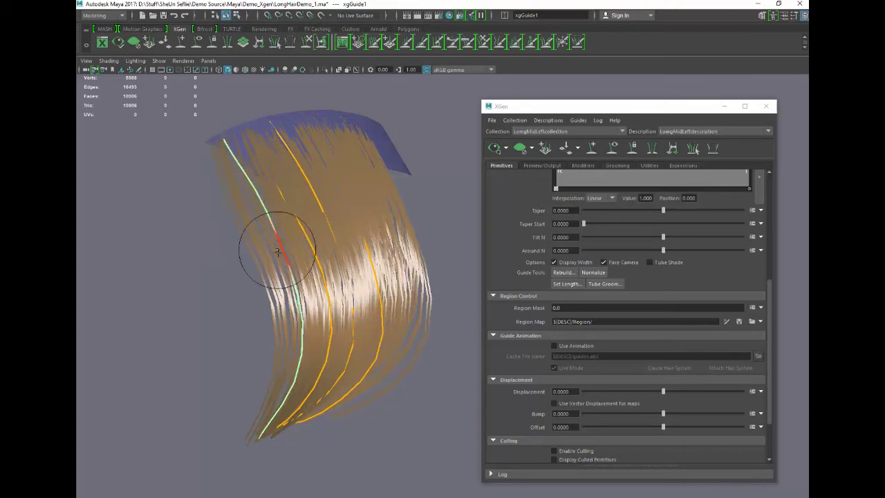
{"action": "left_click_drag", "start_coordinate": [229, 336], "coordinate": [236, 348], "text": "alt"}
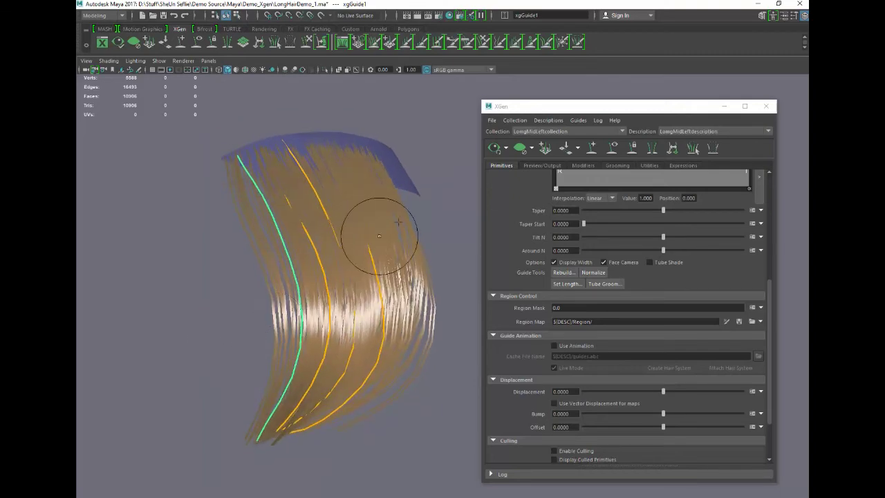
{"action": "left_click", "coordinate": [494, 149]}
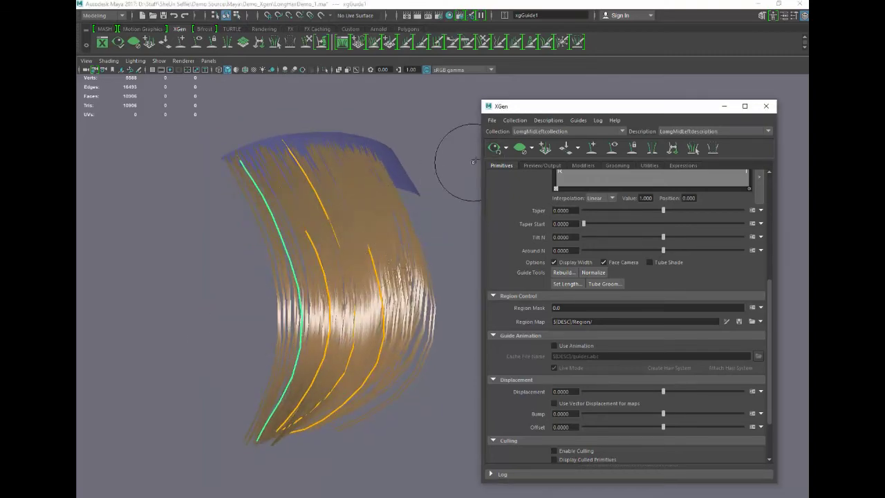
{"action": "mouse_move", "coordinate": [249, 294]}
{"action": "left_mouse_down", "text": "alt"}
{"action": "mouse_move", "coordinate": [256, 310]}
{"action": "mouse_move", "coordinate": [270, 310]}
{"action": "mouse_move", "coordinate": [208, 330]}
{"action": "mouse_move", "coordinate": [253, 316]}
{"action": "left_mouse_up", "text": "alt"}
{"action": "scroll", "coordinate": [228, 329], "scroll_direction": "down", "scroll_amount": 2}
{"action": "scroll", "coordinate": [230, 331], "scroll_direction": "up", "scroll_amount": 4}
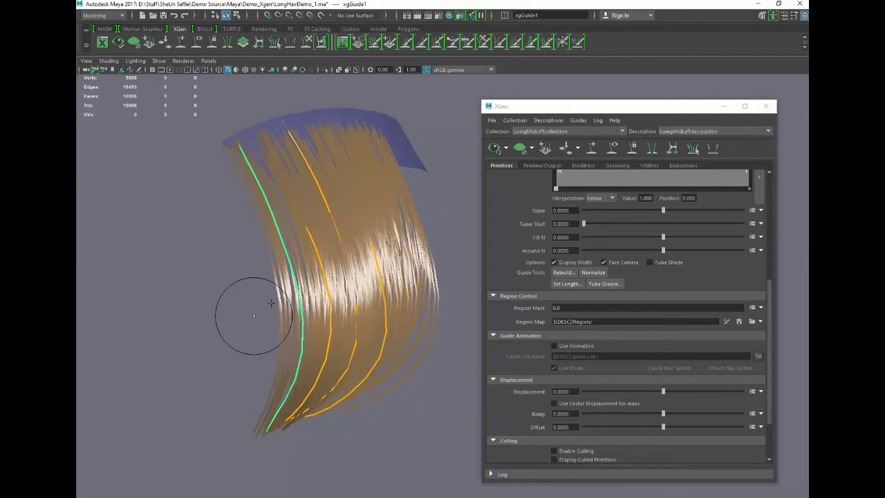
Clear the XGen preview, regenerate it and inspect the hair strands from several angles.
{"action": "left_click", "coordinate": [520, 148]}
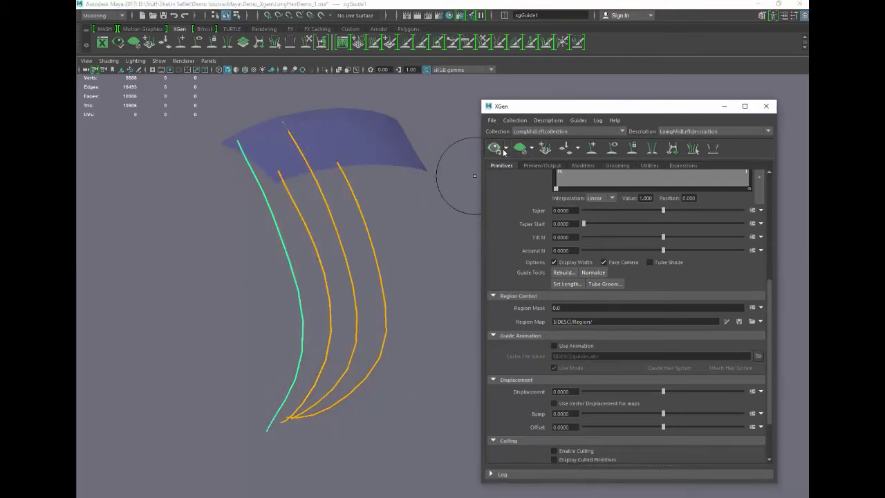
{"action": "left_click", "coordinate": [498, 150]}
{"action": "left_click", "coordinate": [521, 149]}
{"action": "mouse_move", "coordinate": [195, 315]}
{"action": "left_mouse_down", "text": "alt"}
{"action": "mouse_move", "coordinate": [239, 307]}
{"action": "mouse_move", "coordinate": [199, 311]}
{"action": "left_mouse_up", "text": "alt"}
{"action": "scroll", "coordinate": [239, 307], "scroll_direction": "down", "scroll_amount": 4}
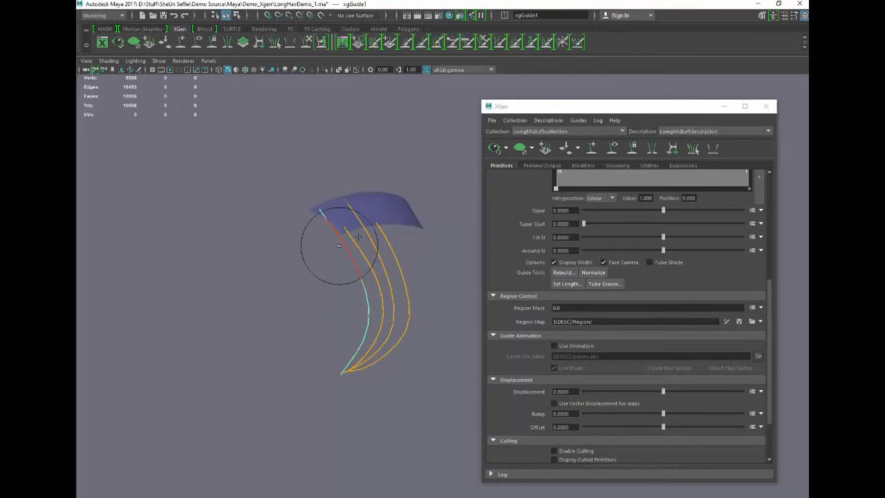
{"action": "left_click", "coordinate": [496, 148]}
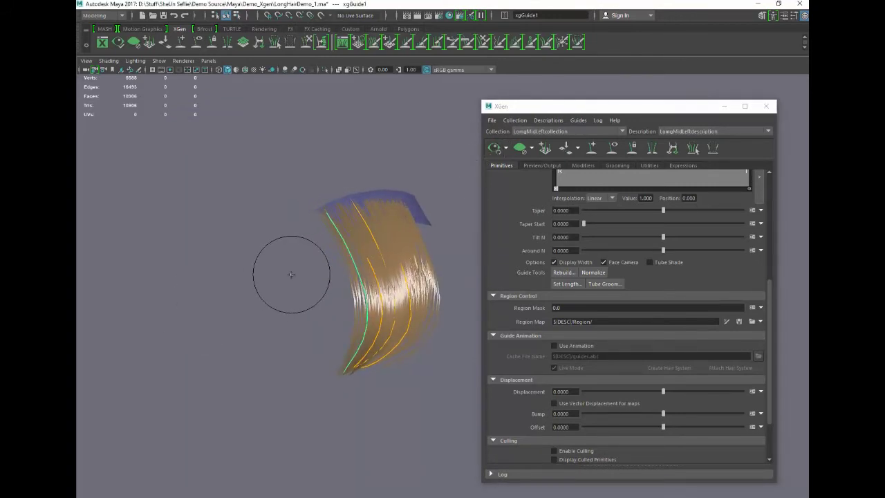
{"action": "scroll", "coordinate": [286, 277], "scroll_direction": "down", "scroll_amount": 3}
{"action": "scroll", "coordinate": [286, 276], "scroll_direction": "up", "scroll_amount": 6}
{"action": "mouse_move", "coordinate": [307, 272]}
{"action": "left_mouse_down", "text": "alt"}
{"action": "mouse_move", "coordinate": [341, 273]}
{"action": "mouse_move", "coordinate": [303, 276]}
{"action": "left_mouse_up", "text": "alt"}
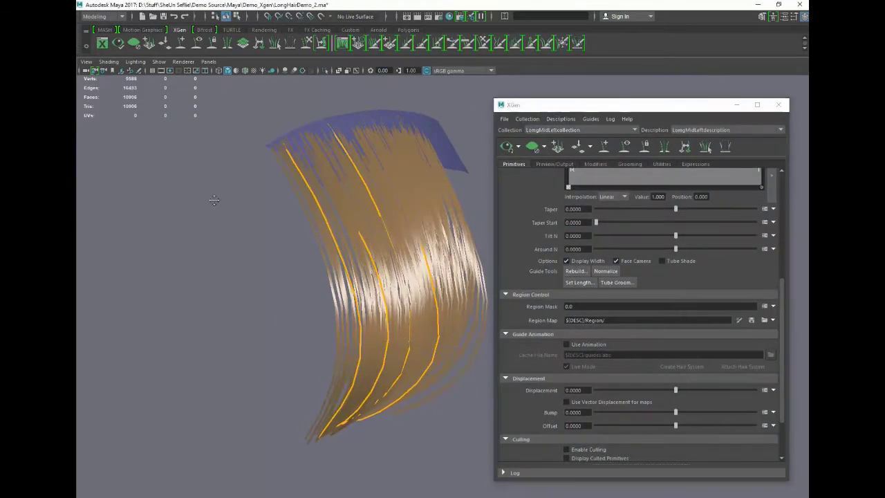
{"action": "left_click_drag", "start_coordinate": [220, 204], "coordinate": [189, 199], "text": "alt"}
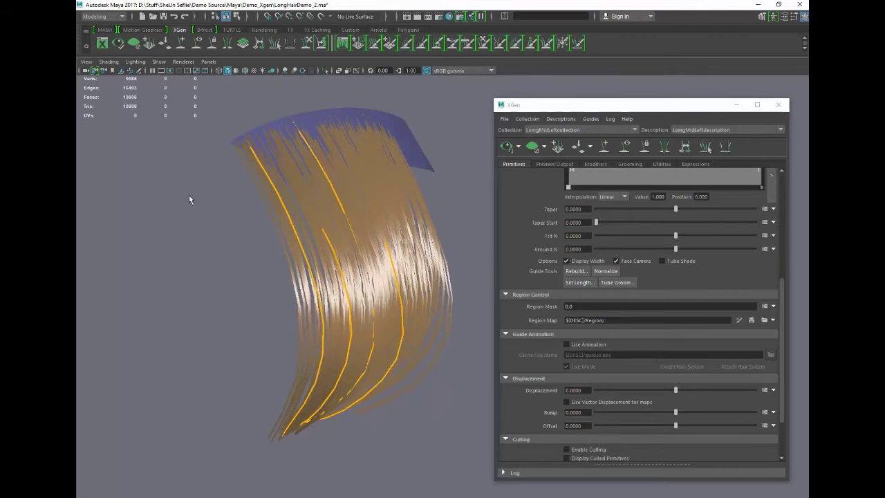
Clear the hair preview and add a guide on the scalp shell beyond xgGuide3, toward its far end.
{"action": "left_click", "coordinate": [532, 148]}
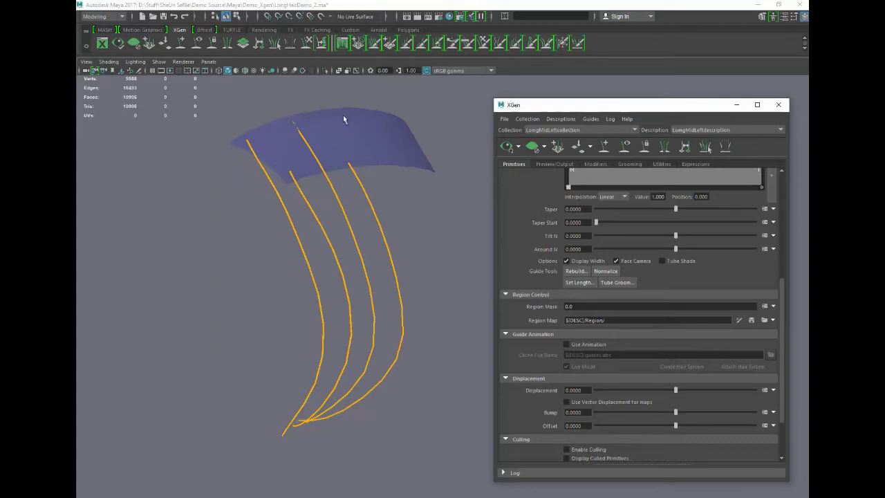
{"action": "left_click", "coordinate": [366, 193]}
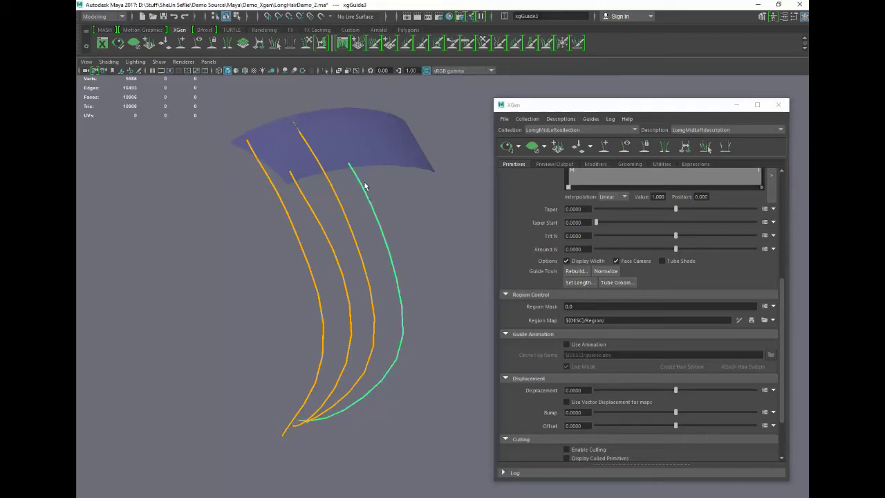
{"action": "left_click", "coordinate": [181, 45]}
{"action": "left_click", "coordinate": [377, 126]}
{"action": "left_click_drag", "start_coordinate": [379, 145], "coordinate": [409, 200], "text": "alt"}
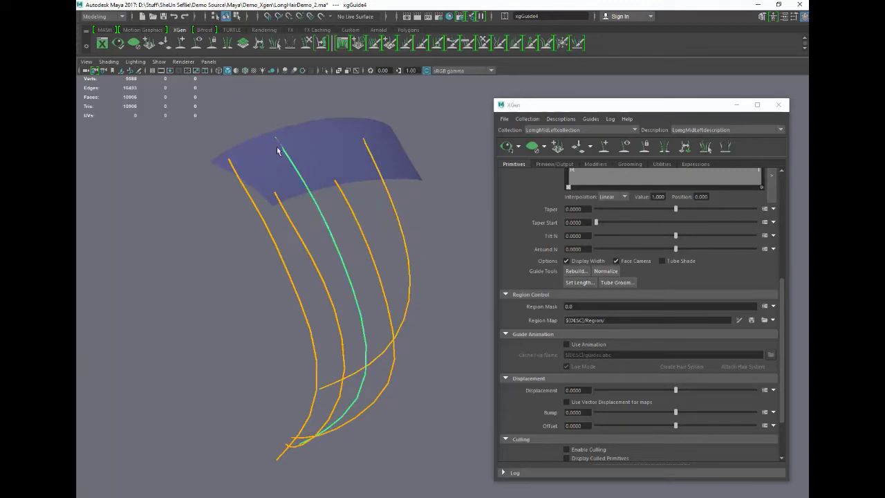
Add another guide between xgGuide1 and xgGuide4, shift its root slightly on the shell and generate the hair preview.
{"action": "left_click", "coordinate": [181, 43]}
{"action": "left_click", "coordinate": [260, 161]}
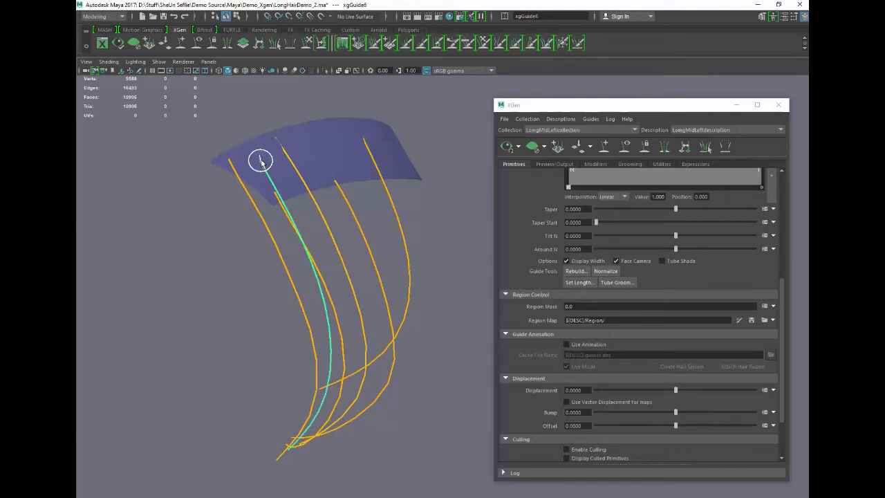
{"action": "mouse_move", "coordinate": [271, 161]}
{"action": "left_mouse_down"}
{"action": "mouse_move", "coordinate": [253, 155]}
{"action": "mouse_move", "coordinate": [260, 152]}
{"action": "left_mouse_up"}
{"action": "left_click", "coordinate": [507, 147]}
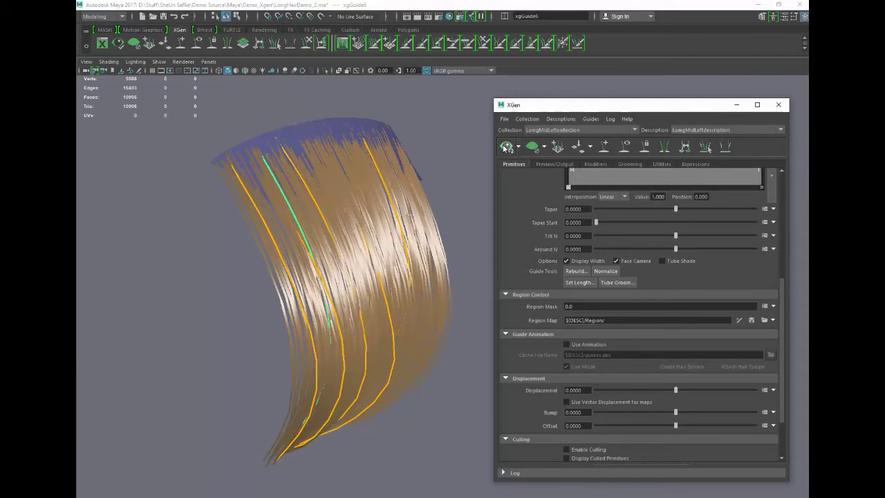
Clear the preview, delete the added guide at the shell's far end, and regenerate the hair to check it from several angles.
{"action": "left_click", "coordinate": [533, 146]}
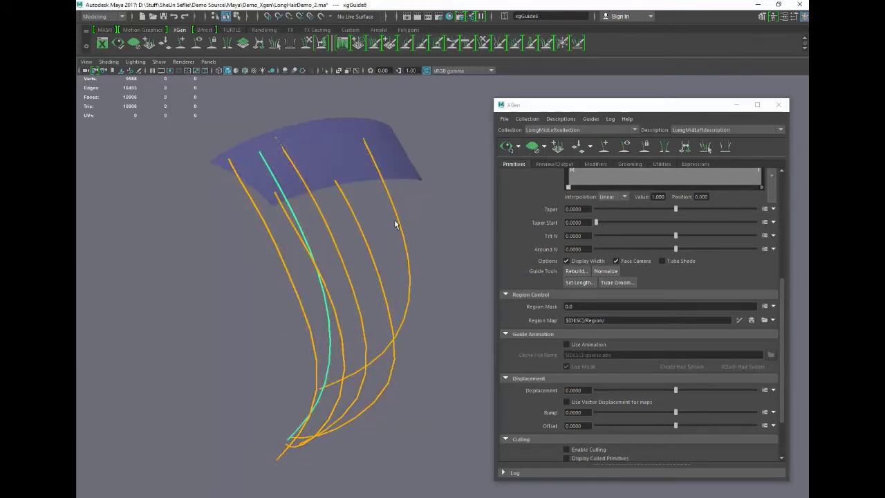
{"action": "left_click", "coordinate": [418, 230]}
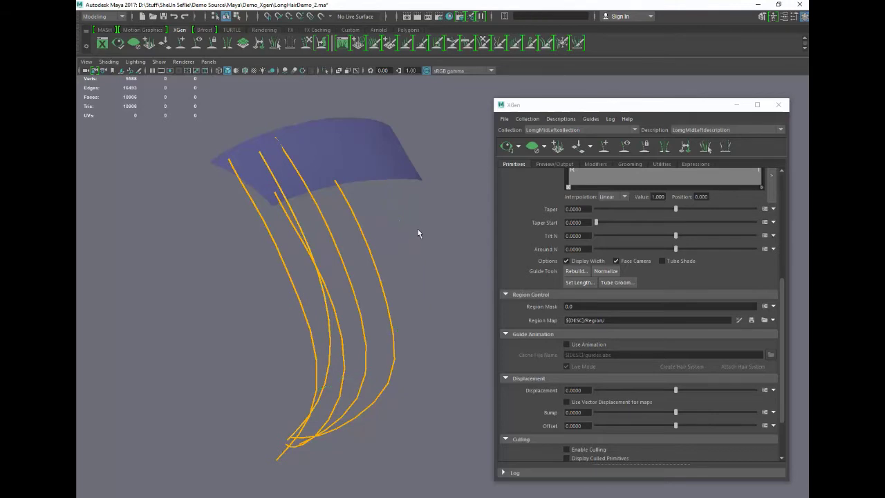
{"action": "left_click", "coordinate": [533, 147]}
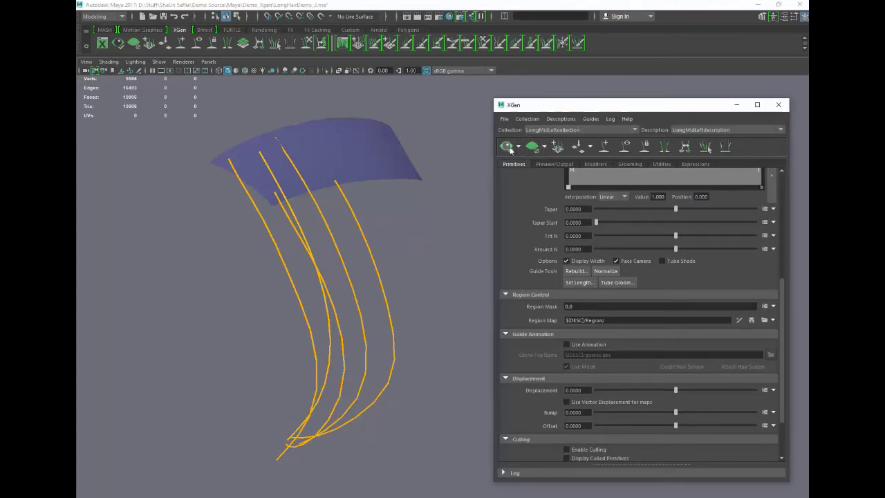
{"action": "left_click", "coordinate": [507, 147]}
{"action": "left_click_drag", "start_coordinate": [454, 210], "coordinate": [396, 166], "text": "alt"}
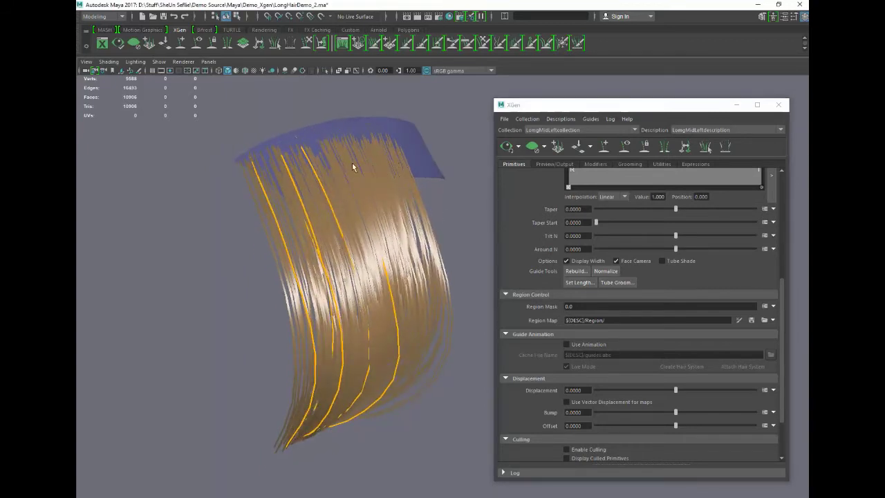
{"action": "left_click_drag", "start_coordinate": [342, 176], "coordinate": [197, 233], "text": "alt"}
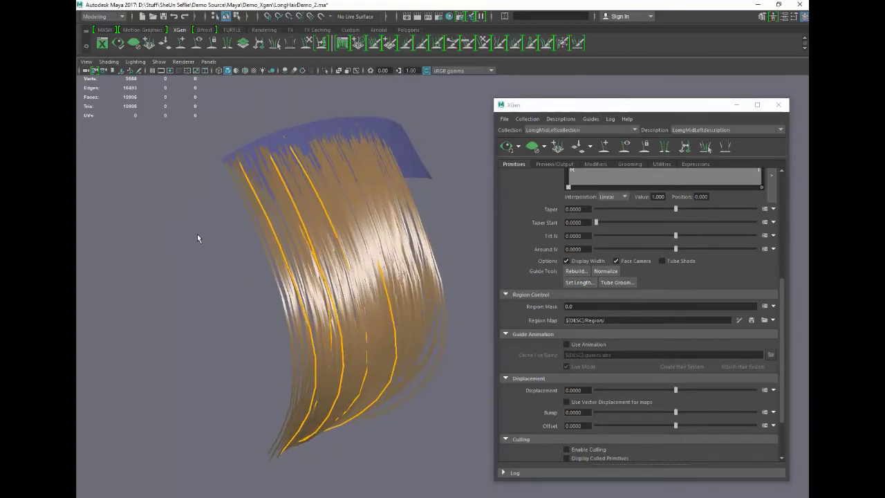
{"action": "left_click_drag", "start_coordinate": [232, 240], "coordinate": [170, 231], "text": "alt"}
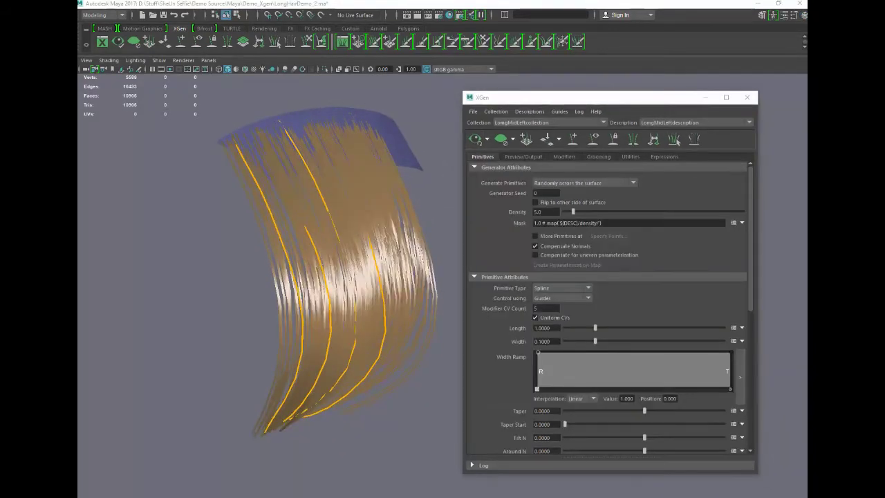
Examine the preview from several angles along with the spline's width settings and the Display Width and Face Camera options.
{"action": "left_click_drag", "start_coordinate": [341, 300], "coordinate": [216, 275], "text": "alt"}
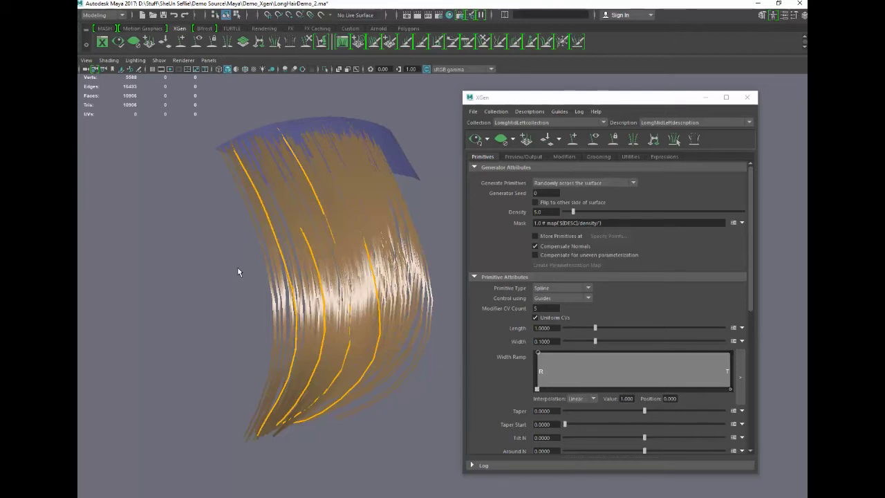
{"action": "left_click_drag", "start_coordinate": [233, 276], "coordinate": [234, 278], "text": "alt"}
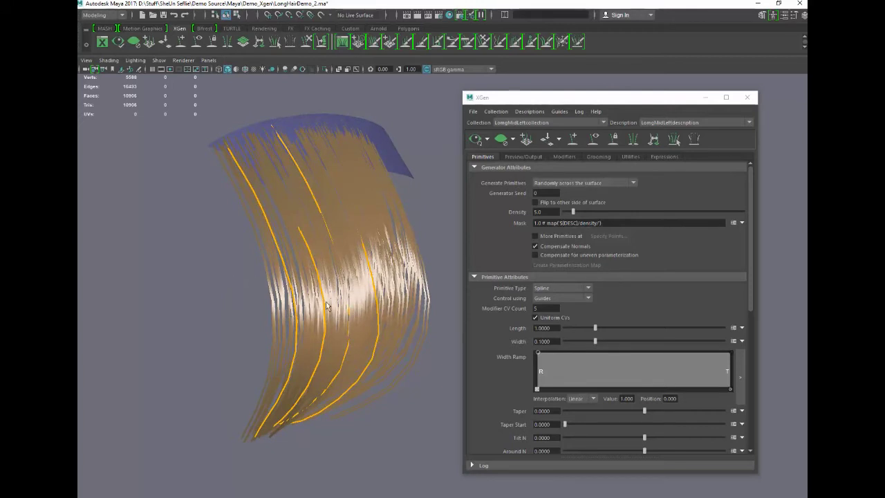
{"action": "left_click_drag", "start_coordinate": [753, 233], "coordinate": [757, 302]}
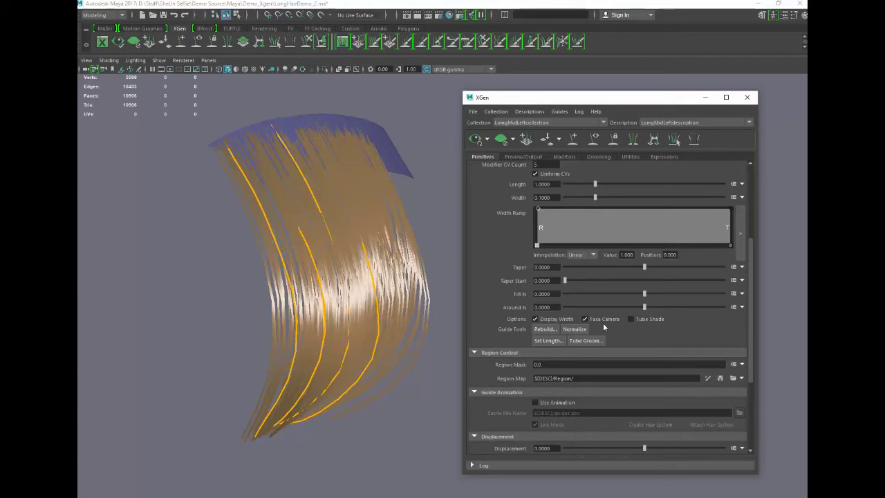
{"action": "left_click_drag", "start_coordinate": [191, 245], "coordinate": [190, 239], "text": "alt"}
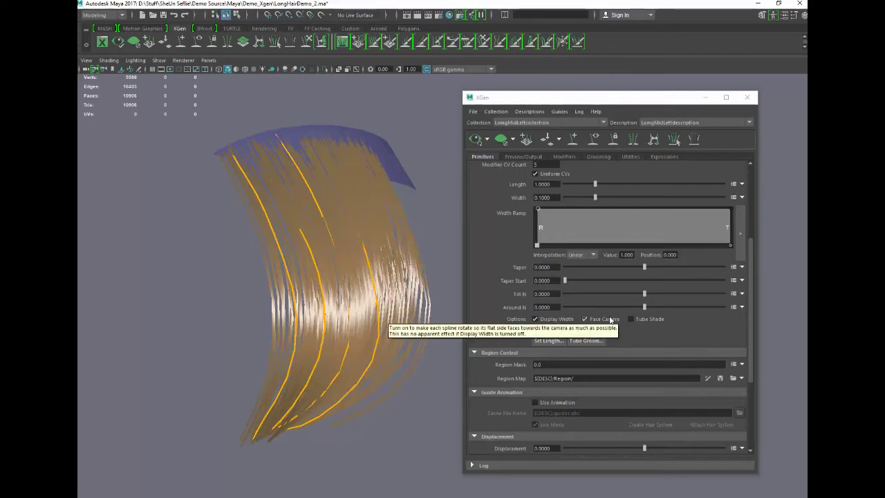
{"action": "left_click_drag", "start_coordinate": [135, 242], "coordinate": [157, 245], "text": "alt"}
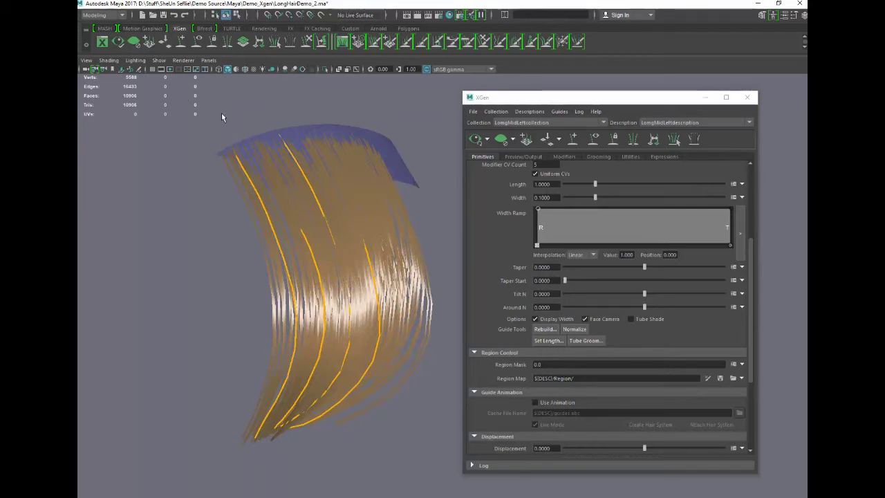
{"action": "left_click_drag", "start_coordinate": [194, 187], "coordinate": [197, 194], "text": "alt"}
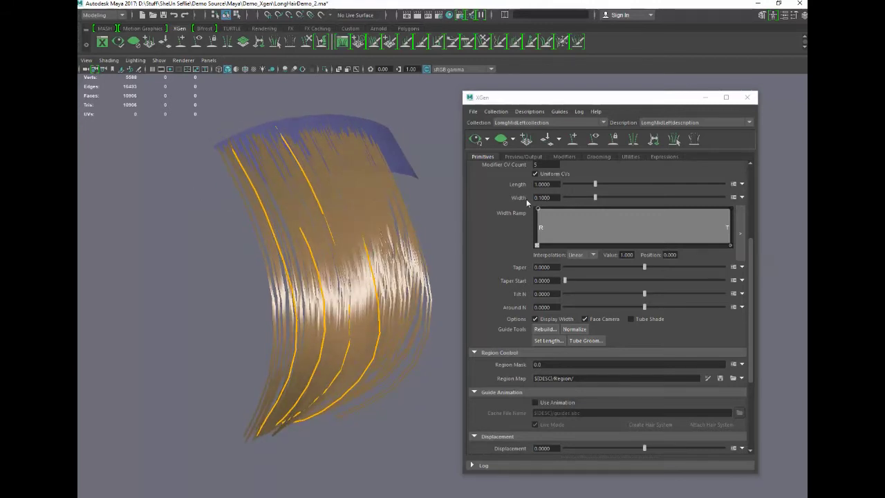
Set the generator Density to 0.5 to thin out the previewed strands.
{"action": "left_click_drag", "start_coordinate": [749, 270], "coordinate": [749, 253]}
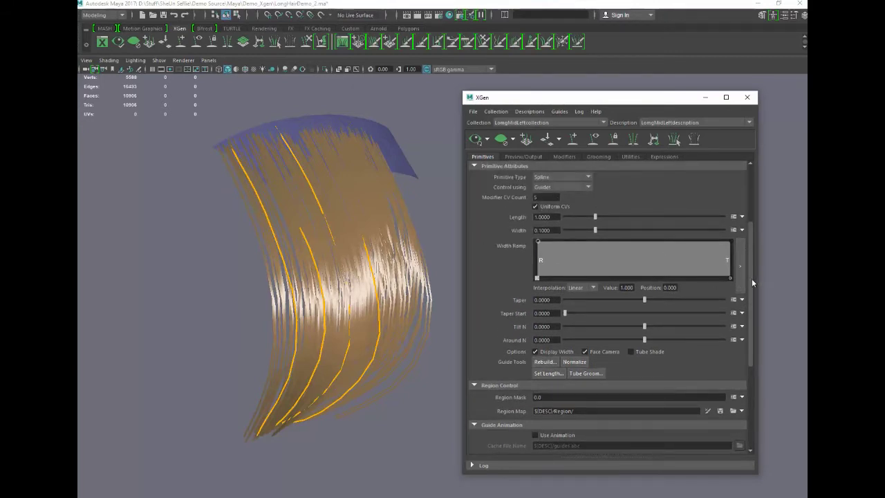
{"action": "left_click_drag", "start_coordinate": [752, 279], "coordinate": [753, 265]}
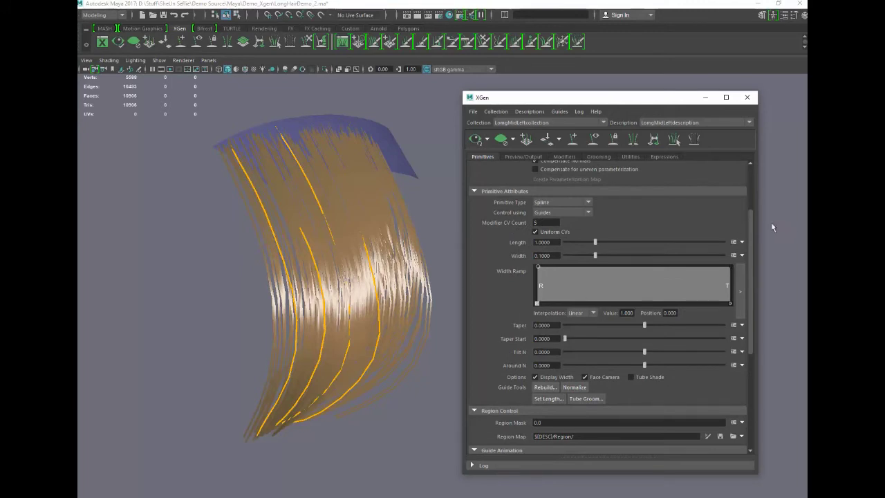
{"action": "left_click_drag", "start_coordinate": [752, 228], "coordinate": [757, 181]}
{"action": "left_click_drag", "start_coordinate": [546, 211], "coordinate": [500, 215]}
{"action": "type", "text": "0.5"}
{"action": "key", "text": "Return"}
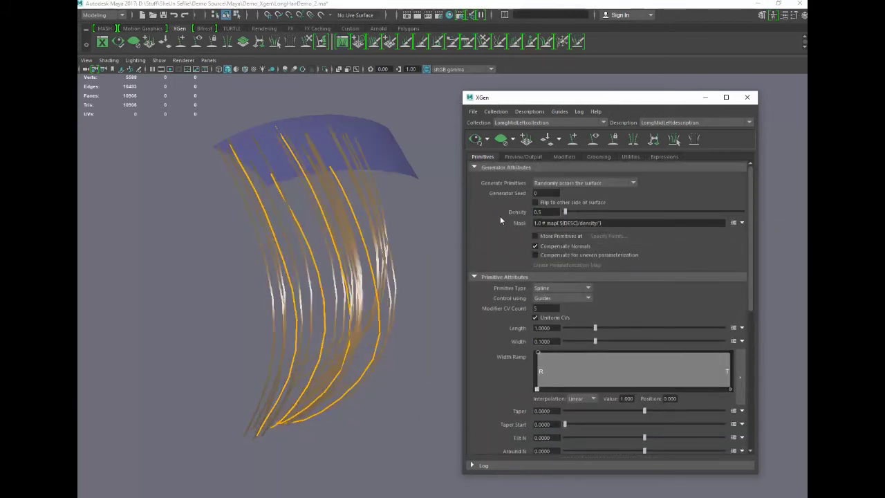
Set the spline primitives' Width to 2.0 so the strands become wide hair cards, and check them from several angles.
{"action": "mouse_move", "coordinate": [346, 213]}
{"action": "left_mouse_down", "text": "alt"}
{"action": "mouse_move", "coordinate": [366, 209]}
{"action": "mouse_move", "coordinate": [331, 207]}
{"action": "left_mouse_up", "text": "alt"}
{"action": "left_click_drag", "start_coordinate": [752, 268], "coordinate": [757, 313]}
{"action": "left_click_drag", "start_coordinate": [263, 277], "coordinate": [200, 284], "text": "alt"}
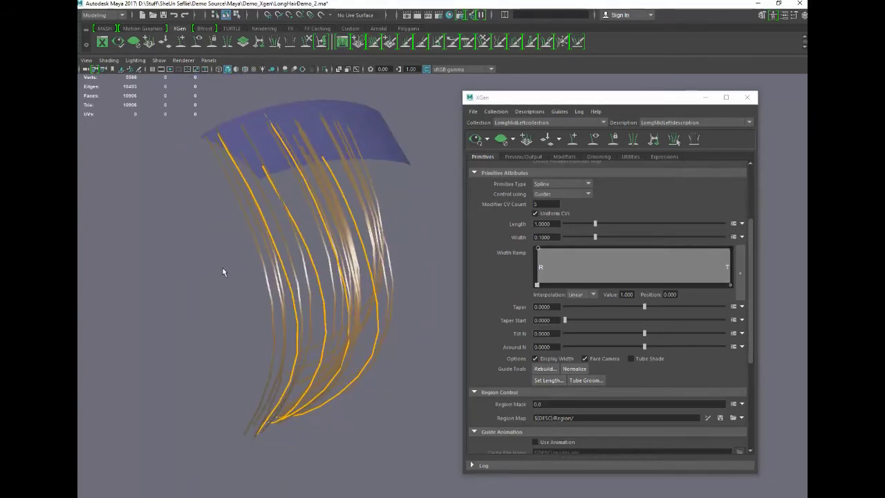
{"action": "left_click_drag", "start_coordinate": [751, 320], "coordinate": [762, 299]}
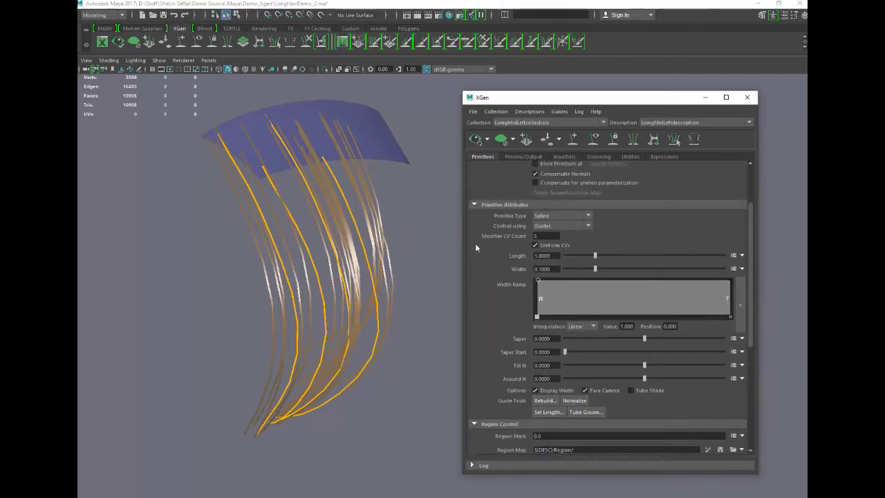
{"action": "double_click", "coordinate": [546, 270]}
{"action": "type", "text": "2.0"}
{"action": "key", "text": "Return"}
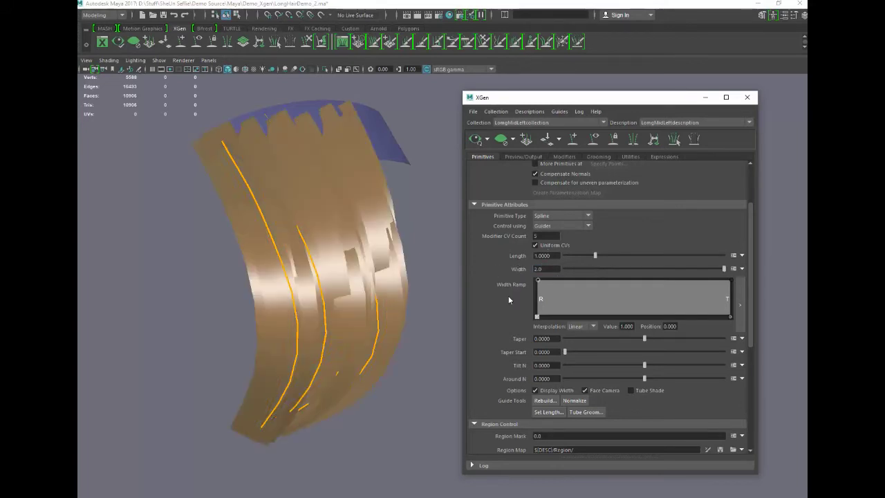
{"action": "left_click_drag", "start_coordinate": [101, 319], "coordinate": [336, 327], "text": "alt"}
{"action": "scroll", "coordinate": [323, 333], "scroll_direction": "up", "scroll_amount": 3}
{"action": "scroll", "coordinate": [323, 333], "scroll_direction": "down", "scroll_amount": 3}
{"action": "left_click_drag", "start_coordinate": [338, 326], "coordinate": [327, 334], "text": "alt"}
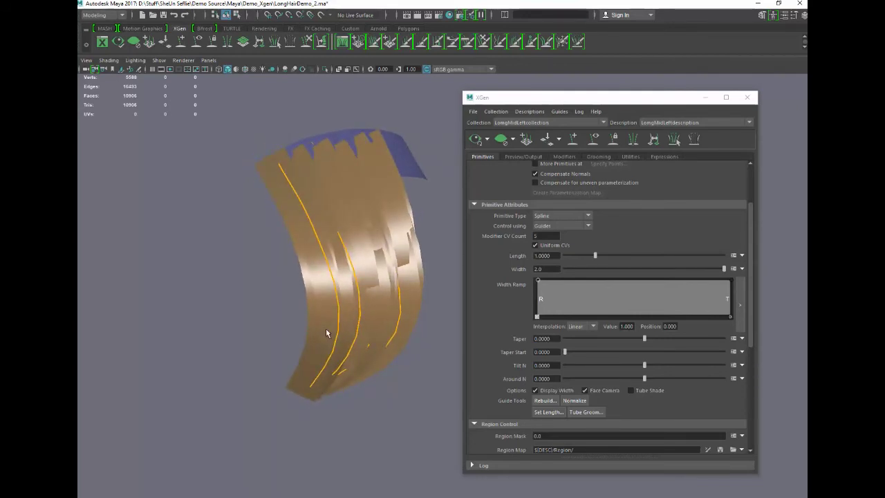
{"action": "mouse_move", "coordinate": [327, 329]}
{"action": "left_mouse_down", "text": "alt"}
{"action": "mouse_move", "coordinate": [339, 327]}
{"action": "mouse_move", "coordinate": [320, 329]}
{"action": "left_mouse_up", "text": "alt"}
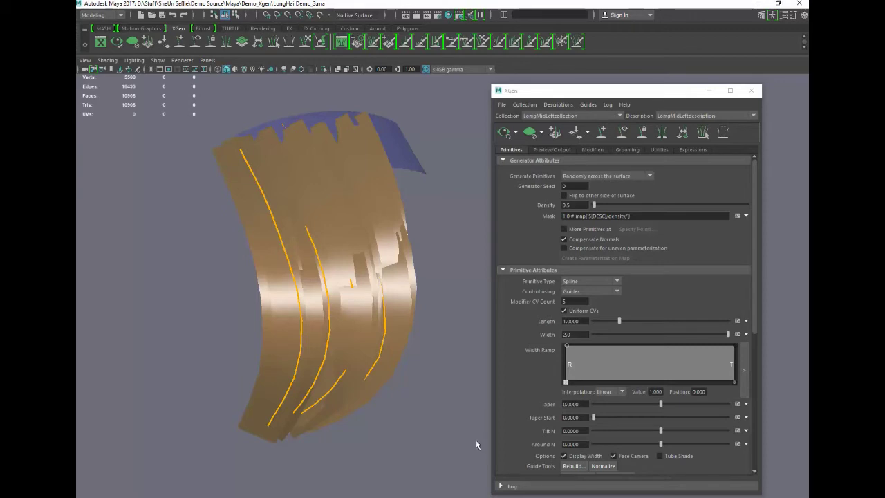
Select all the hair primitives with the XGen primitive selection tool and close the XGen window.
{"action": "left_click", "coordinate": [274, 44]}
{"action": "left_click_drag", "start_coordinate": [190, 140], "coordinate": [480, 487]}
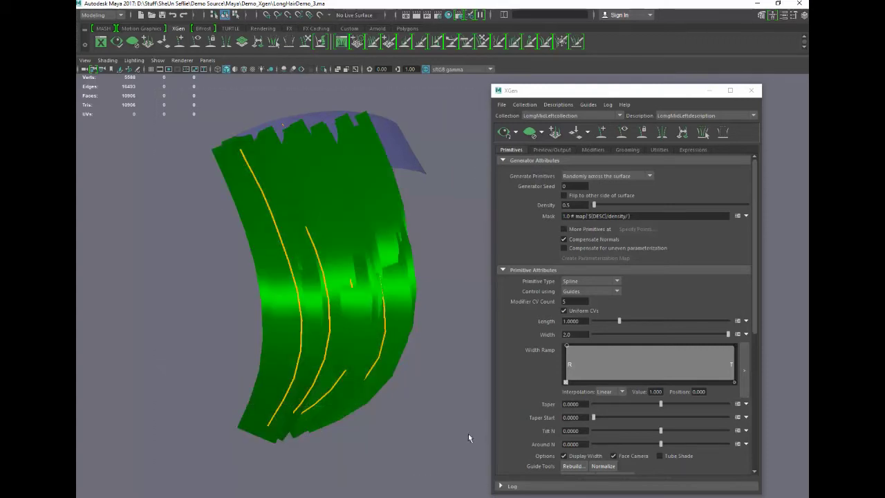
{"action": "left_click_drag", "start_coordinate": [435, 404], "coordinate": [470, 459], "text": "alt"}
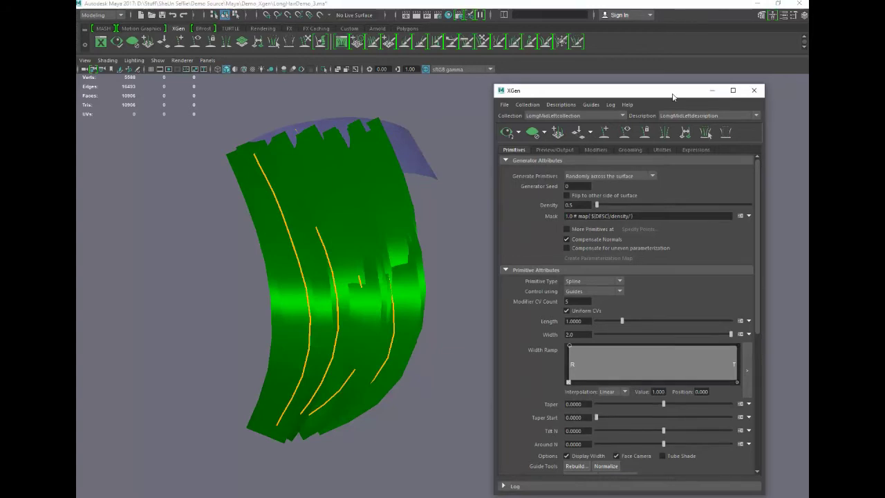
{"action": "left_click", "coordinate": [751, 89]}
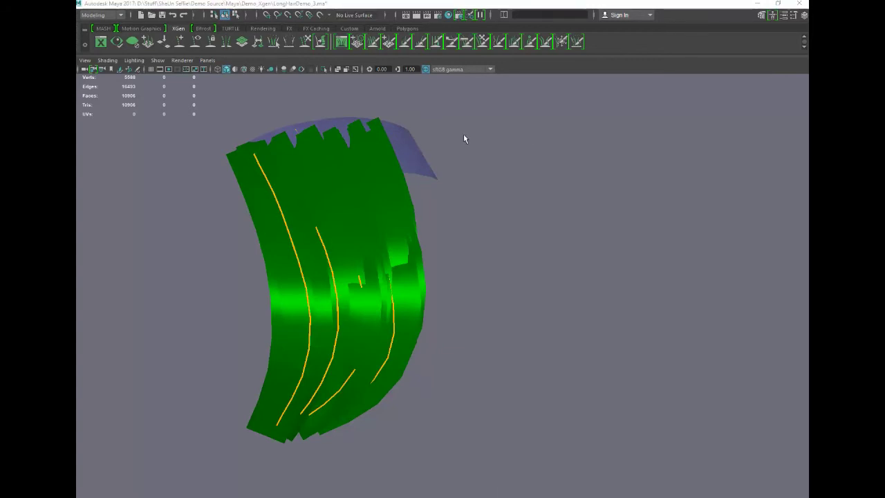
Convert only the selected XGen primitives to polygons, with Combine Mesh on and UVs placed in 2x2 tiles.
{"action": "key", "text": "space"}
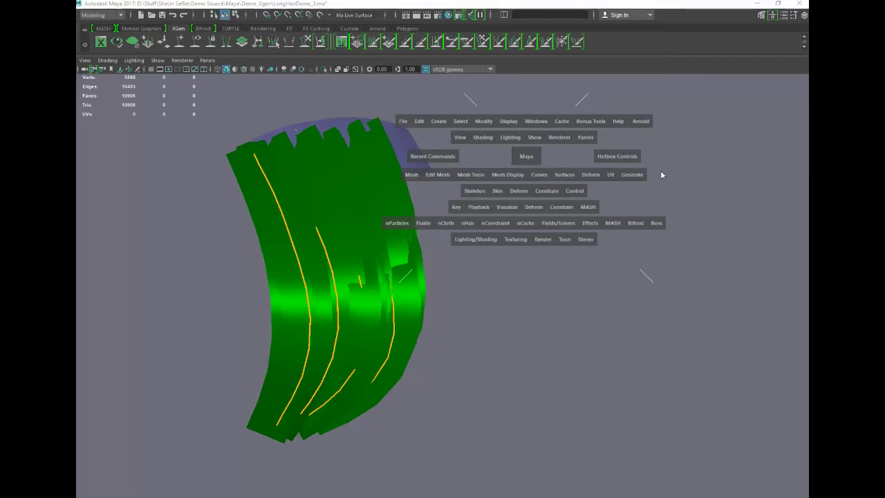
{"action": "left_click", "coordinate": [624, 177]}
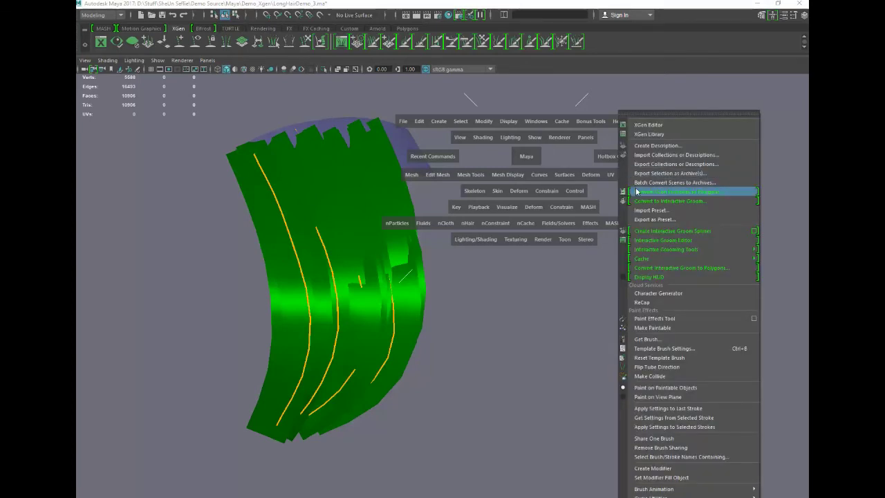
{"action": "left_click", "coordinate": [689, 195]}
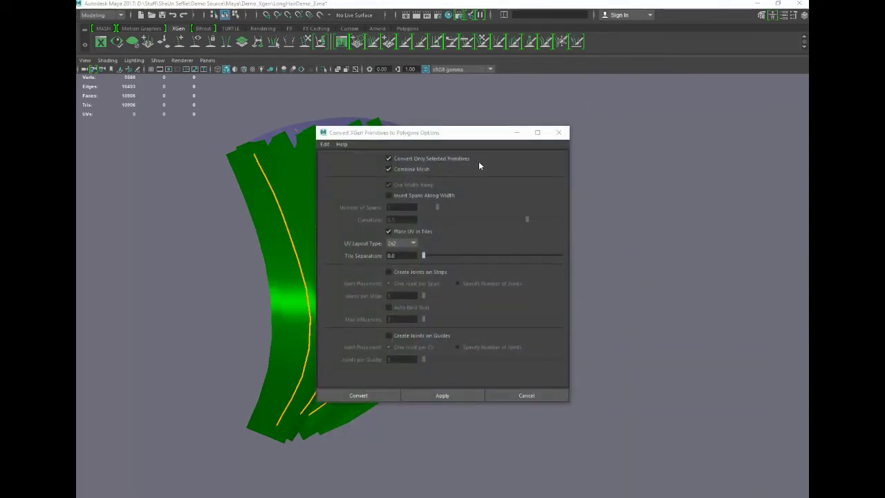
{"action": "left_click_drag", "start_coordinate": [435, 136], "coordinate": [552, 110]}
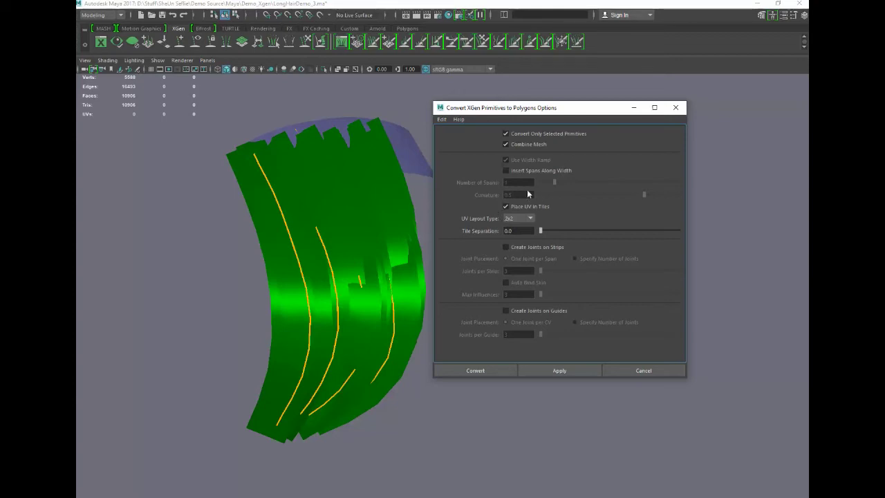
{"action": "left_click", "coordinate": [486, 371]}
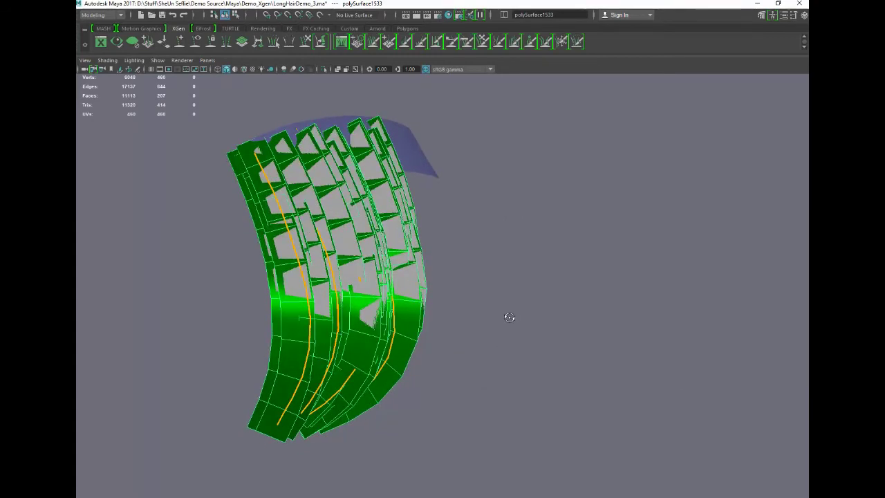
Open the Outliner to access the XGen collection and the converted mesh group.
{"action": "left_click_drag", "start_coordinate": [808, 109], "coordinate": [503, 95]}
{"action": "left_click", "coordinate": [682, 98]}
{"action": "key", "text": "space"}
{"action": "left_click", "coordinate": [482, 89]}
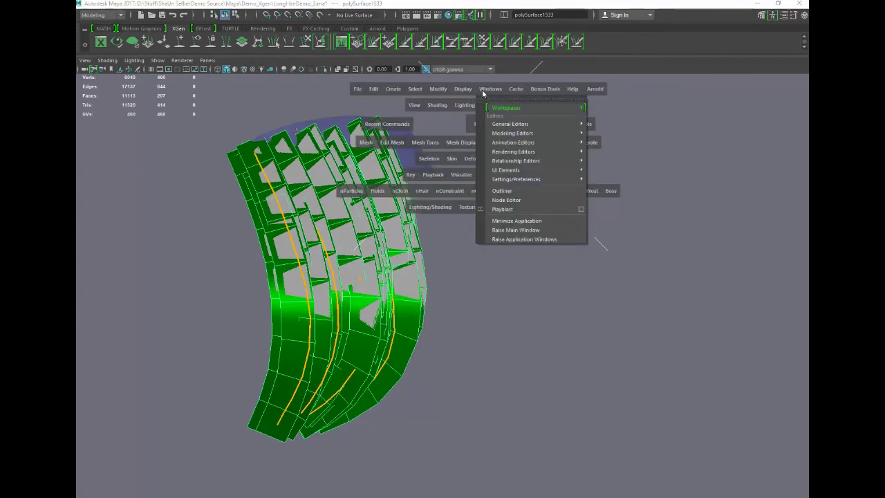
{"action": "left_click", "coordinate": [503, 191]}
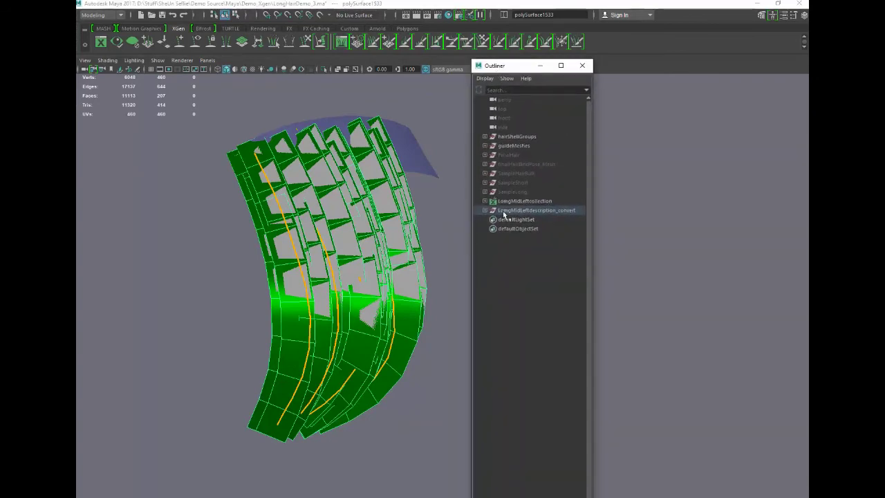
Hide the XGen collection and display only the converted polygon mesh group beside the scalp shell.
{"action": "left_click", "coordinate": [504, 201]}
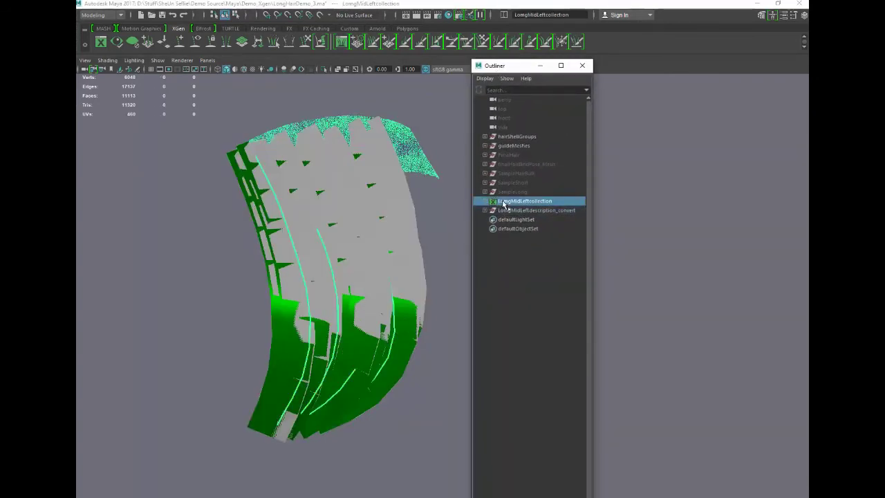
{"action": "left_click", "coordinate": [507, 210]}
{"action": "left_click", "coordinate": [503, 201]}
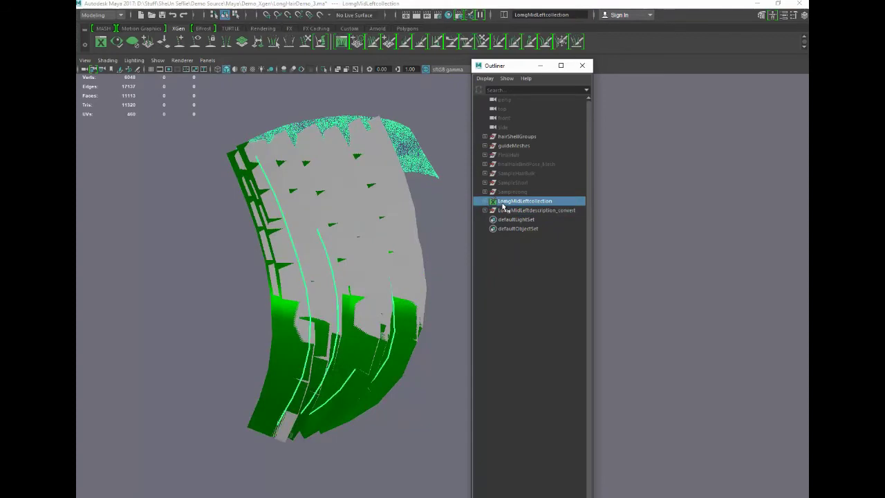
{"action": "left_click", "coordinate": [506, 211]}
{"action": "key", "text": "ctrl+h"}
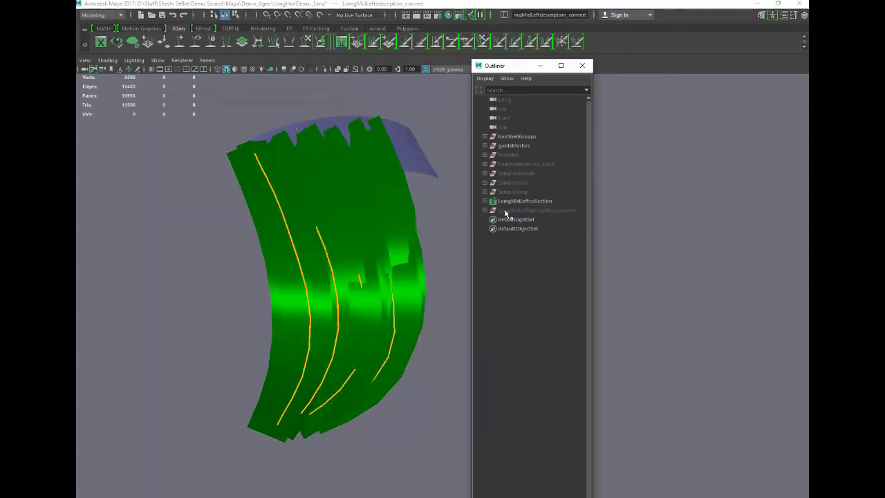
{"action": "left_click", "coordinate": [505, 201]}
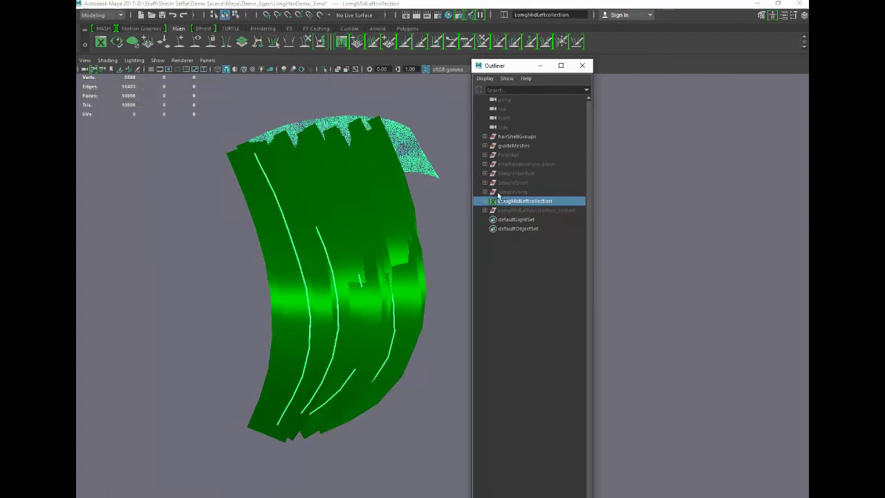
{"action": "key", "text": "ctrl+h"}
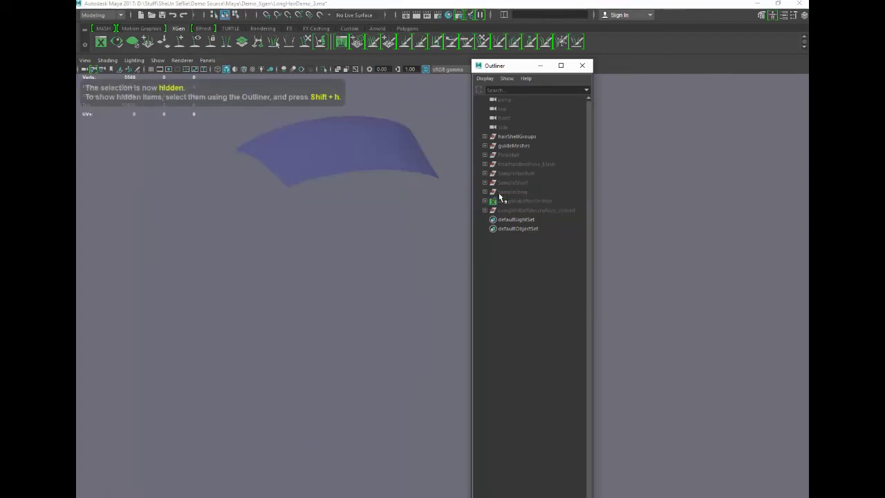
{"action": "left_click", "coordinate": [508, 207]}
{"action": "key", "text": "shift+h"}
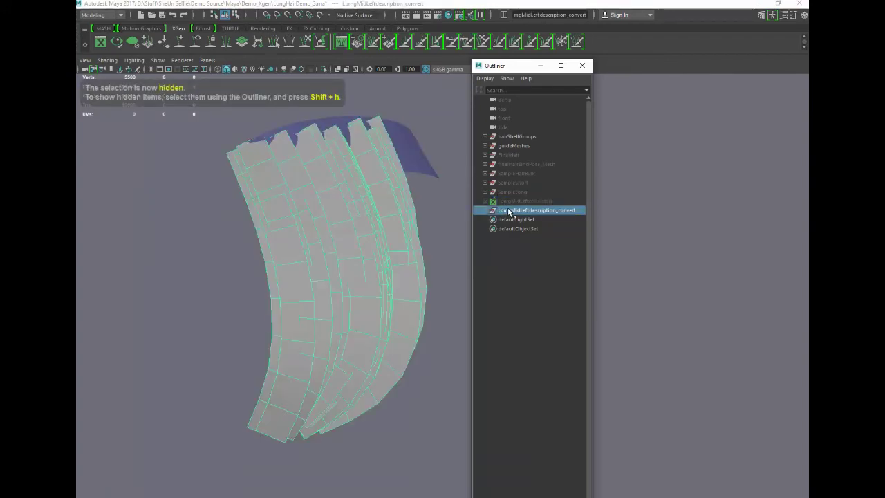
{"action": "left_click_drag", "start_coordinate": [216, 253], "coordinate": [211, 255], "text": "alt"}
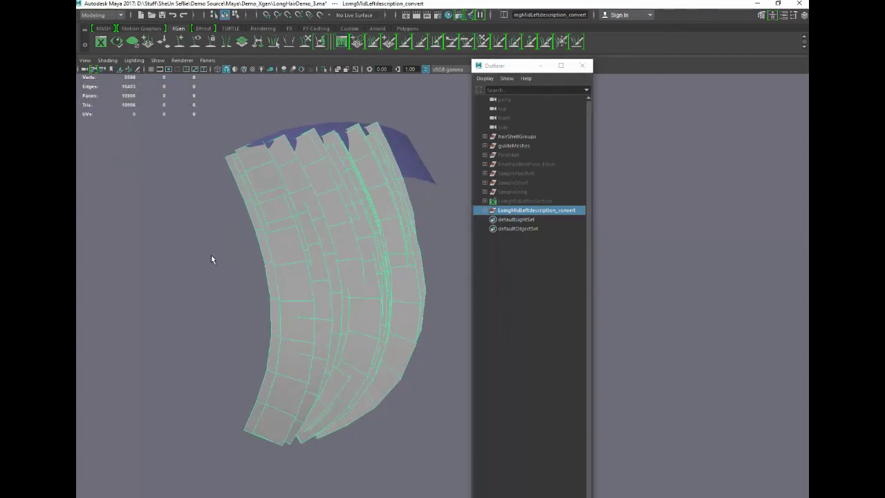
{"action": "mouse_move", "coordinate": [201, 310]}
{"action": "left_mouse_down", "text": "alt"}
{"action": "mouse_move", "coordinate": [197, 272]}
{"action": "mouse_move", "coordinate": [201, 320]}
{"action": "left_mouse_up", "text": "alt"}
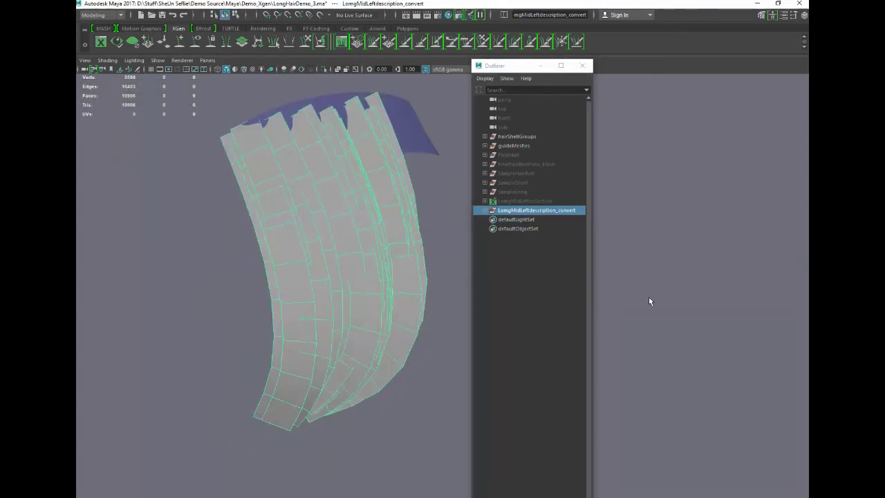
Deselect the converted group, inspect the polygon hair cards at different distances, and minimise the Outliner.
{"action": "left_click", "coordinate": [533, 316]}
{"action": "left_click_drag", "start_coordinate": [512, 70], "coordinate": [638, 91]}
{"action": "left_click_drag", "start_coordinate": [516, 202], "coordinate": [554, 197], "text": "alt"}
{"action": "scroll", "coordinate": [504, 229], "scroll_direction": "up", "scroll_amount": 3}
{"action": "scroll", "coordinate": [504, 230], "scroll_direction": "down", "scroll_amount": 7}
{"action": "scroll", "coordinate": [517, 236], "scroll_direction": "up", "scroll_amount": 3}
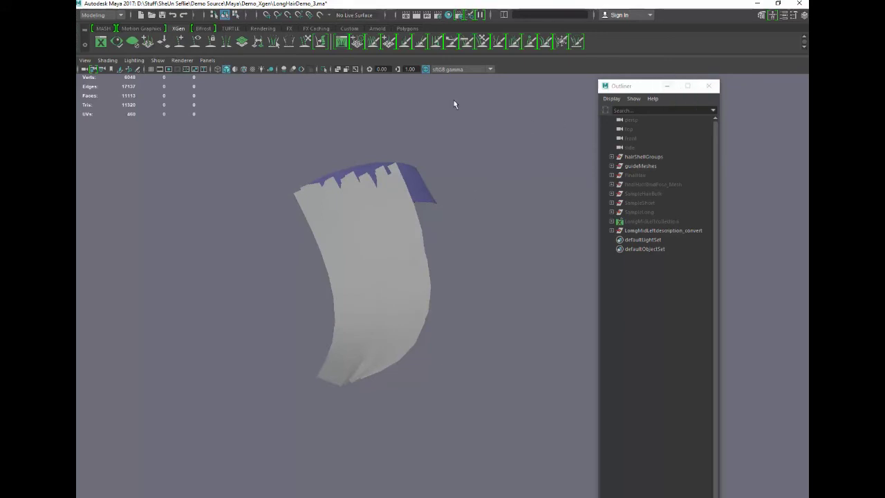
{"action": "left_click", "coordinate": [668, 90]}
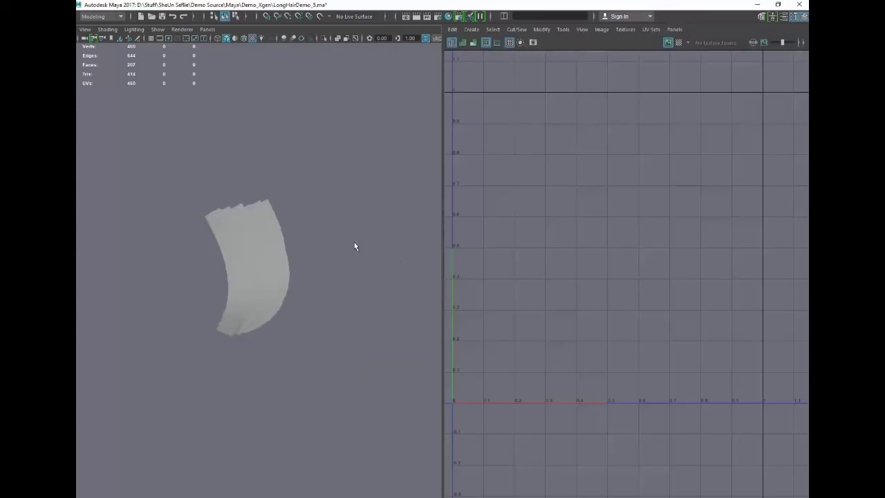
Select the converted hair mesh and frame its UVs in the UV editor.
{"action": "left_click_drag", "start_coordinate": [354, 246], "coordinate": [202, 262]}
{"action": "key", "text": "f"}
{"action": "scroll", "coordinate": [561, 218], "scroll_direction": "down", "scroll_amount": 3}
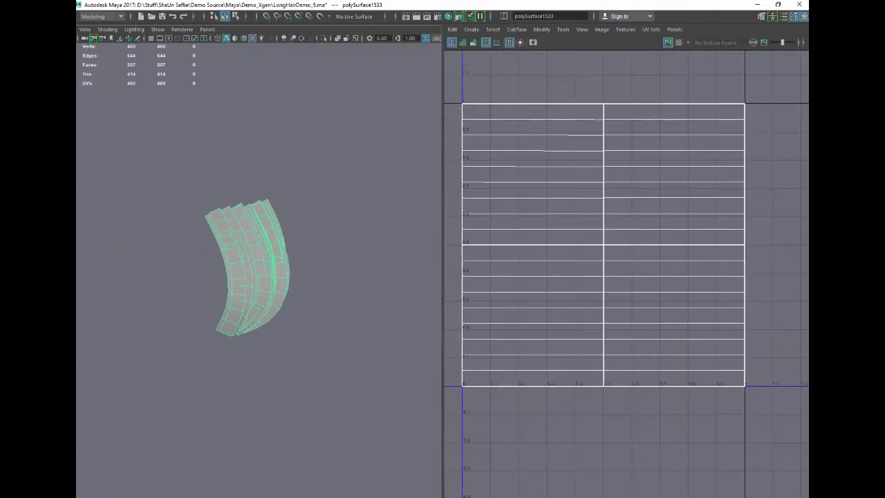
Assign the existing colour guide material to the hair mesh through Hypershade and check it in the enlarged perspective view.
{"action": "left_click", "coordinate": [449, 16]}
{"action": "left_click_drag", "start_coordinate": [691, 161], "coordinate": [408, 135]}
{"action": "right_click_drag", "start_coordinate": [315, 196], "coordinate": [315, 173]}
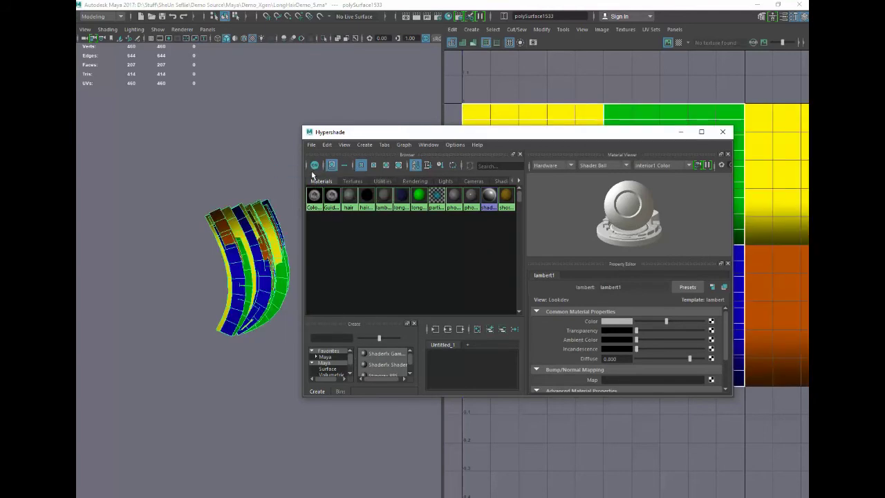
{"action": "left_click", "coordinate": [687, 133]}
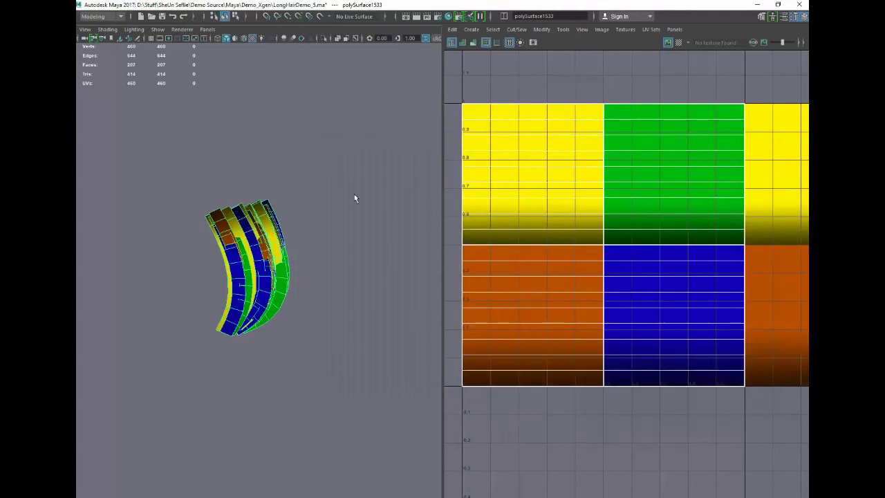
{"action": "key", "text": "space"}
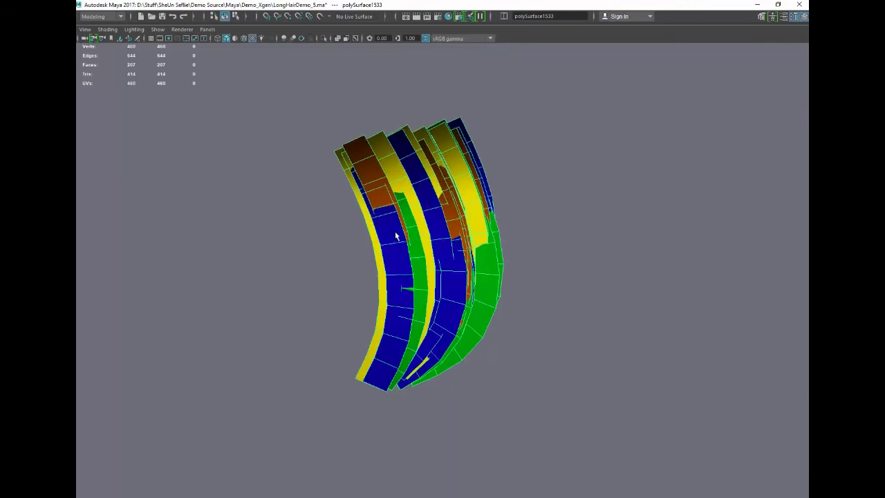
{"action": "key", "text": "space"}
Select the overlapping UVs near the outer upper corner of the yellow texture tile.
{"action": "scroll", "coordinate": [615, 220], "scroll_direction": "up", "scroll_amount": 2}
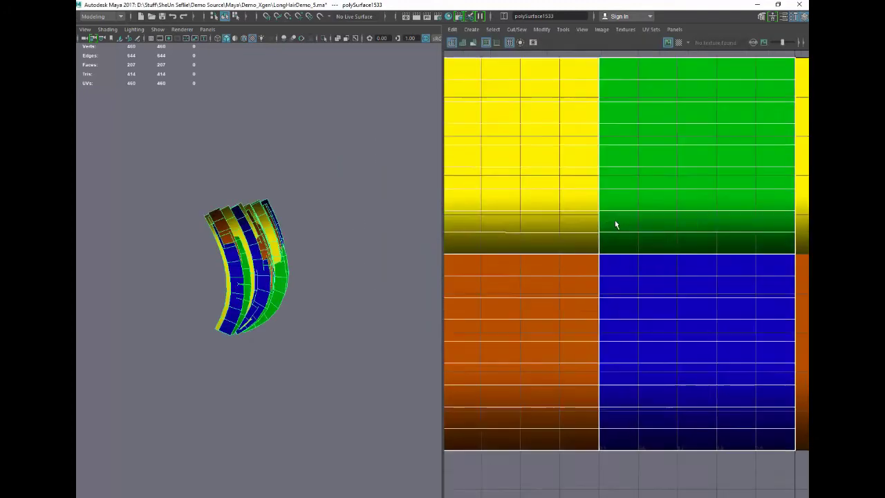
{"action": "scroll", "coordinate": [615, 220], "scroll_direction": "down", "scroll_amount": 2}
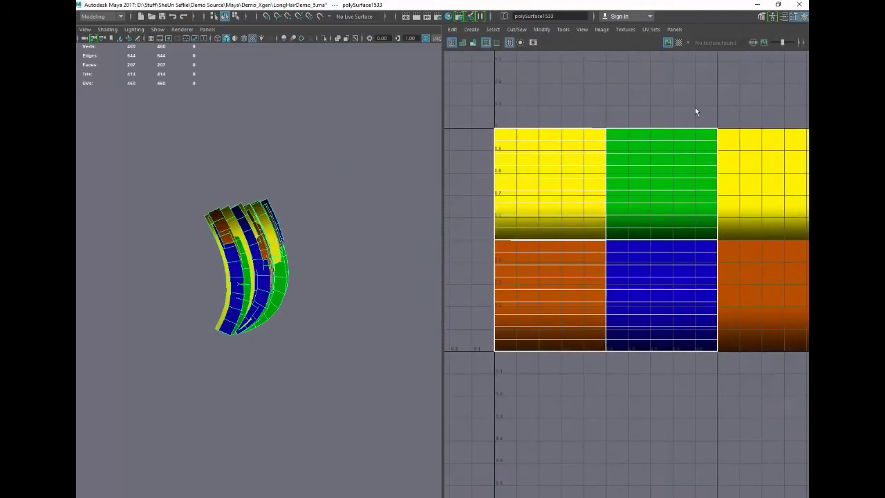
{"action": "scroll", "coordinate": [578, 161], "scroll_direction": "down", "scroll_amount": 1}
{"action": "scroll", "coordinate": [563, 163], "scroll_direction": "up", "scroll_amount": 1}
{"action": "right_click_drag", "start_coordinate": [515, 122], "coordinate": [551, 122]}
{"action": "left_click_drag", "start_coordinate": [470, 109], "coordinate": [514, 173]}
{"action": "scroll", "coordinate": [514, 174], "scroll_direction": "up", "scroll_amount": 3}
{"action": "scroll", "coordinate": [514, 174], "scroll_direction": "down", "scroll_amount": 3}
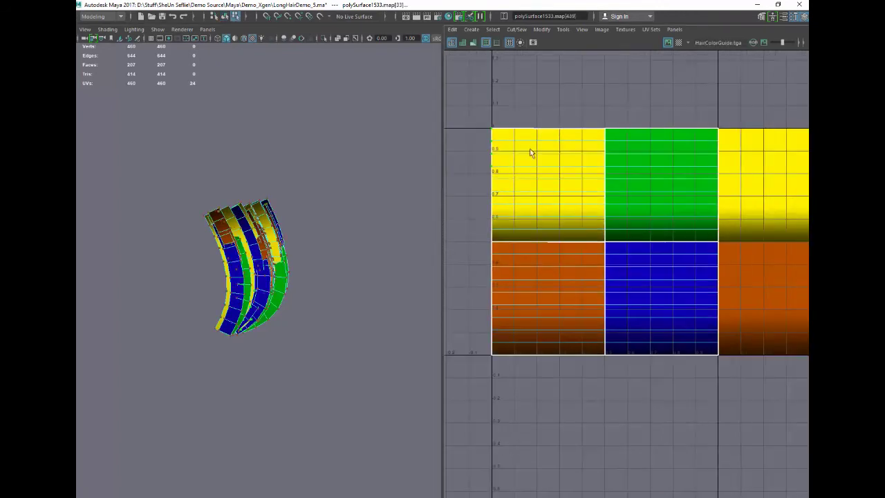
Convert the UV selection to complete UV shells.
{"action": "key", "text": "space"}
{"action": "left_click", "coordinate": [458, 130]}
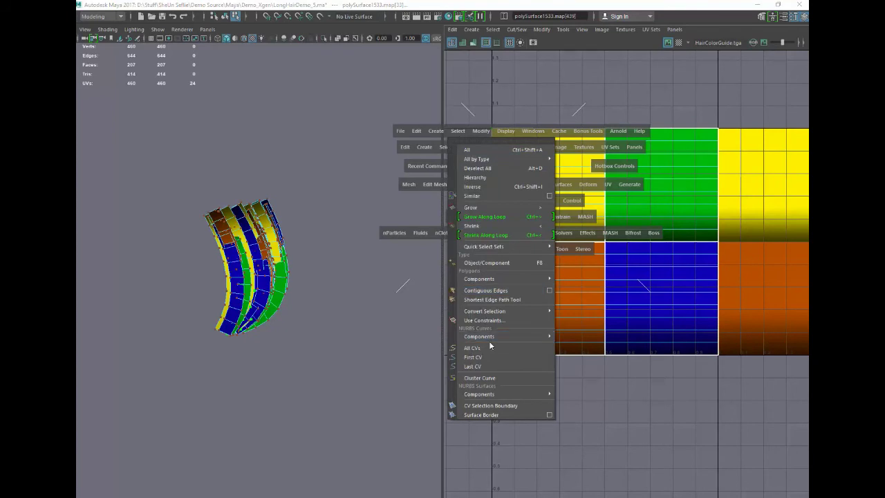
{"action": "mouse_move", "coordinate": [539, 312]}
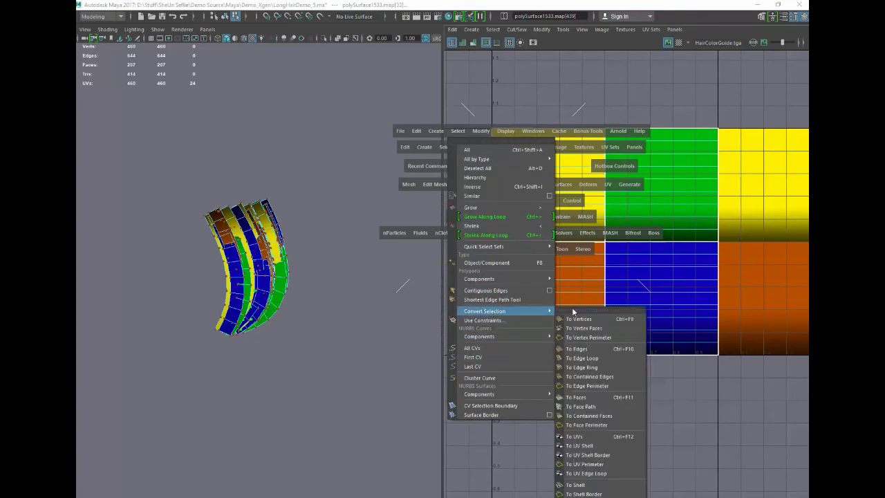
{"action": "left_click", "coordinate": [614, 446]}
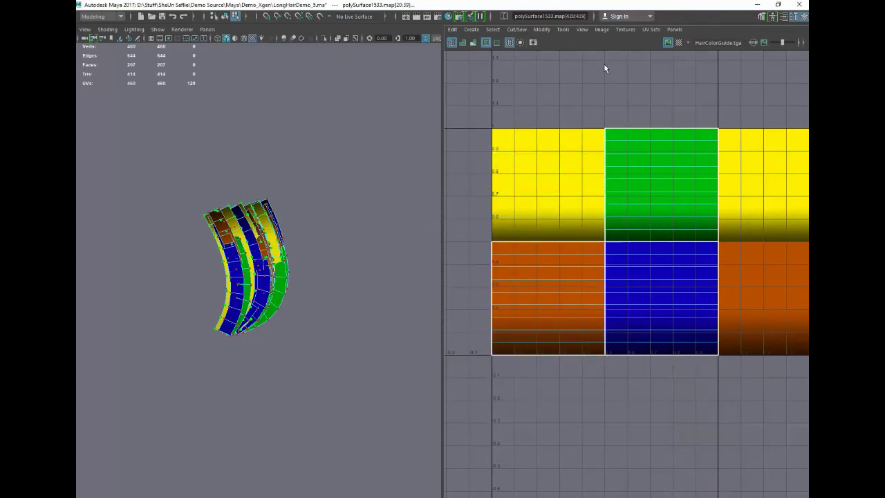
Examine how the colour guide tiles map onto the hair cards from several angles, comparing the mesh with its UV layout.
{"action": "middle_click_drag", "start_coordinate": [604, 65], "coordinate": [608, 285], "text": "alt"}
{"action": "scroll", "coordinate": [608, 284], "scroll_direction": "down", "scroll_amount": 3}
{"action": "key", "text": "space"}
{"action": "left_click_drag", "start_coordinate": [587, 112], "coordinate": [589, 140]}
{"action": "mouse_move", "coordinate": [268, 247]}
{"action": "left_mouse_down", "text": "alt"}
{"action": "mouse_move", "coordinate": [275, 251]}
{"action": "mouse_move", "coordinate": [265, 250]}
{"action": "left_mouse_up", "text": "alt"}
{"action": "scroll", "coordinate": [265, 251], "scroll_direction": "up", "scroll_amount": 4}
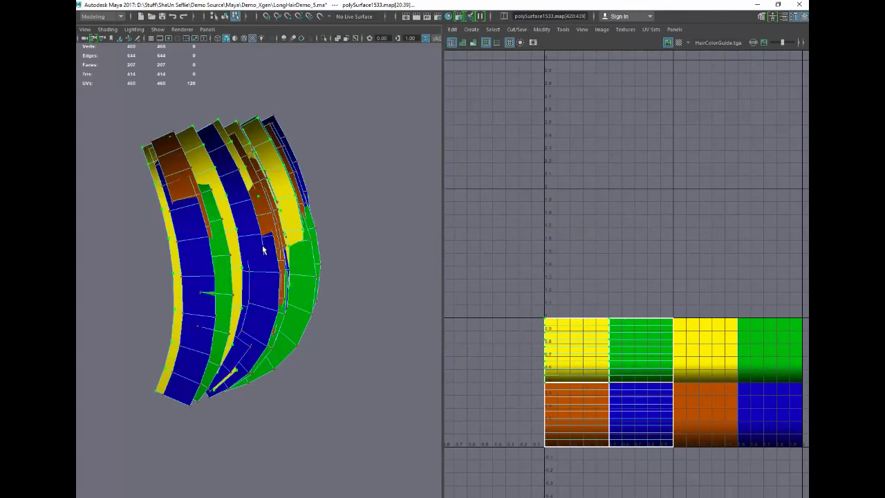
{"action": "middle_click_drag", "start_coordinate": [277, 245], "coordinate": [300, 229], "text": "alt"}
{"action": "middle_click_drag", "start_coordinate": [521, 237], "coordinate": [521, 79], "text": "alt"}
{"action": "scroll", "coordinate": [544, 164], "scroll_direction": "up", "scroll_amount": 3}
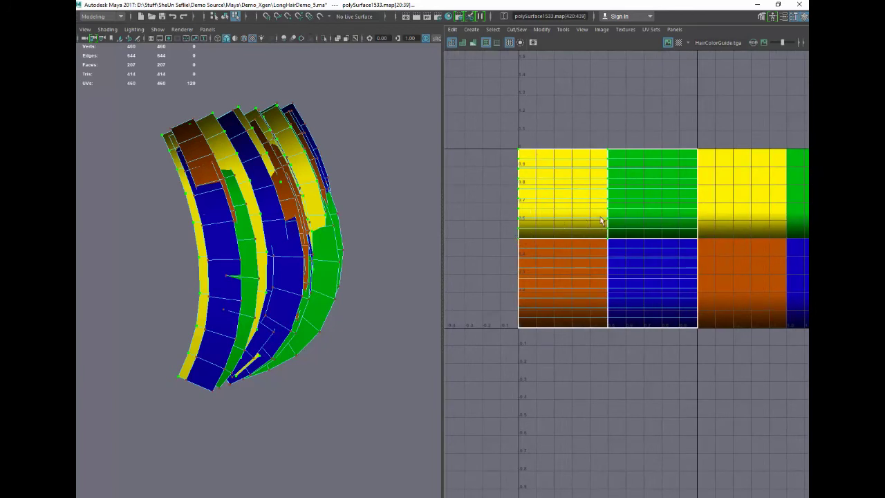
{"action": "left_click_drag", "start_coordinate": [243, 213], "coordinate": [228, 208], "text": "alt"}
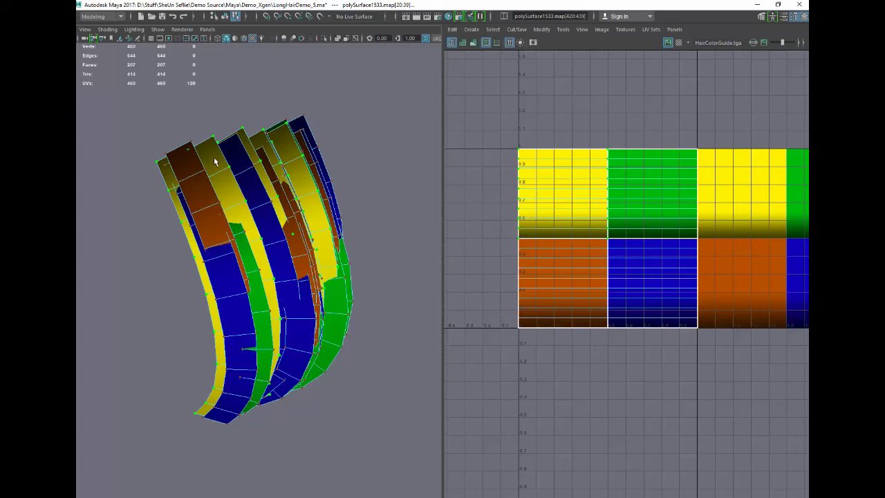
{"action": "mouse_move", "coordinate": [288, 180]}
{"action": "left_mouse_down", "text": "alt"}
{"action": "mouse_move", "coordinate": [288, 161]}
{"action": "mouse_move", "coordinate": [283, 169]}
{"action": "left_mouse_up", "text": "alt"}
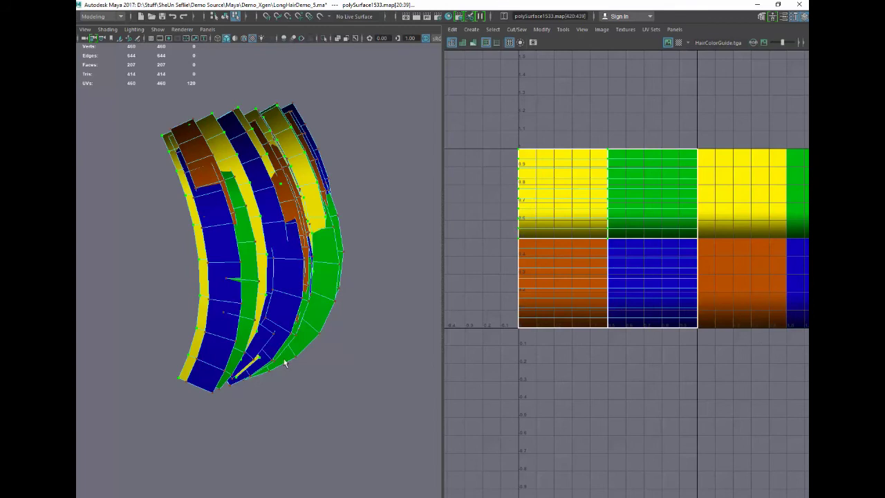
{"action": "left_click_drag", "start_coordinate": [316, 442], "coordinate": [316, 403], "text": "alt"}
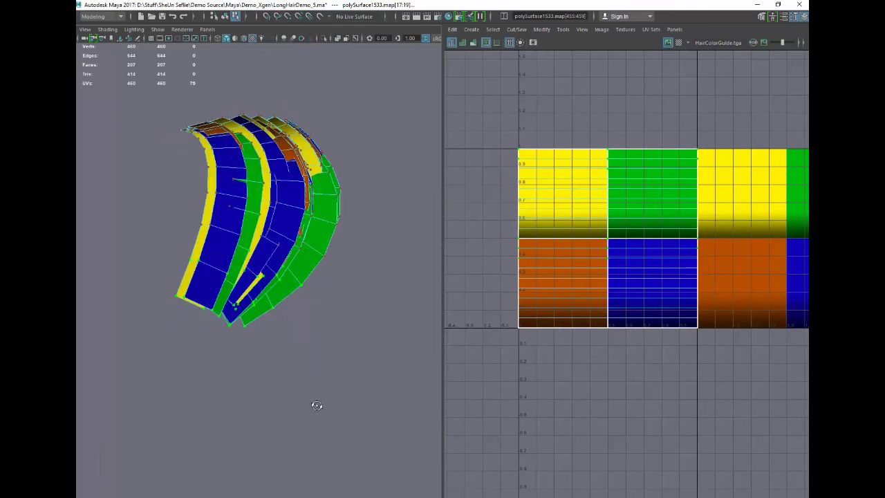
{"action": "left_click_drag", "start_coordinate": [298, 222], "coordinate": [363, 287], "text": "alt"}
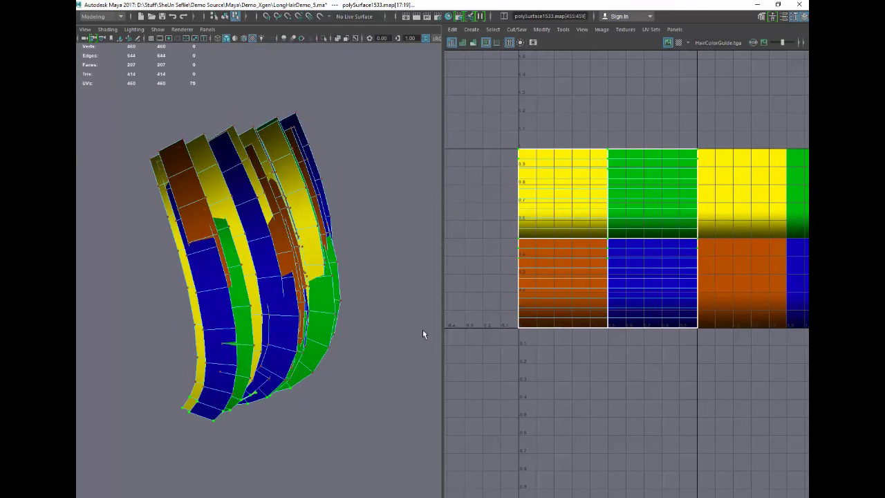
Select the UVs along the lower edge of the 0–1 UV square and locate them on the hair cards.
{"action": "right_click_drag", "start_coordinate": [491, 305], "coordinate": [526, 306]}
{"action": "left_click_drag", "start_coordinate": [510, 326], "coordinate": [718, 340]}
{"action": "left_click_drag", "start_coordinate": [320, 286], "coordinate": [321, 288], "text": "alt"}
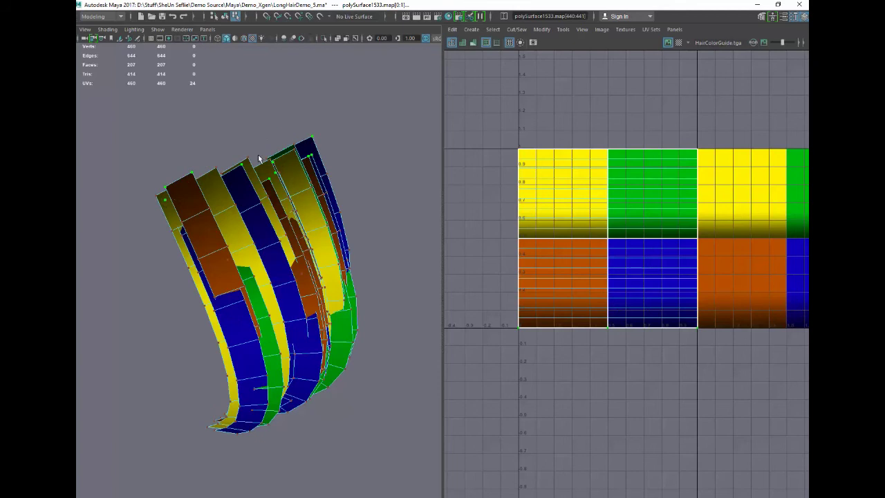
{"action": "left_click_drag", "start_coordinate": [187, 237], "coordinate": [195, 213], "text": "alt"}
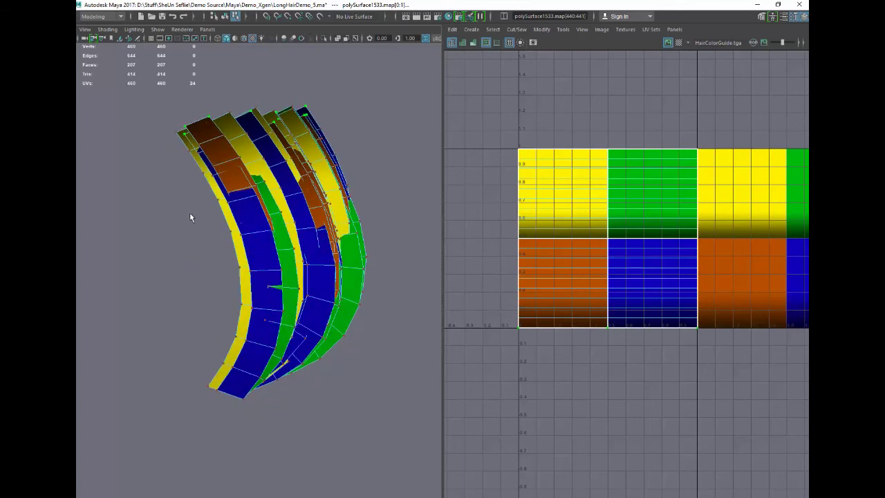
{"action": "left_click_drag", "start_coordinate": [251, 263], "coordinate": [235, 271], "text": "alt"}
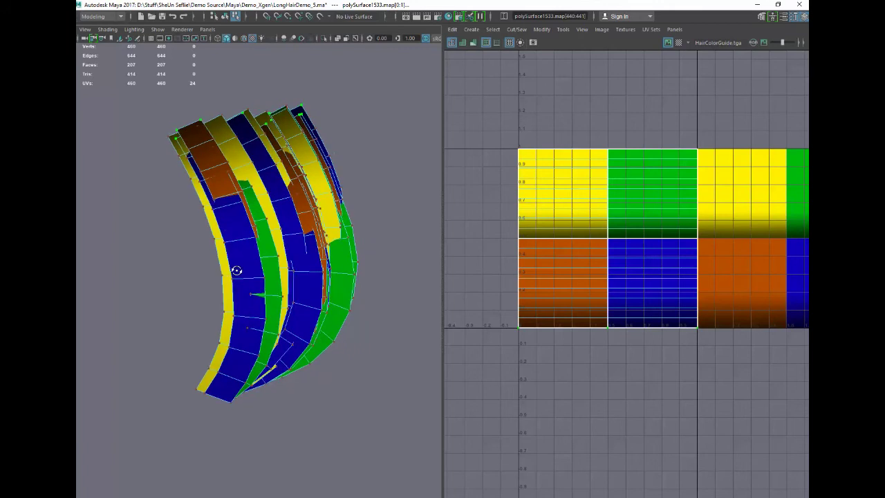
Return the hair mesh to object mode and review the coloured cards against the four UV tiles.
{"action": "key", "text": "F8"}
{"action": "left_click_drag", "start_coordinate": [159, 241], "coordinate": [164, 241], "text": "alt"}
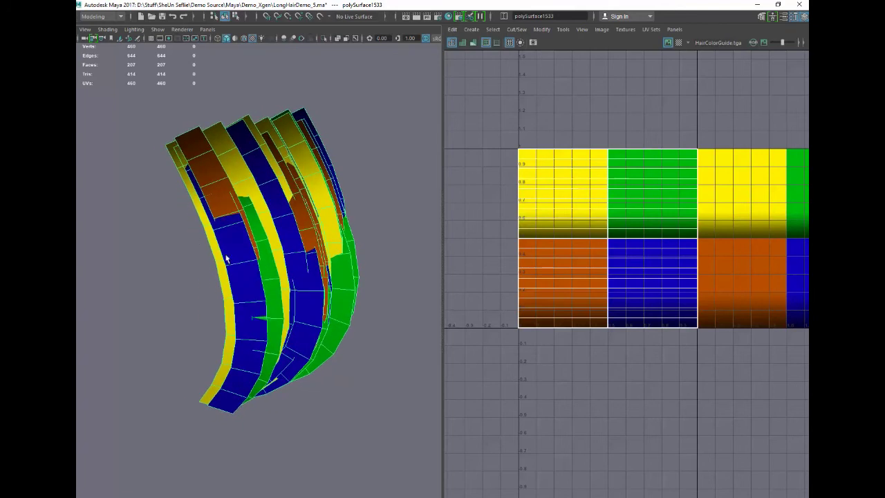
{"action": "left_click_drag", "start_coordinate": [275, 294], "coordinate": [224, 261], "text": "alt"}
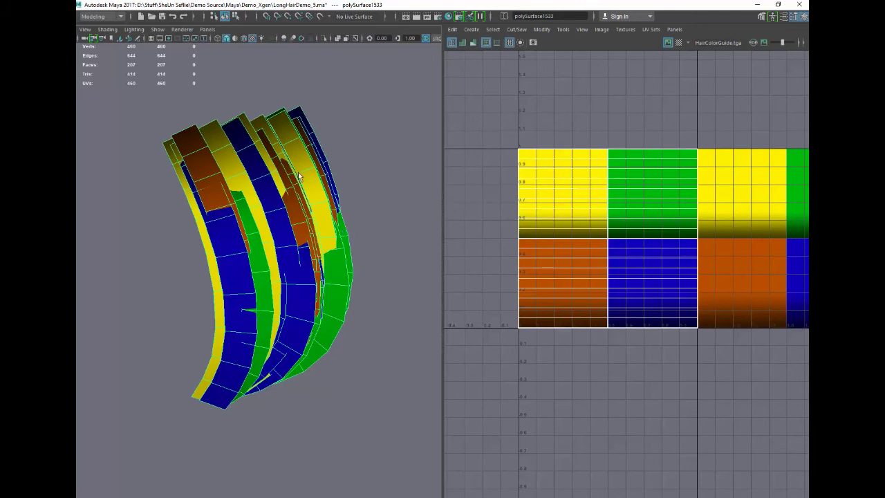
{"action": "scroll", "coordinate": [506, 223], "scroll_direction": "up", "scroll_amount": 3}
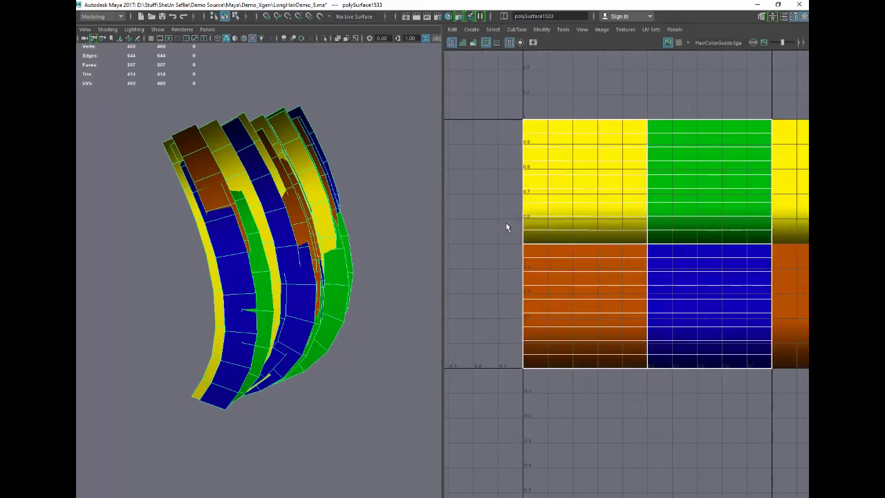
{"action": "scroll", "coordinate": [494, 202], "scroll_direction": "down", "scroll_amount": 1}
{"action": "middle_click_drag", "start_coordinate": [494, 202], "coordinate": [471, 184], "text": "alt"}
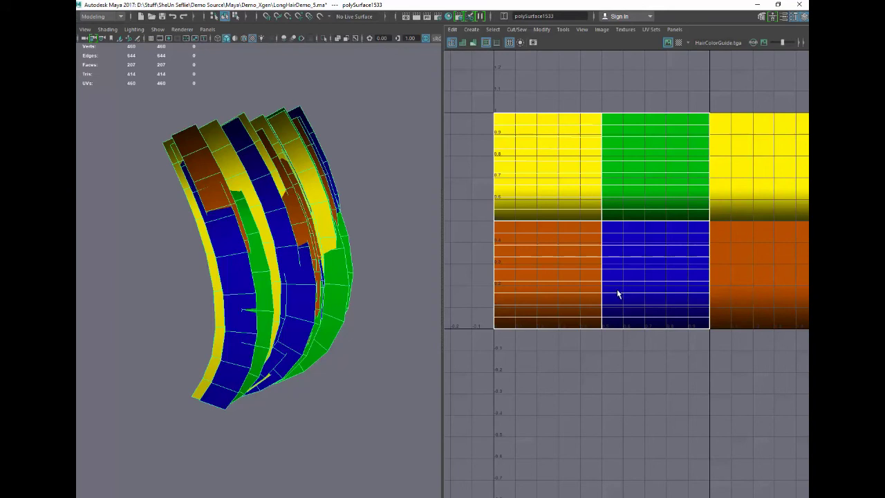
{"action": "left_click_drag", "start_coordinate": [237, 156], "coordinate": [233, 153], "text": "alt"}
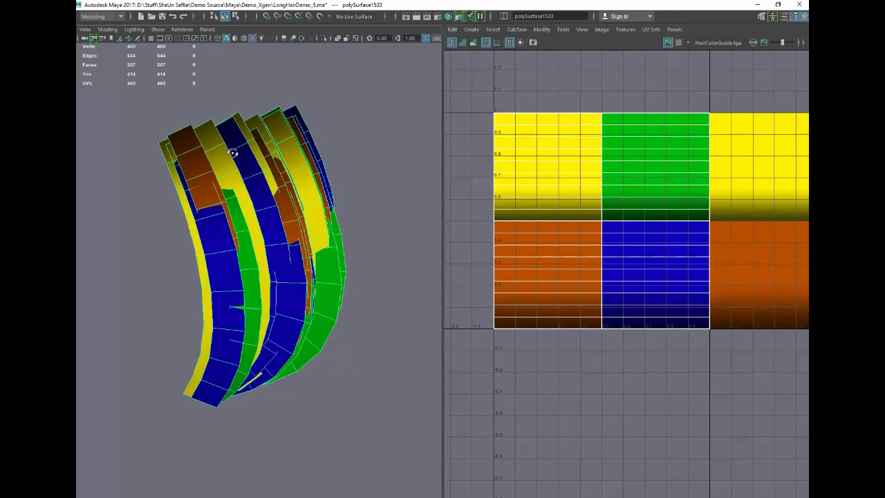
{"action": "middle_click_drag", "start_coordinate": [245, 155], "coordinate": [269, 157], "text": "alt"}
{"action": "scroll", "coordinate": [269, 157], "scroll_direction": "down", "scroll_amount": 3}
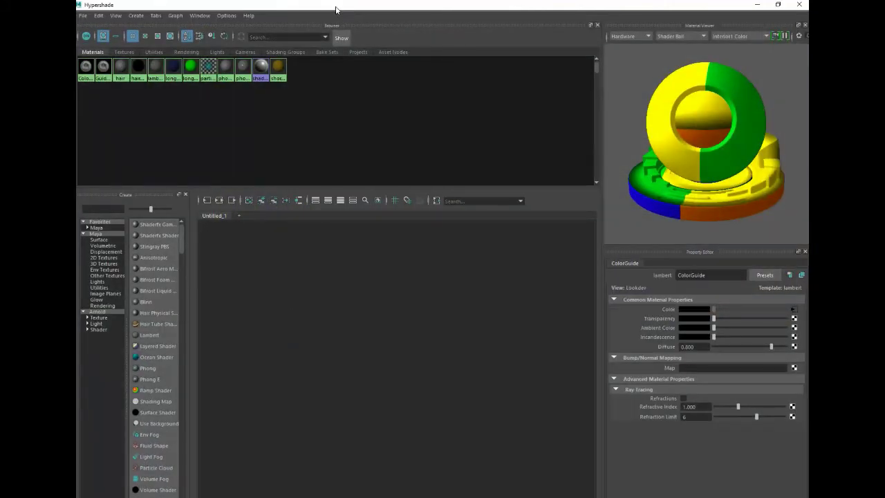
Replace the colour guide material on the hair mesh with the hair texture material through Hypershade.
{"action": "left_click_drag", "start_coordinate": [334, 6], "coordinate": [809, 117]}
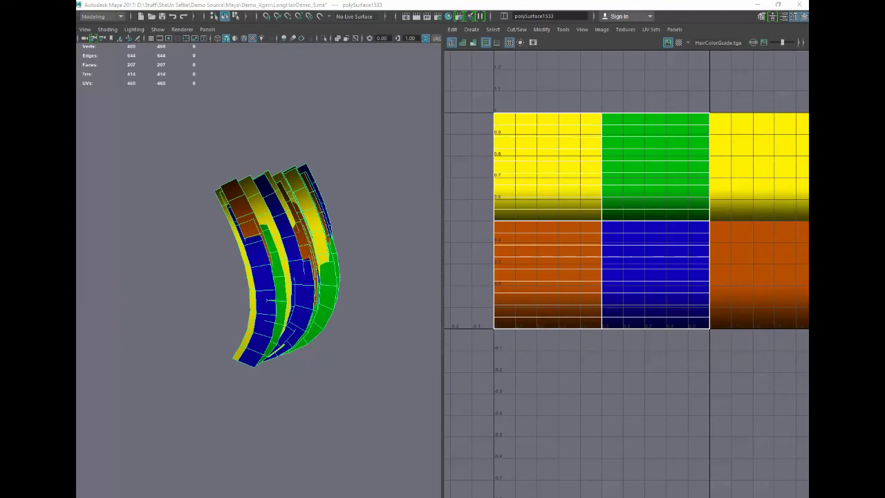
{"action": "scroll", "coordinate": [511, 251], "scroll_direction": "up", "scroll_amount": 2}
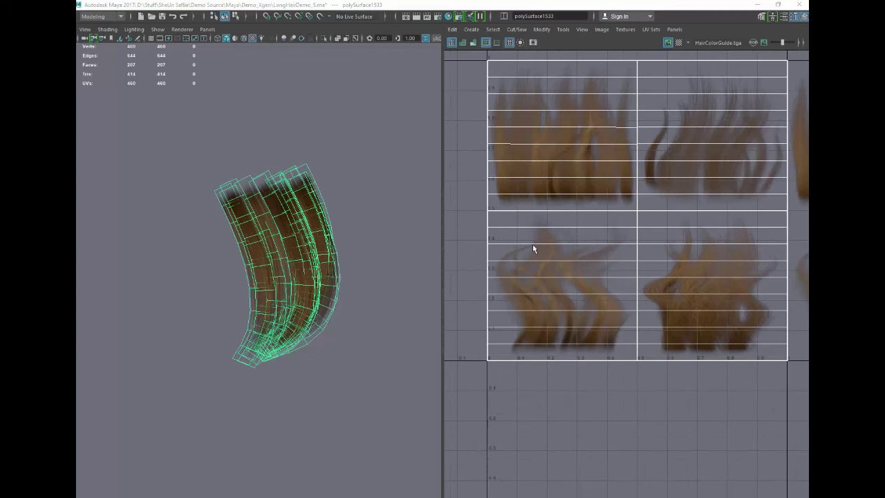
{"action": "middle_click_drag", "start_coordinate": [532, 249], "coordinate": [523, 278], "text": "alt"}
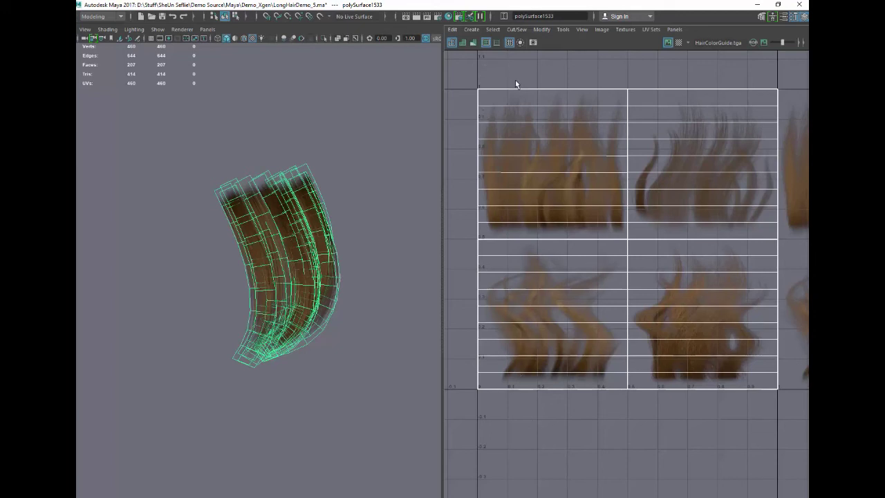
Check the textured hair cards deselected in the enlarged perspective view and compare the mesh with the hair texture tiles.
{"action": "left_click_drag", "start_coordinate": [366, 225], "coordinate": [363, 219], "text": "alt"}
{"action": "left_click", "coordinate": [353, 300]}
{"action": "mouse_move", "coordinate": [352, 298]}
{"action": "left_mouse_down", "text": "alt"}
{"action": "mouse_move", "coordinate": [334, 293]}
{"action": "mouse_move", "coordinate": [352, 293]}
{"action": "mouse_move", "coordinate": [339, 298]}
{"action": "mouse_move", "coordinate": [348, 301]}
{"action": "left_mouse_up", "text": "alt"}
{"action": "key", "text": "space"}
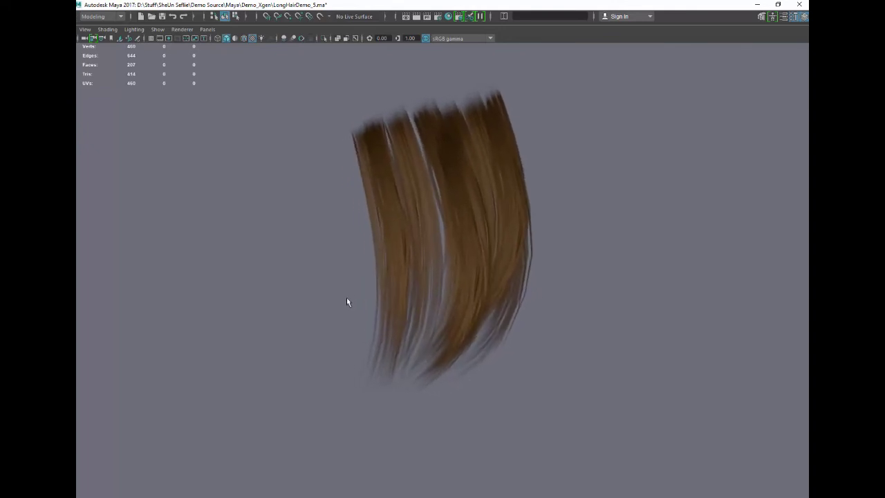
{"action": "left_click", "coordinate": [390, 278]}
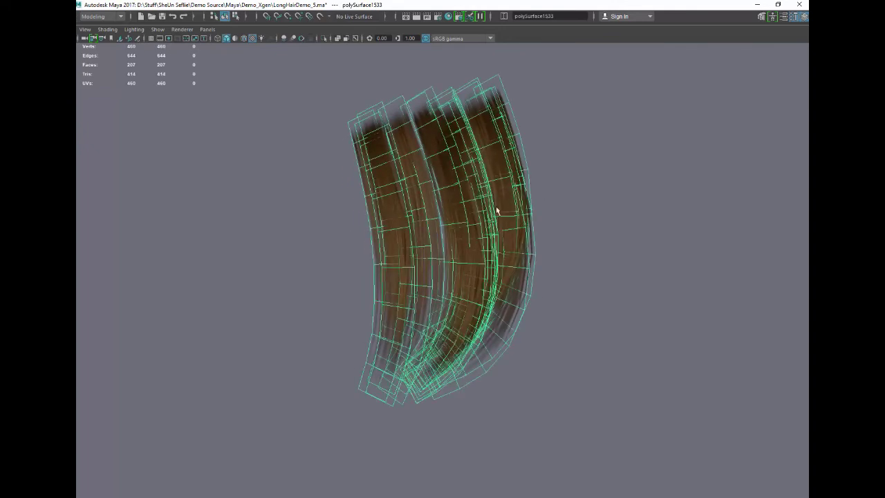
{"action": "key", "text": "space"}
{"action": "scroll", "coordinate": [625, 166], "scroll_direction": "down", "scroll_amount": 2}
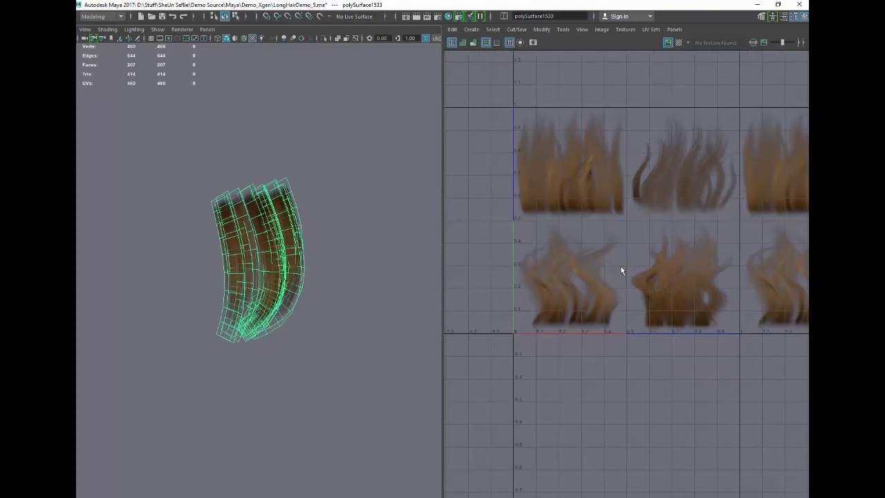
Deselect the hair mesh and inspect the textured strands up close in the full-size perspective view.
{"action": "left_click", "coordinate": [307, 233]}
{"action": "key", "text": "space"}
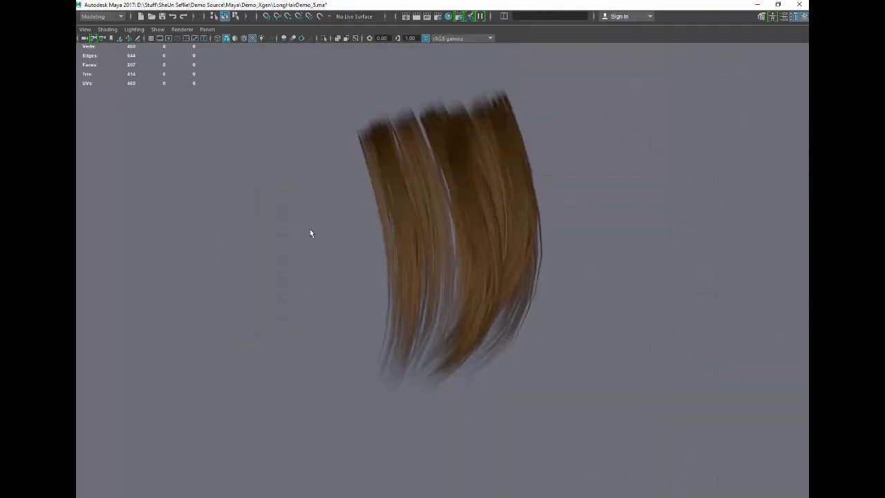
{"action": "left_click_drag", "start_coordinate": [308, 231], "coordinate": [309, 232], "text": "alt"}
{"action": "scroll", "coordinate": [309, 232], "scroll_direction": "up", "scroll_amount": 2}
{"action": "scroll", "coordinate": [309, 233], "scroll_direction": "down", "scroll_amount": 2}
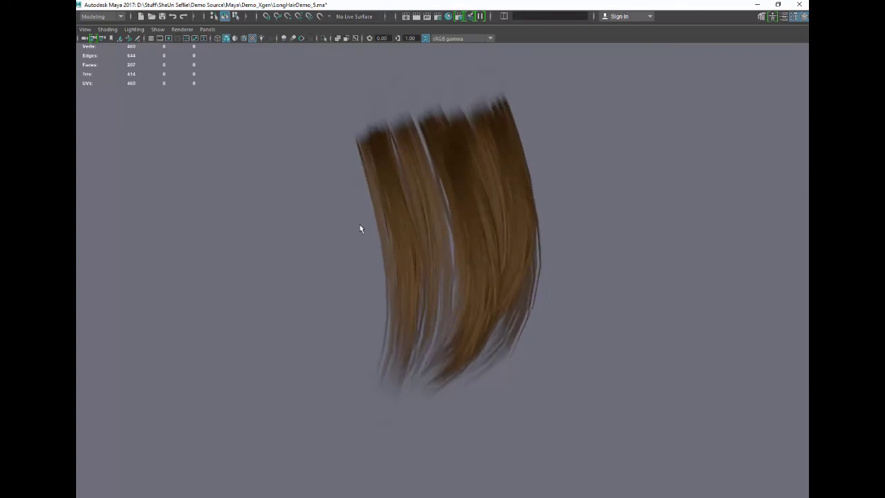
{"action": "right_click_drag", "start_coordinate": [439, 240], "coordinate": [428, 240], "text": "alt"}
{"action": "left_click_drag", "start_coordinate": [364, 235], "coordinate": [324, 217], "text": "alt"}
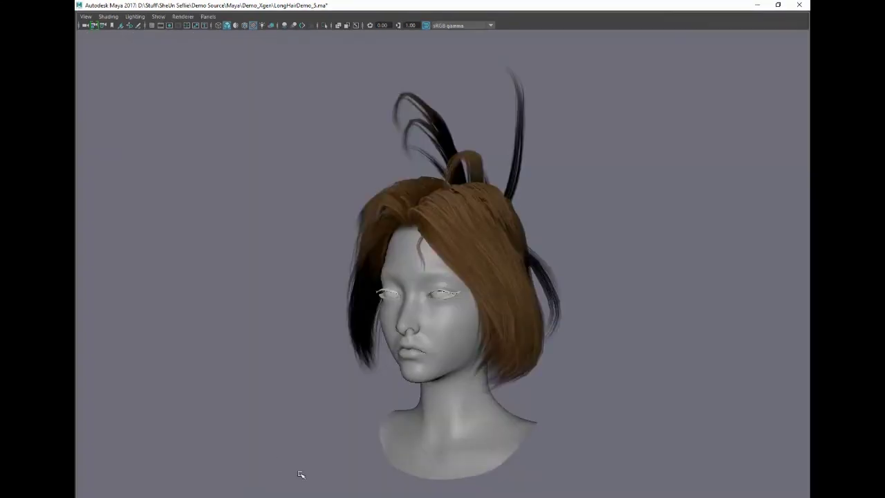
Examine the complete hairstyle on the head model from the front and both sides.
{"action": "left_click_drag", "start_coordinate": [301, 474], "coordinate": [246, 476], "text": "alt"}
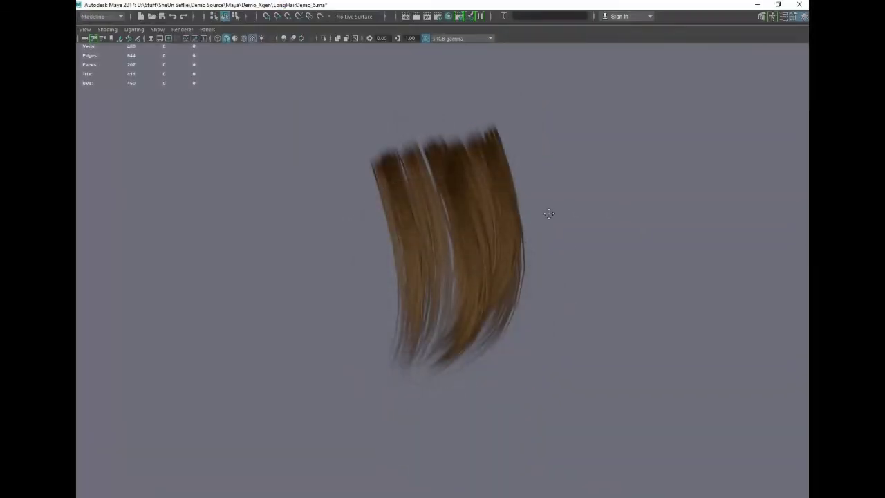
{"action": "left_click_drag", "start_coordinate": [549, 214], "coordinate": [533, 231], "text": "alt"}
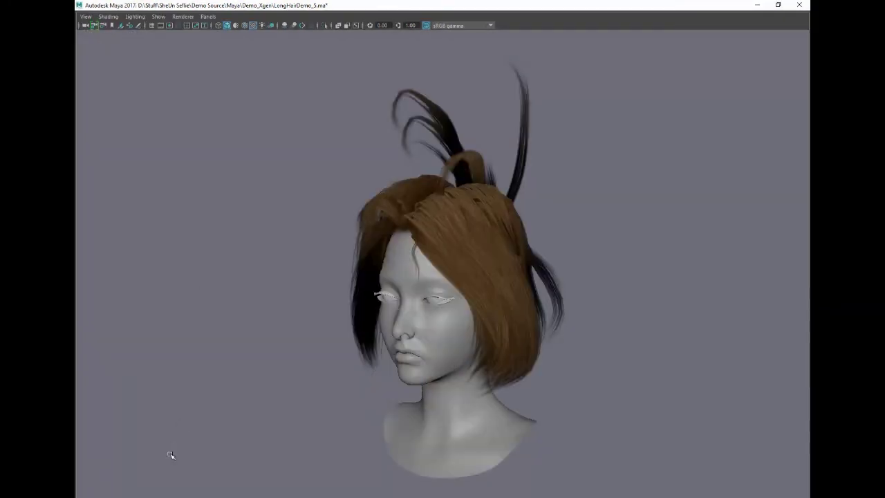
{"action": "left_click_drag", "start_coordinate": [171, 455], "coordinate": [209, 461], "text": "alt"}
{"action": "left_click_drag", "start_coordinate": [310, 468], "coordinate": [93, 455], "text": "alt"}
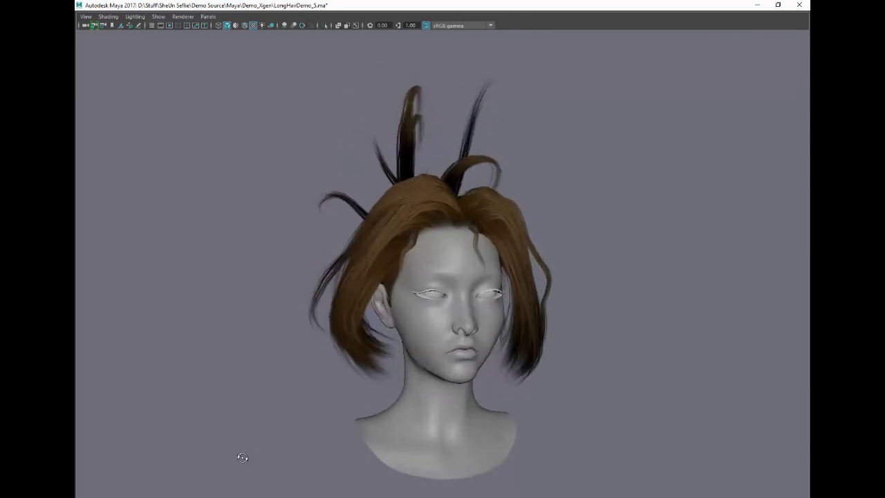
{"action": "left_click_drag", "start_coordinate": [217, 463], "coordinate": [180, 466], "text": "alt"}
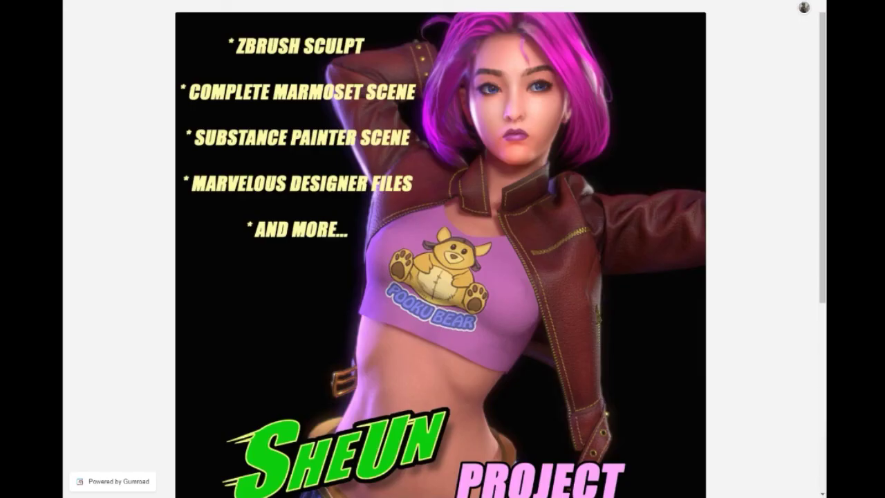
Switch to the SheUn project page on Gumroad and read down through it.
{"action": "left_click_drag", "start_coordinate": [823, 245], "coordinate": [825, 438]}
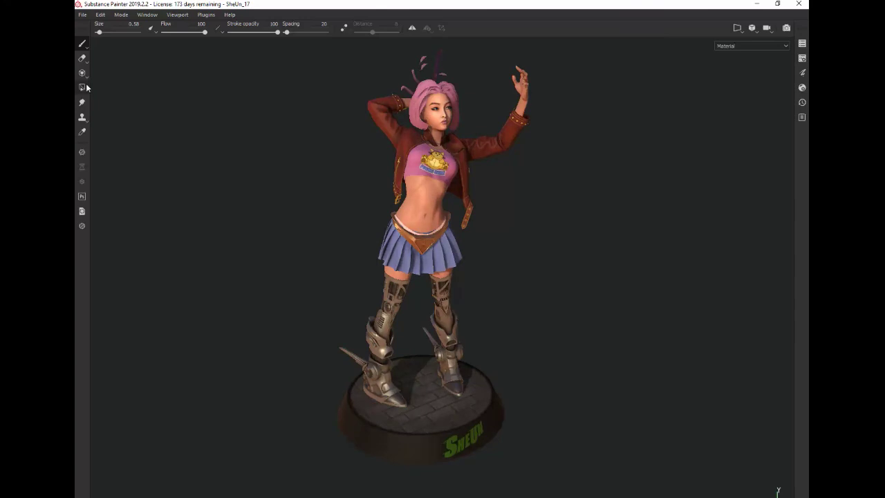
Switch to Substance Painter, inspect the SheUn character under rotated lighting, and cycle through single-channel views including Metallic.
{"action": "left_click_drag", "start_coordinate": [177, 150], "coordinate": [121, 152], "text": "alt"}
{"action": "right_click_drag", "start_coordinate": [178, 160], "coordinate": [199, 161], "text": "shift"}
{"action": "mouse_move", "coordinate": [200, 161]}
{"action": "left_mouse_down", "text": "alt"}
{"action": "mouse_move", "coordinate": [223, 159]}
{"action": "mouse_move", "coordinate": [189, 194]}
{"action": "left_mouse_up", "text": "alt"}
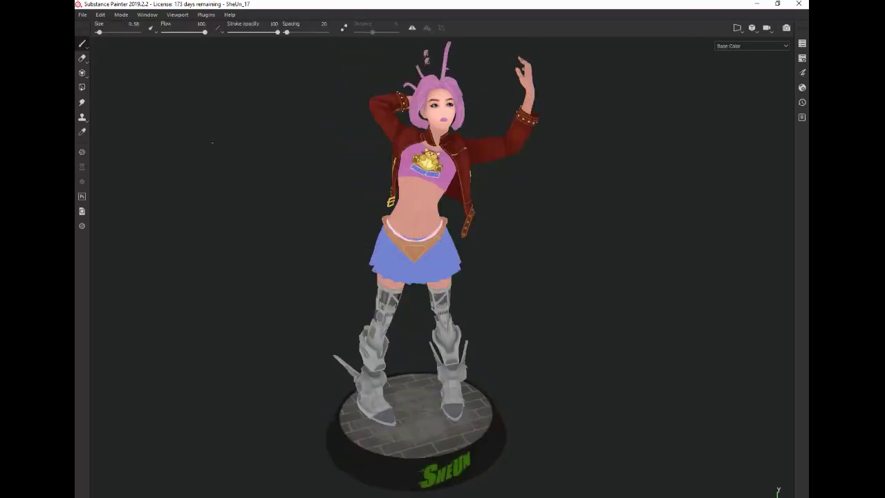
{"action": "key", "text": "c"}
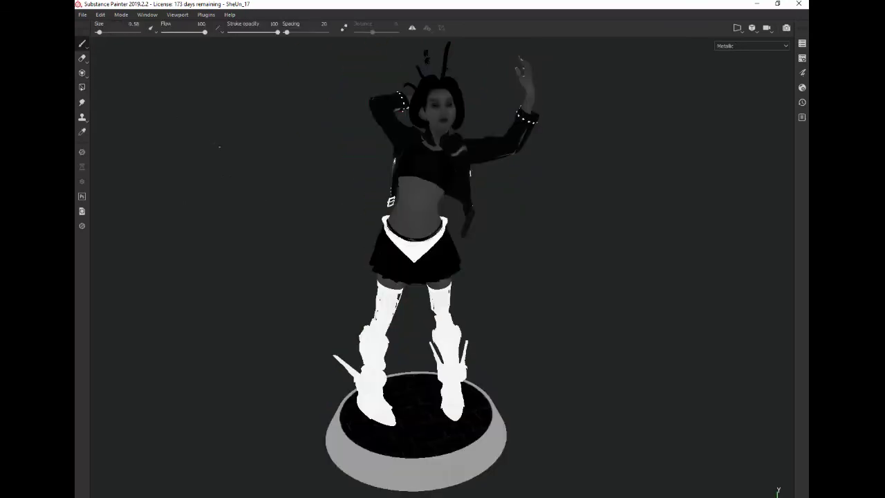
{"action": "key", "text": "c"}
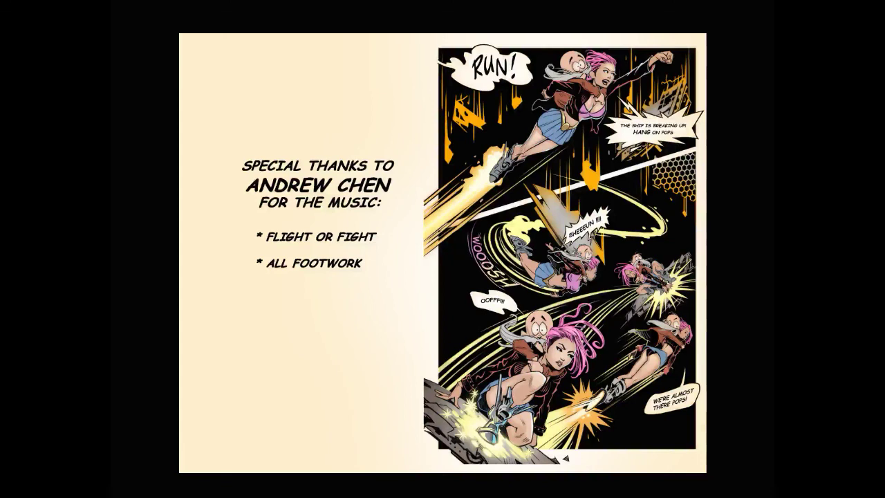